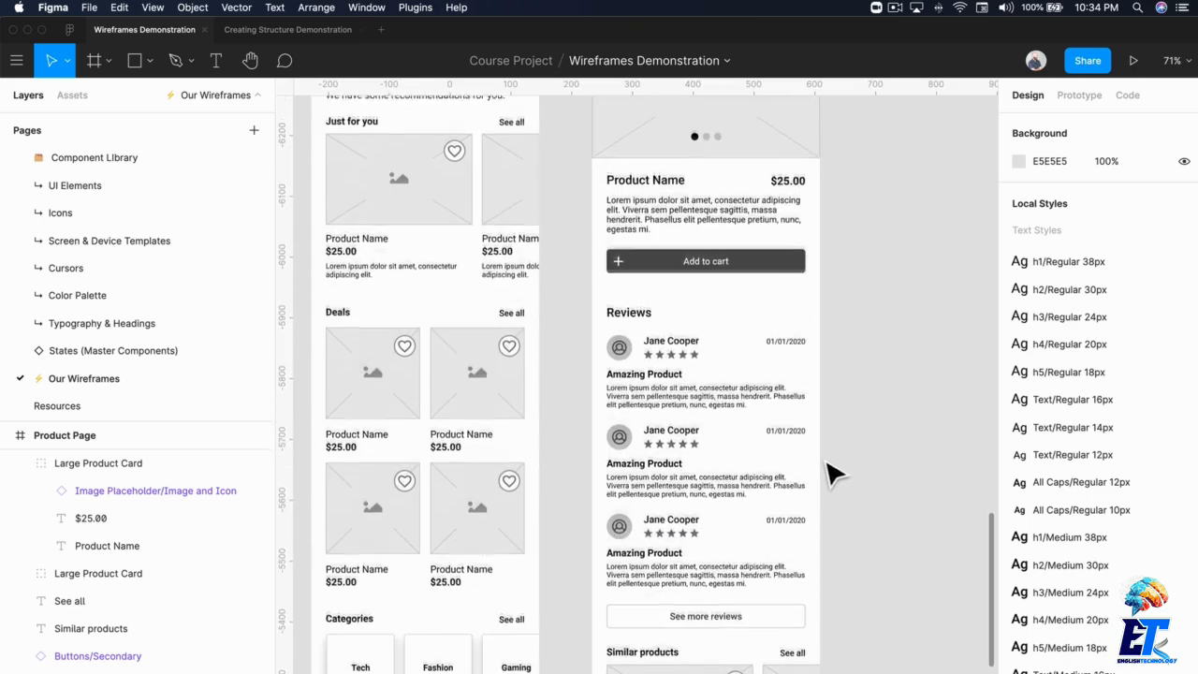
# Review the finished Homepage and Product Page wireframes, from the product details down to the bottom navigation bar.
pyautogui.scroll(5, 831, 473)
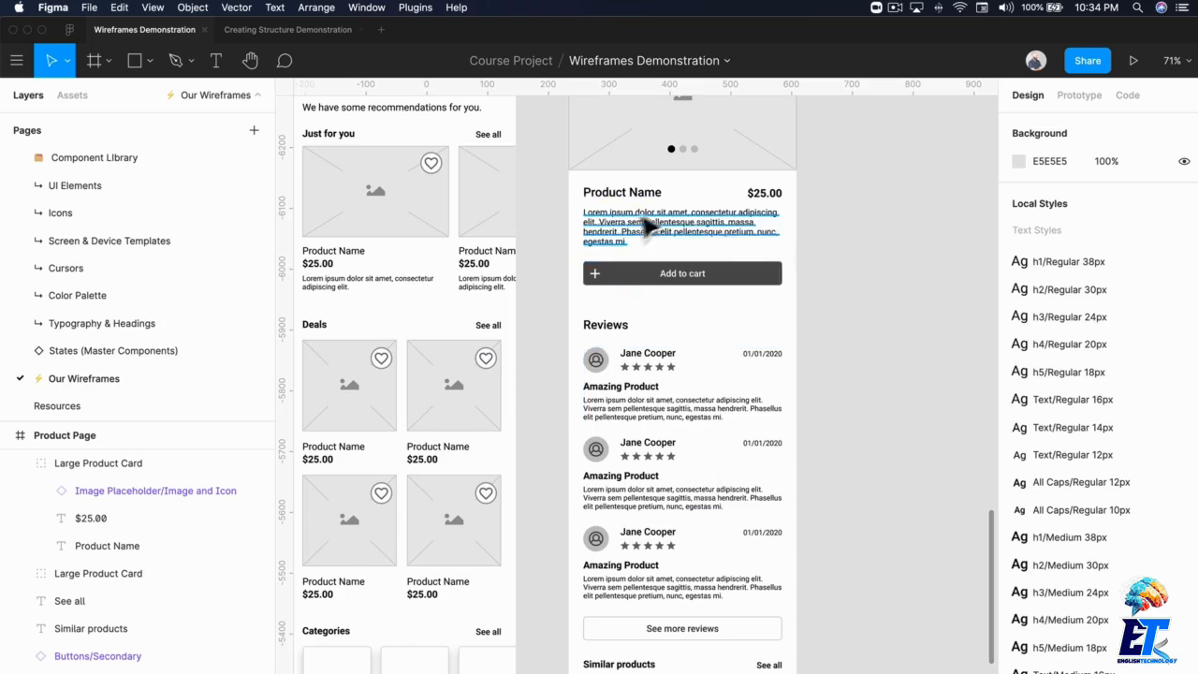
pyautogui.scroll(-5, 758, 482)
pyautogui.scroll(-4, 758, 487)
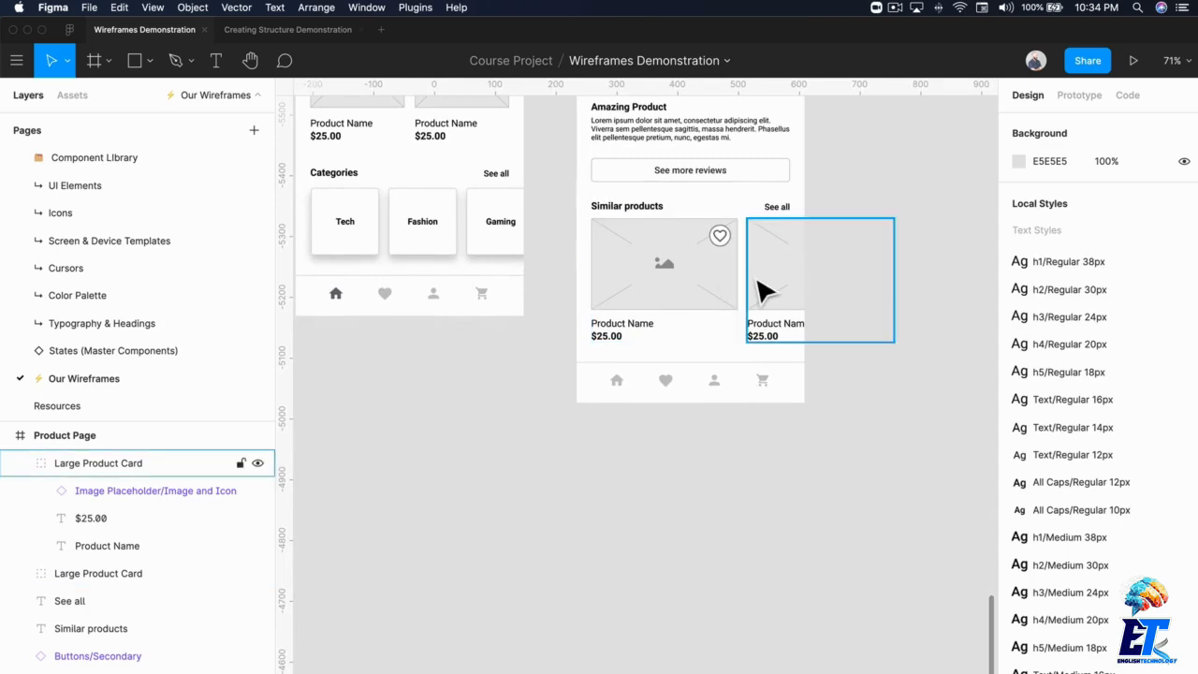
pyautogui.scroll(2, 815, 302)
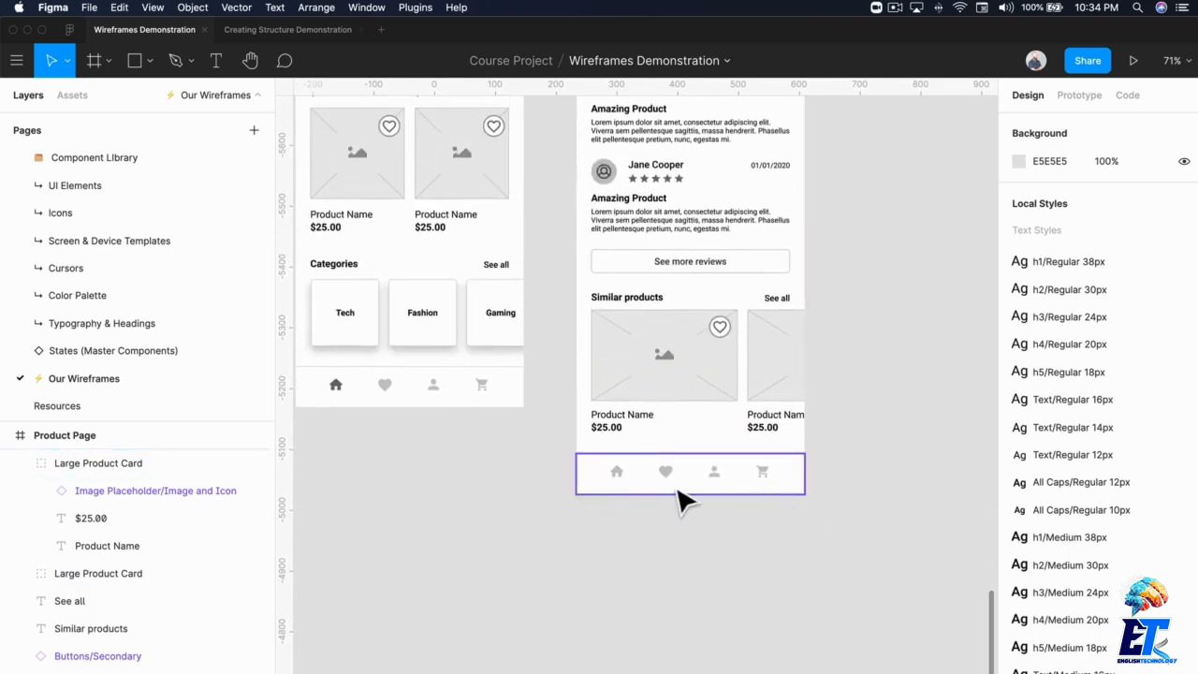
pyautogui.scroll(6, 770, 369)
pyautogui.keyDown('ctrl'); pyautogui.scroll(-3, 771, 369); pyautogui.keyUp('ctrl')
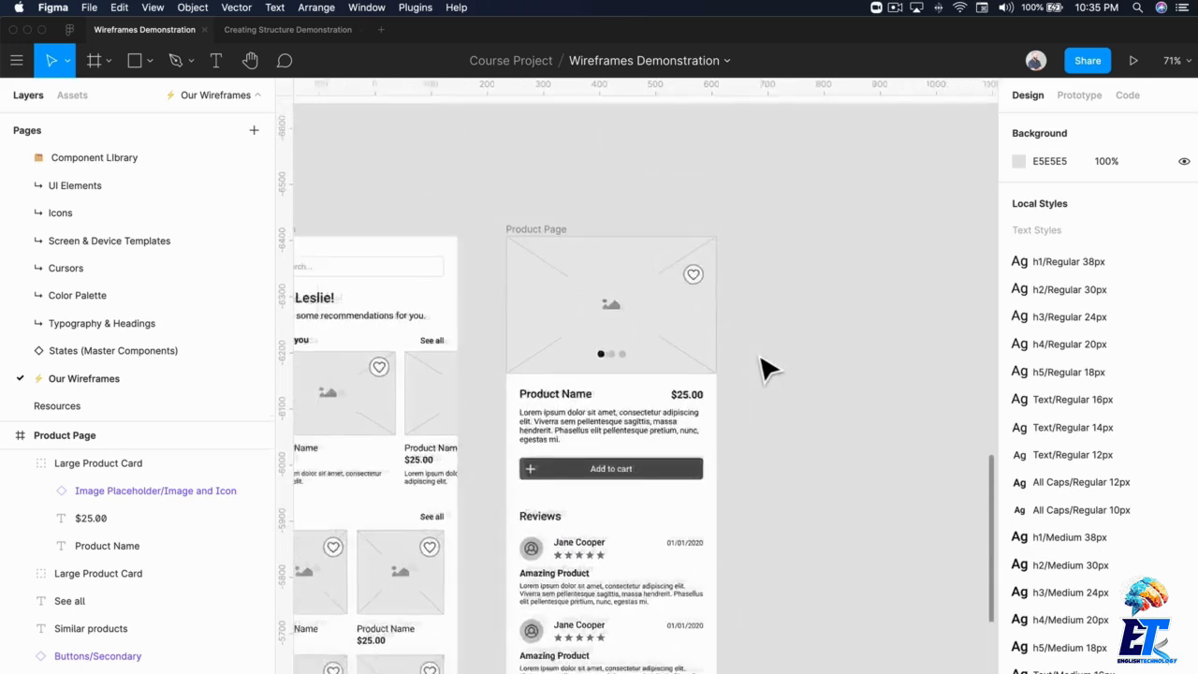
pyautogui.scroll(-2, 833, 351)
pyautogui.hscroll(2, 833, 351)
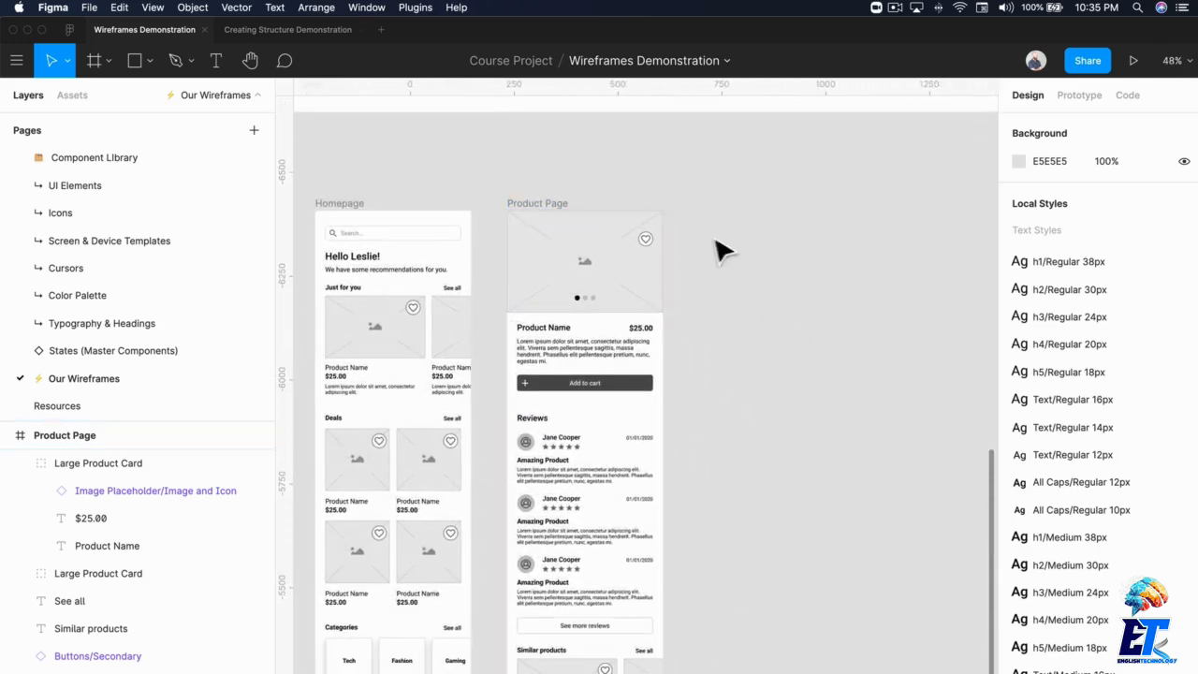
pyautogui.hscroll(2, 719, 250)
pyautogui.hscroll(-1, 721, 258)
pyautogui.press('f')
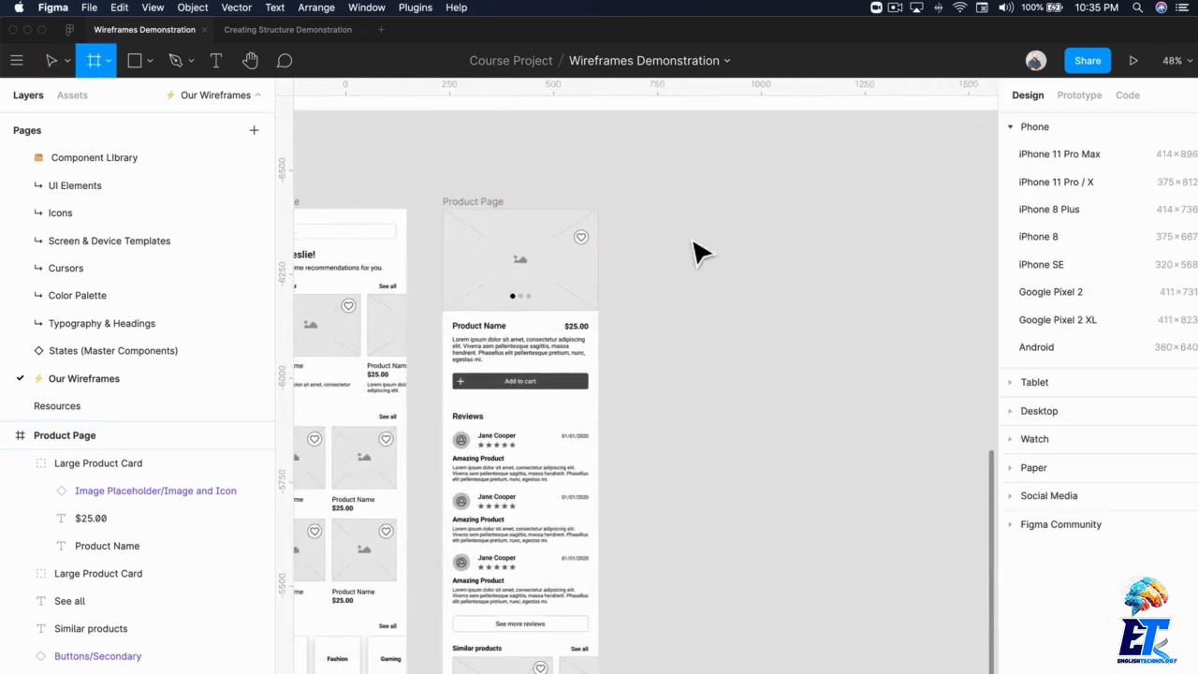
pyautogui.click(694, 242)
pyautogui.press('Delete')
# Add an iPhone 11 Pro / X frame beside the Product Page and name it Cart.
pyautogui.press('f')
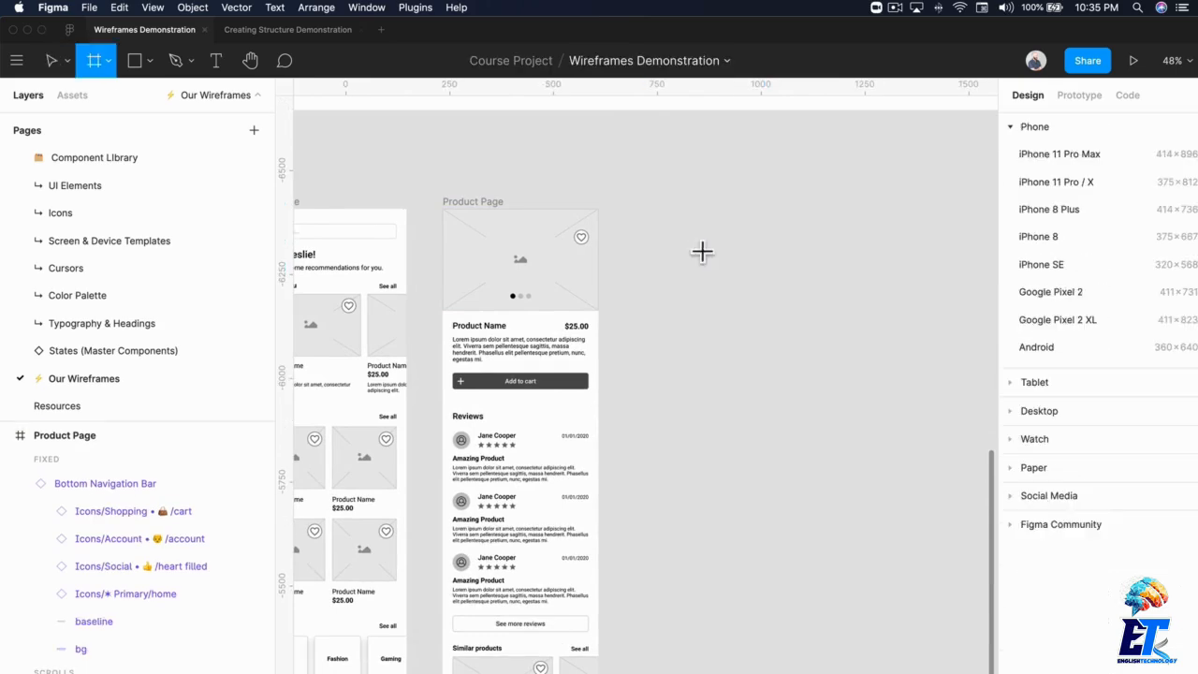
pyautogui.click(1079, 185)
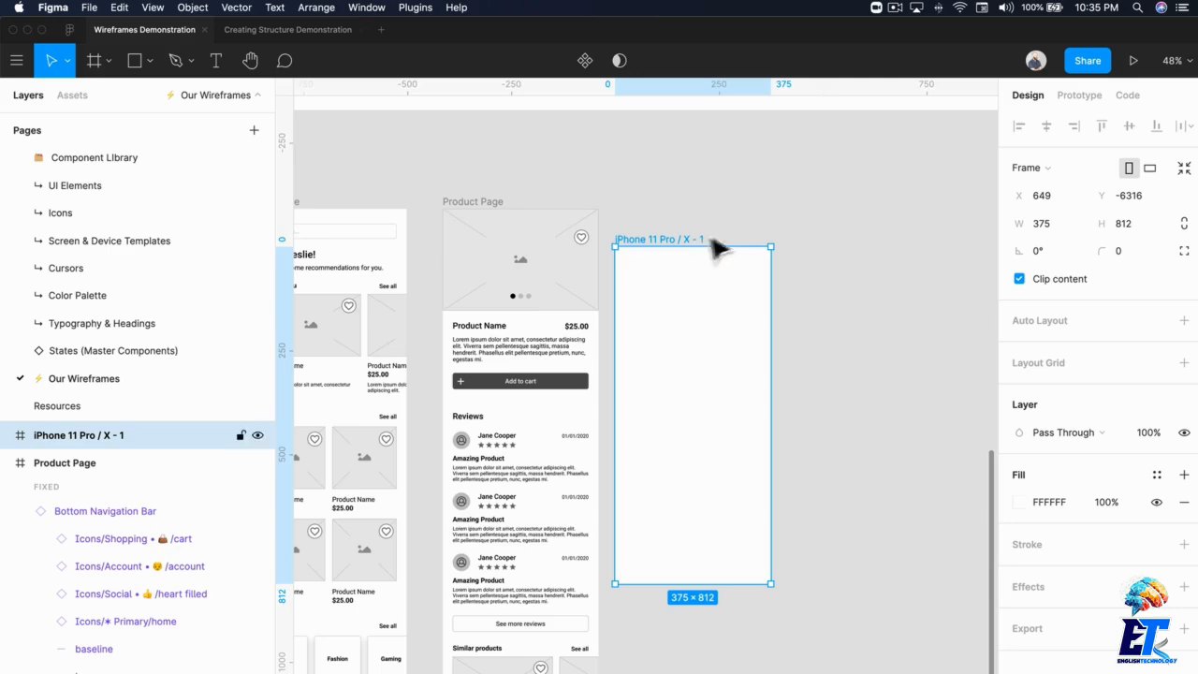
pyautogui.press('super+r')
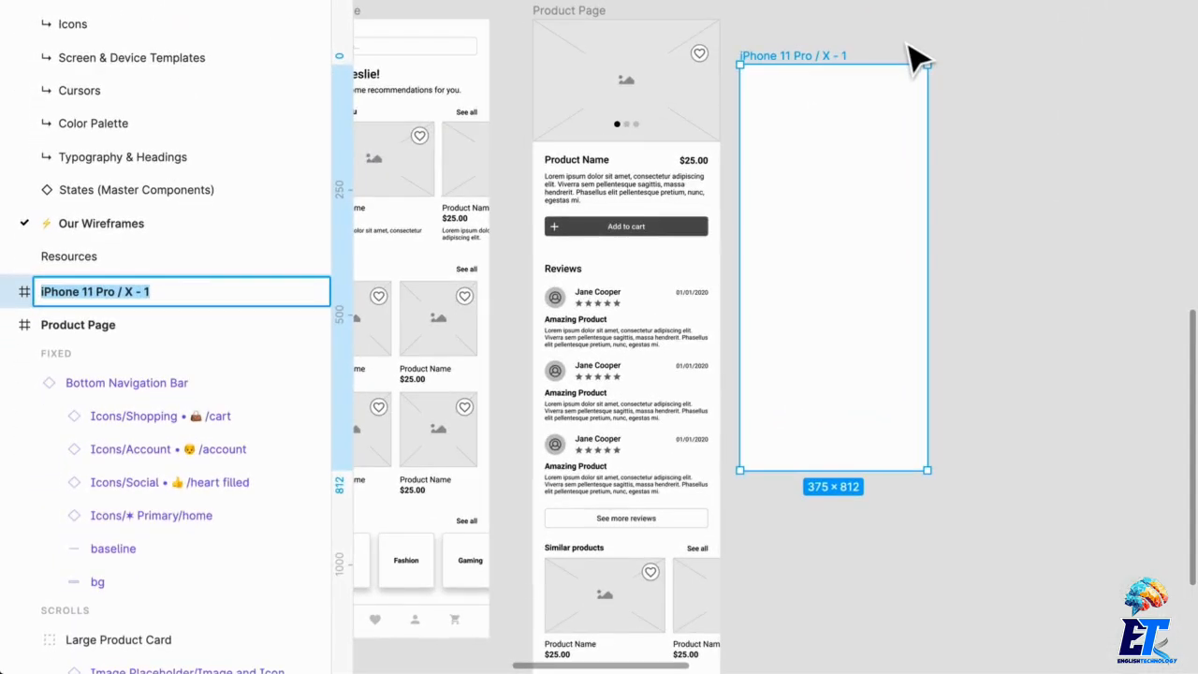
pyautogui.write('Cart')
pyautogui.press('Return')
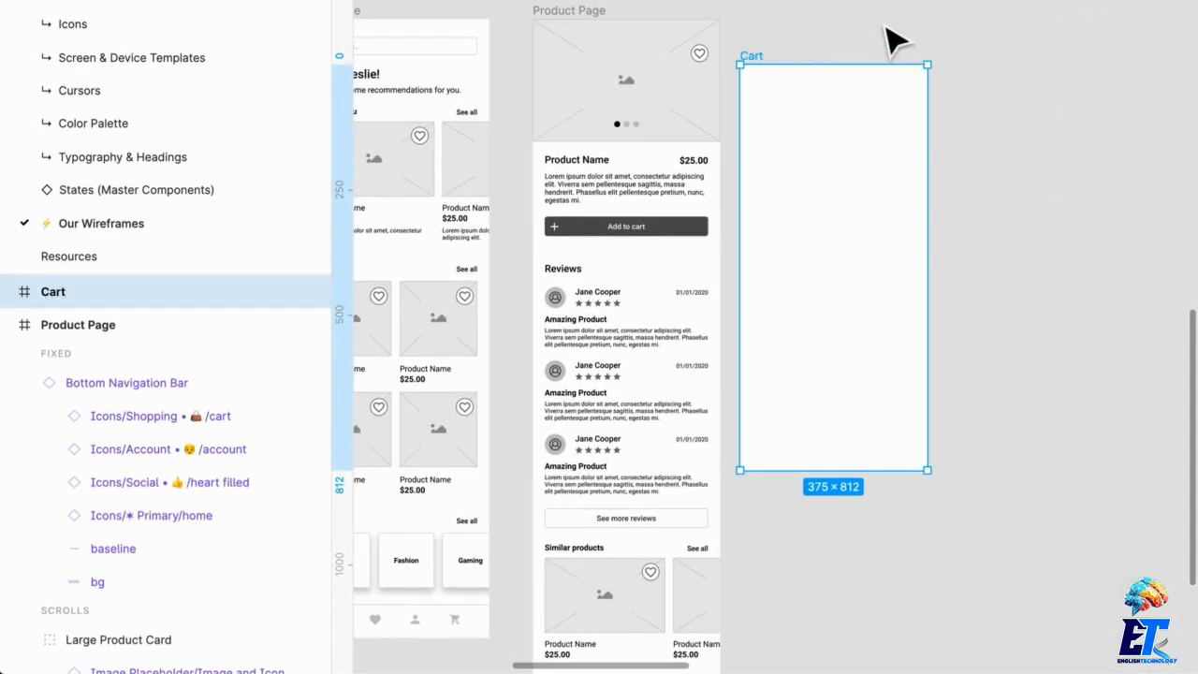
# Move the Cart frame so its top edge lines up with the Product Page frame.
pyautogui.press('Escape')
pyautogui.moveTo(871, 176); pyautogui.dragTo(887, 142)
pyautogui.click(1027, 122)
# Copy the Product Page's Bottom Navigation Bar into the Cart frame and place it along the frame's bottom edge.
pyautogui.scroll(-3, 982, 121)
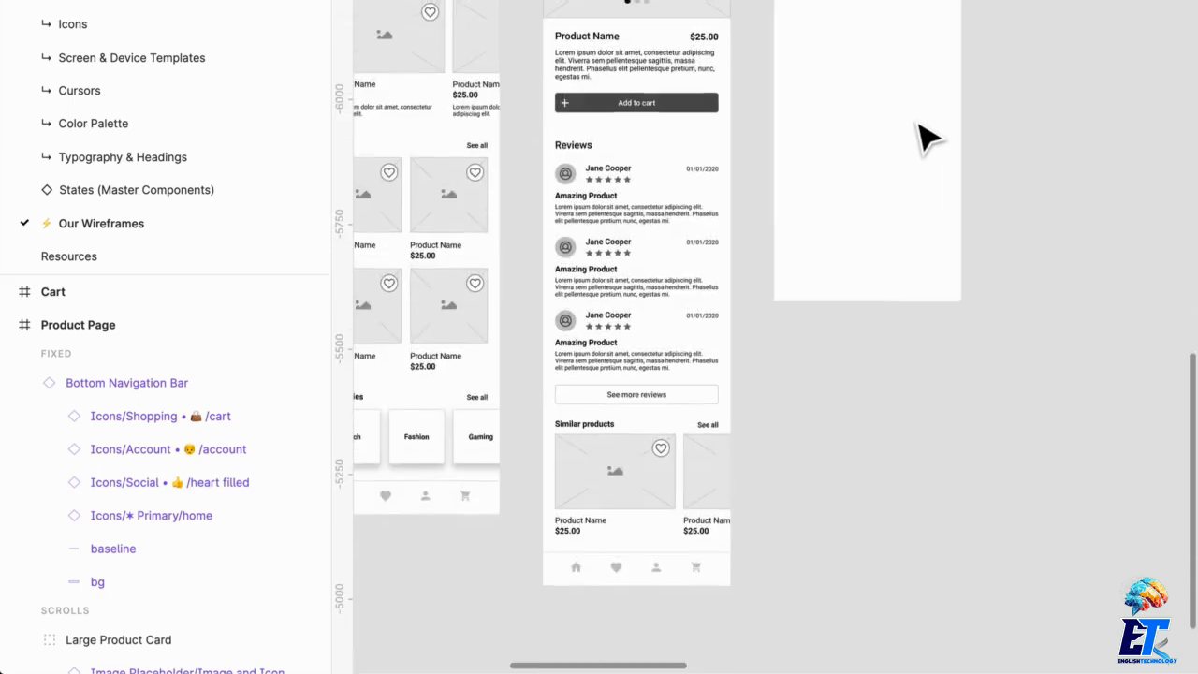
pyautogui.click(719, 573)
pyautogui.press('super+c')
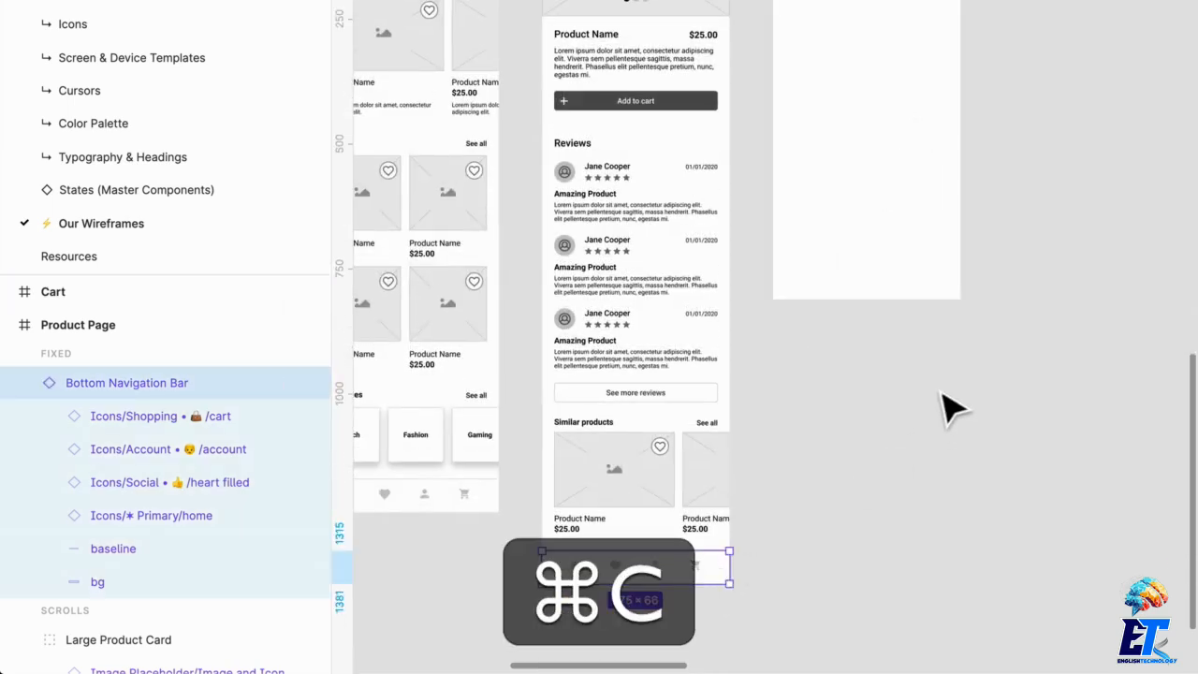
pyautogui.scroll(3, 945, 406)
pyautogui.click(808, 93)
pyautogui.press('super+v')
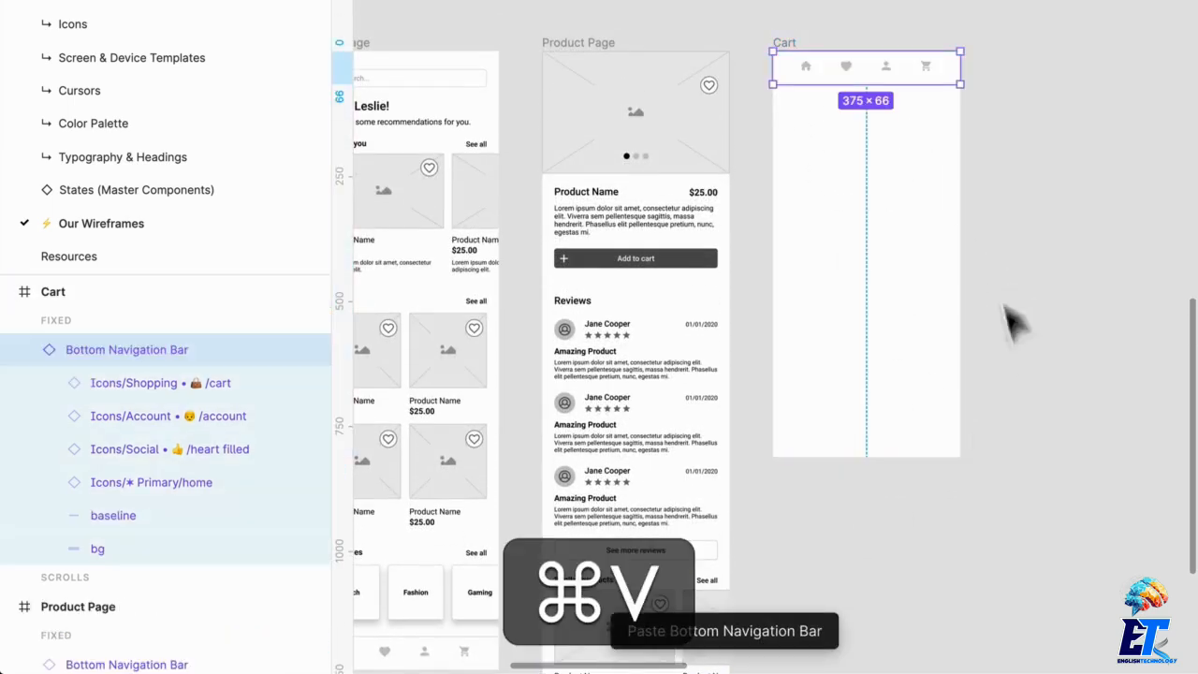
pyautogui.moveTo(936, 94); pyautogui.dragTo(923, 451)
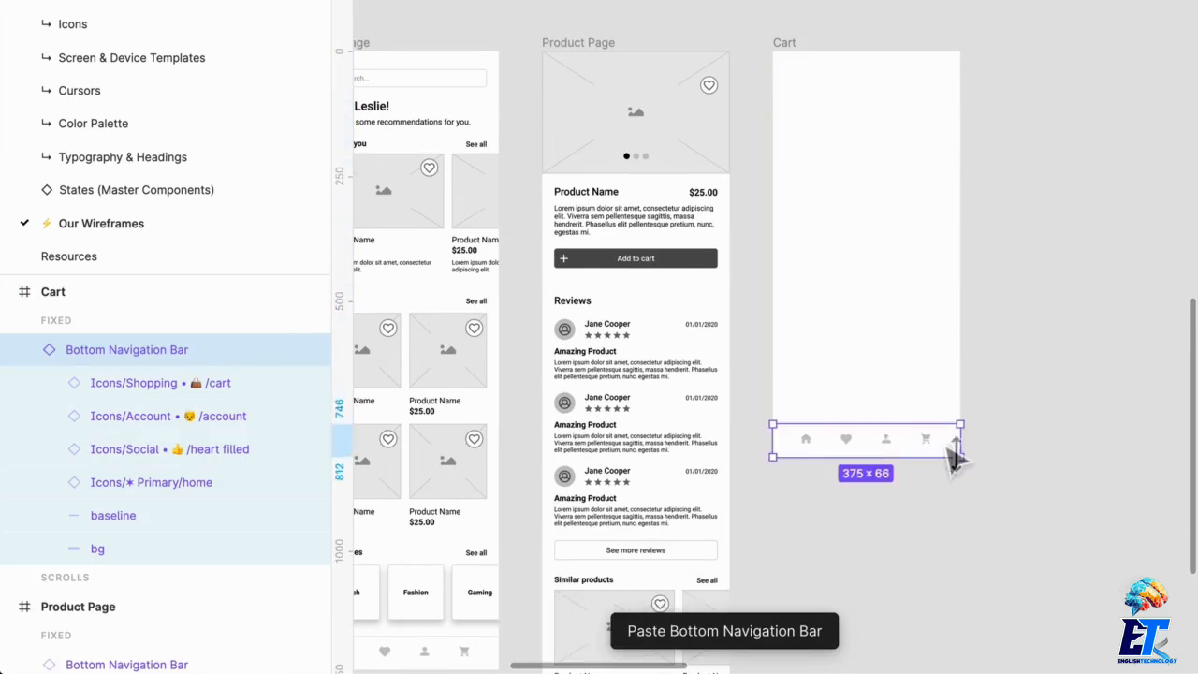
# Change the cart icon in the Cart frame's navigation bar to dark grey to mark it active.
pyautogui.scroll(10, 953, 456)
pyautogui.click(912, 459)
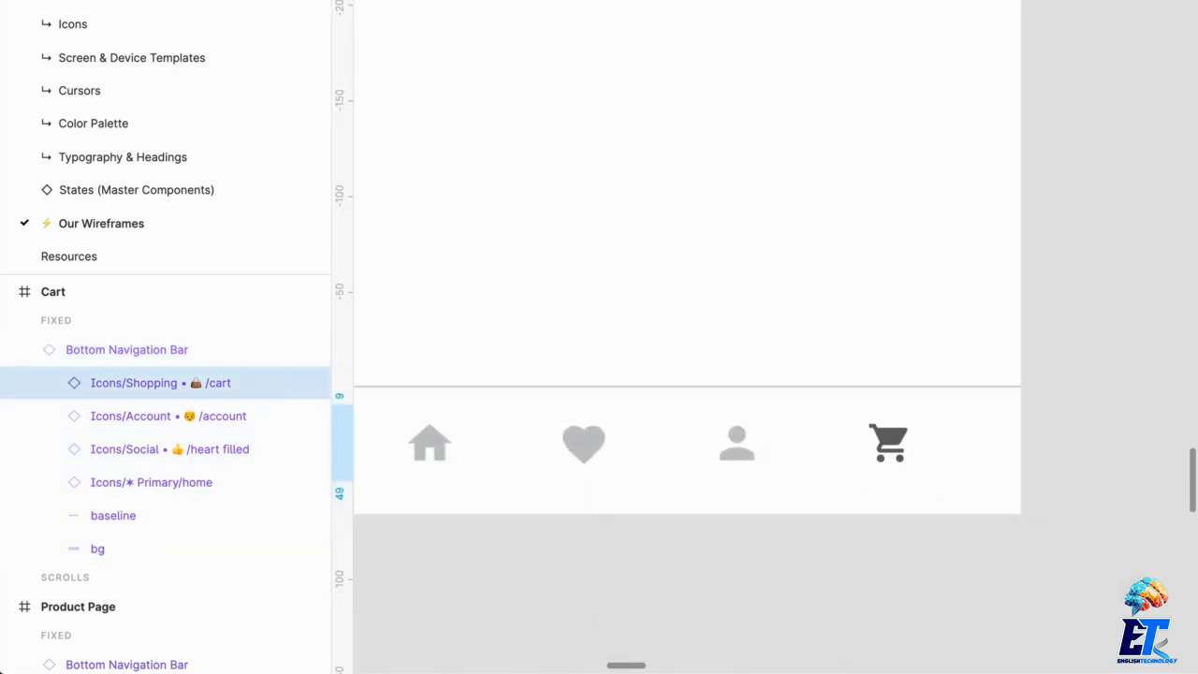
pyautogui.click(1067, 406)
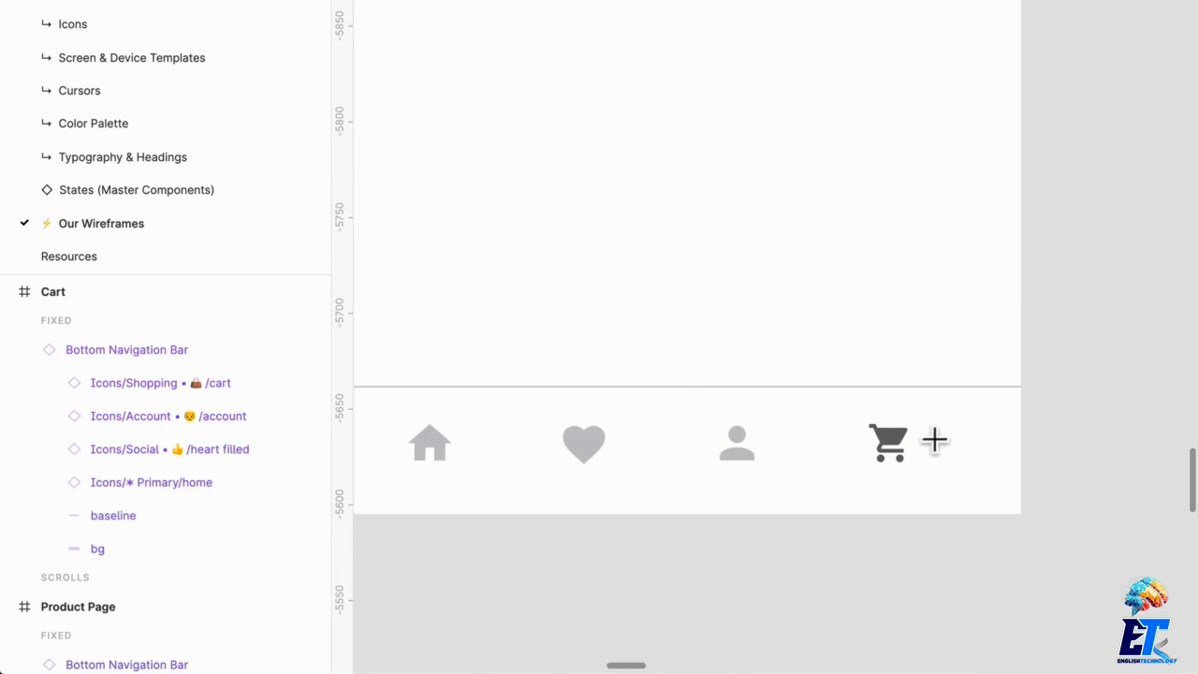
# Draw a 10 × 10 circle at the upper-right corner of the cart icon and fill it red.
pyautogui.moveTo(906, 412); pyautogui.dragTo(929, 426)
pyautogui.scroll(3, 925, 432)
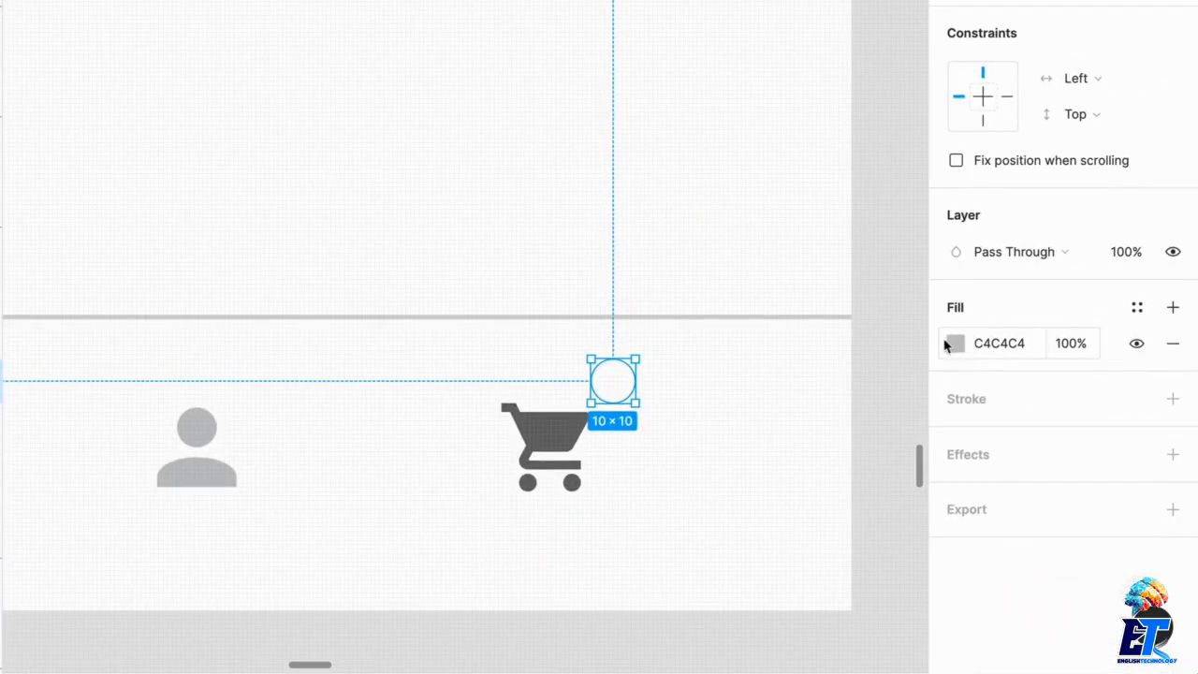
pyautogui.click(953, 343)
pyautogui.click(923, 115)
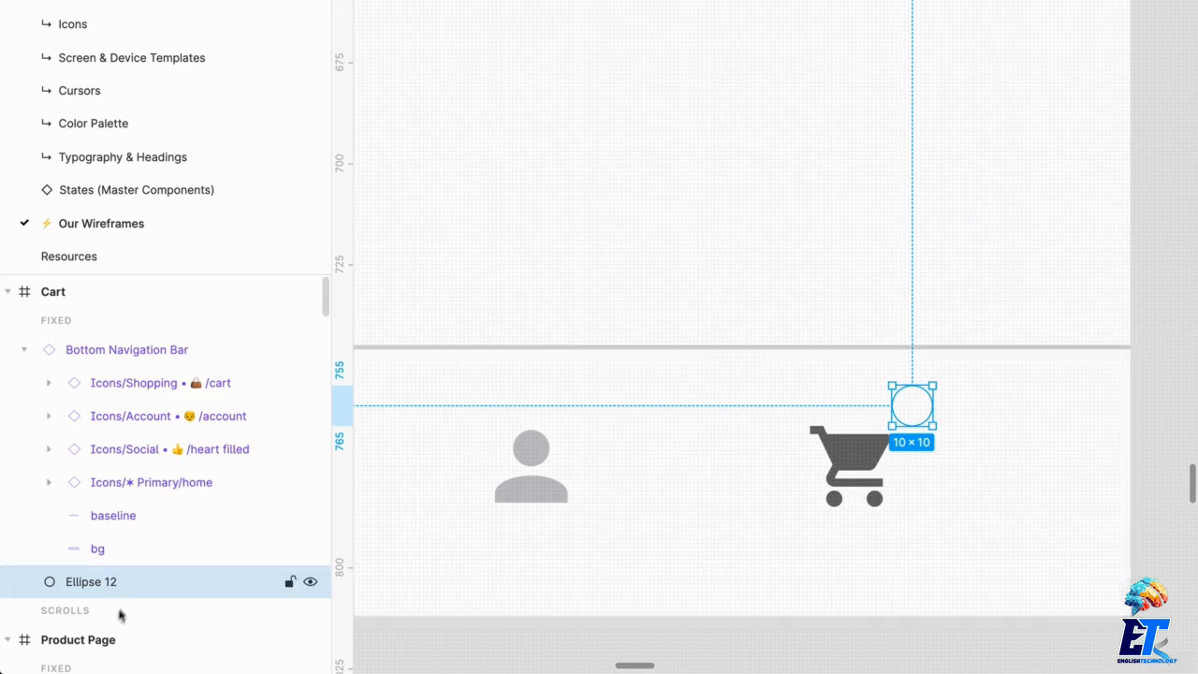
# Put the circle's layer above the Bottom Navigation Bar and resize the circle to 8 × 8.
pyautogui.moveTo(119, 584); pyautogui.dragTo(129, 343)
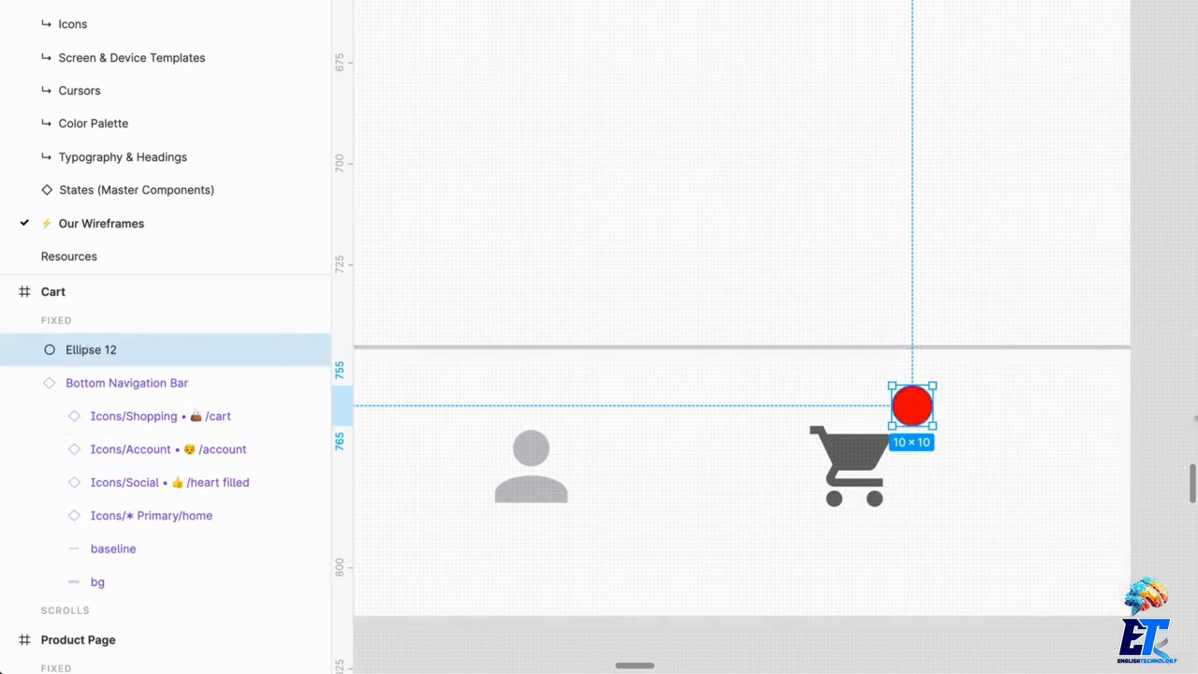
pyautogui.moveTo(913, 434)
pyautogui.mouseDown()
pyautogui.moveTo(921, 417)
pyautogui.moveTo(935, 436)
pyautogui.mouseUp()
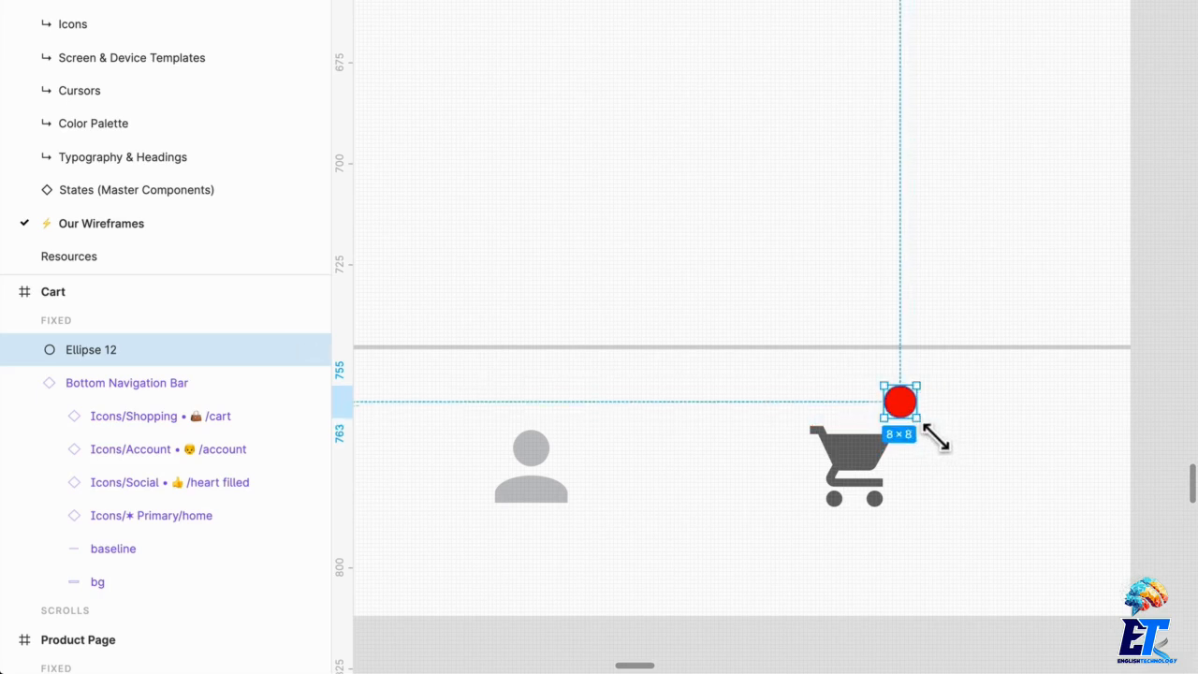
pyautogui.hscroll(2, 1000, 457)
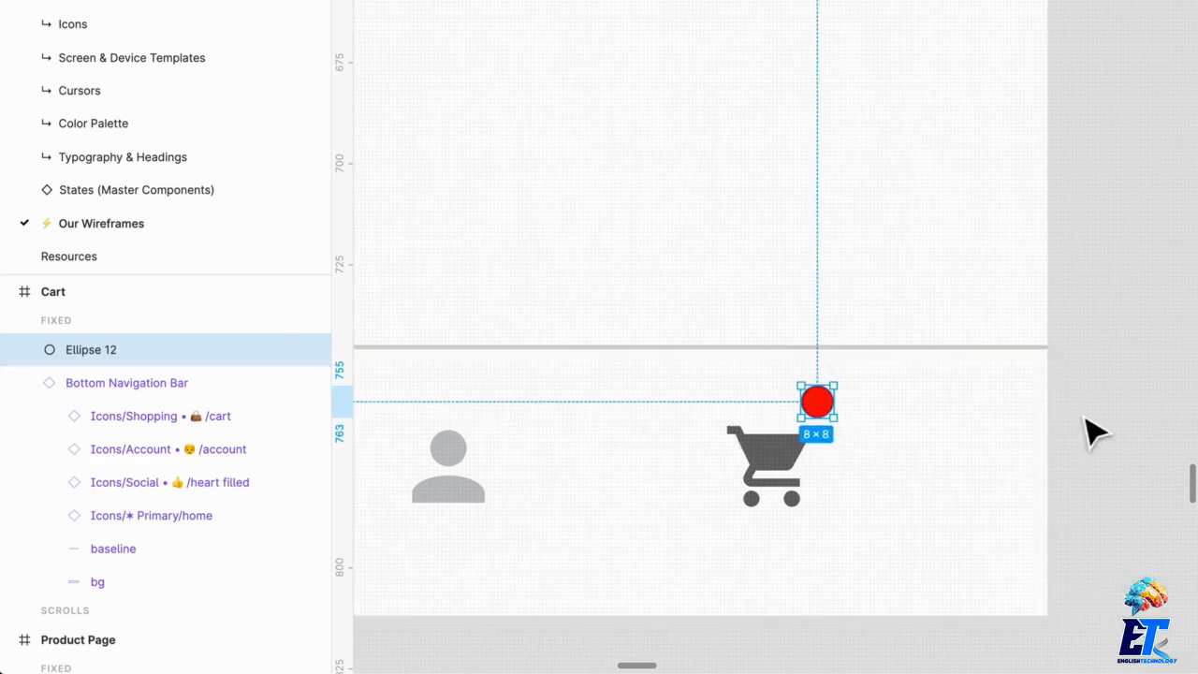
pyautogui.click(1087, 419)
# Nudge the red notification dot slightly closer to the cart icon's upper-right corner.
pyautogui.scroll(-4, 811, 475)
pyautogui.scroll(-2, 819, 491)
pyautogui.click(829, 501)
pyautogui.hscroll(-3, 836, 508)
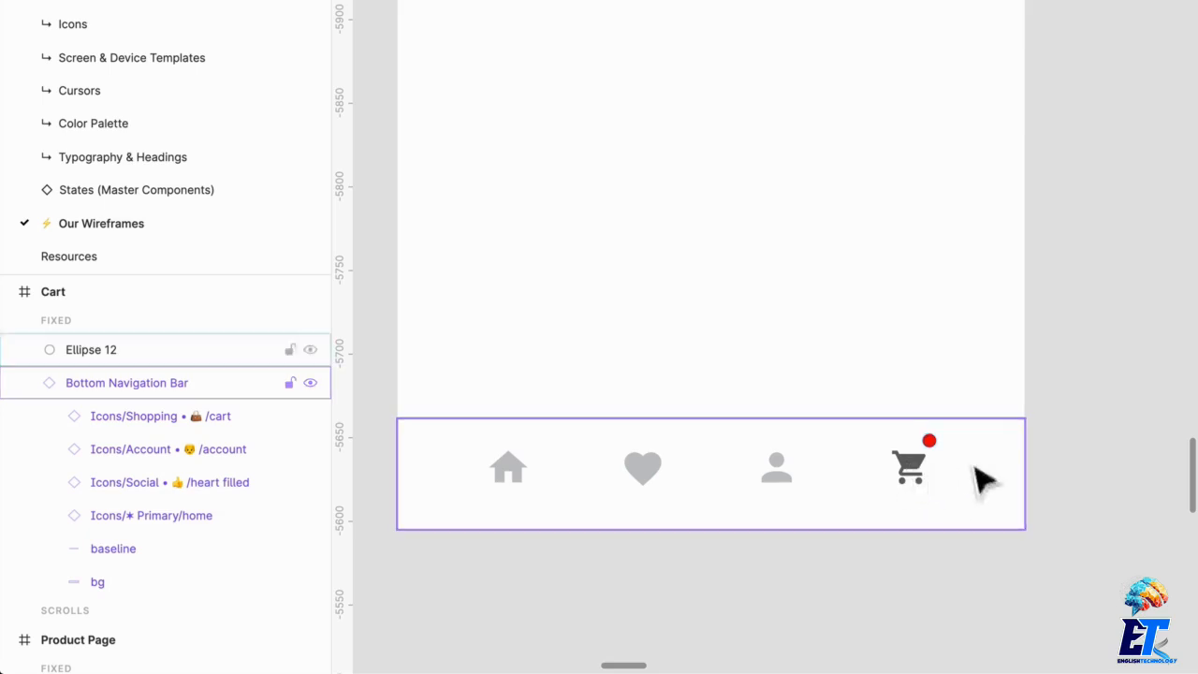
pyautogui.click(945, 459)
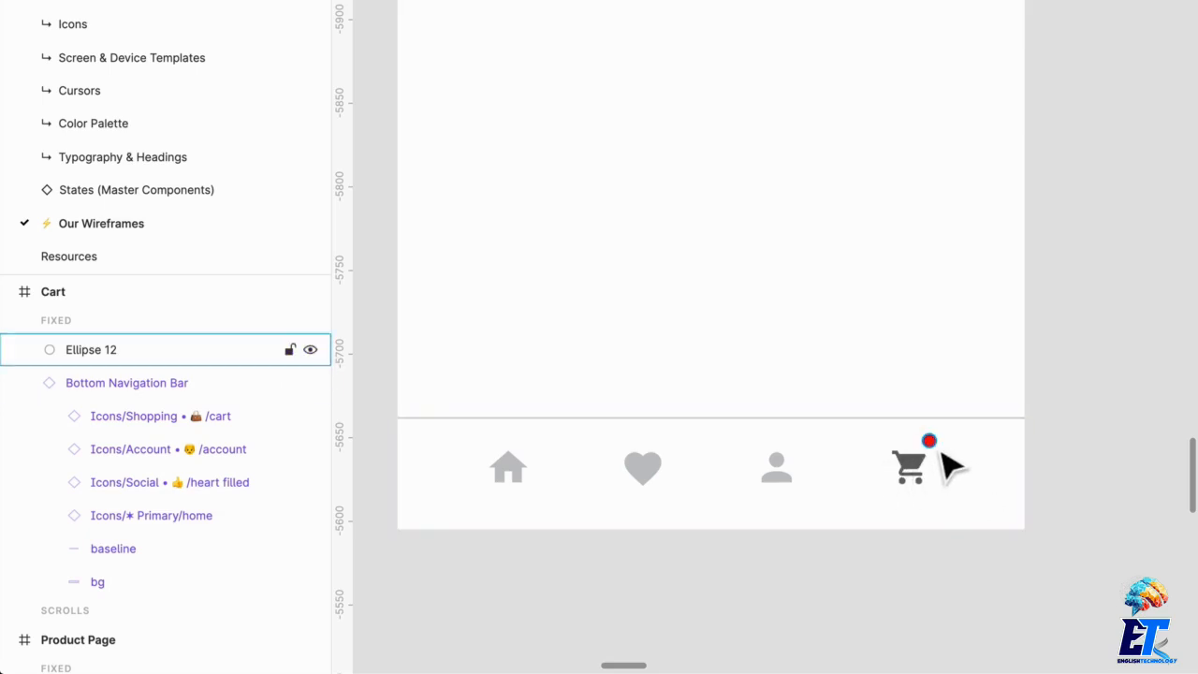
pyautogui.scroll(5, 943, 457)
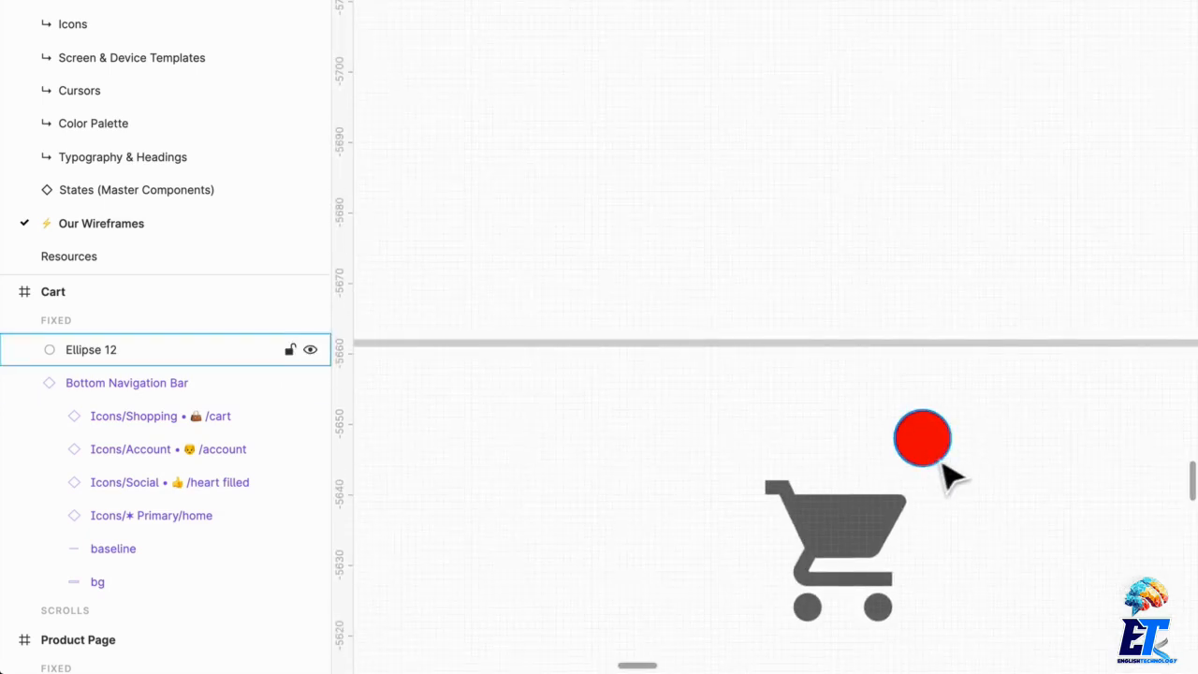
pyautogui.click(944, 465)
pyautogui.scroll(-5, 943, 468)
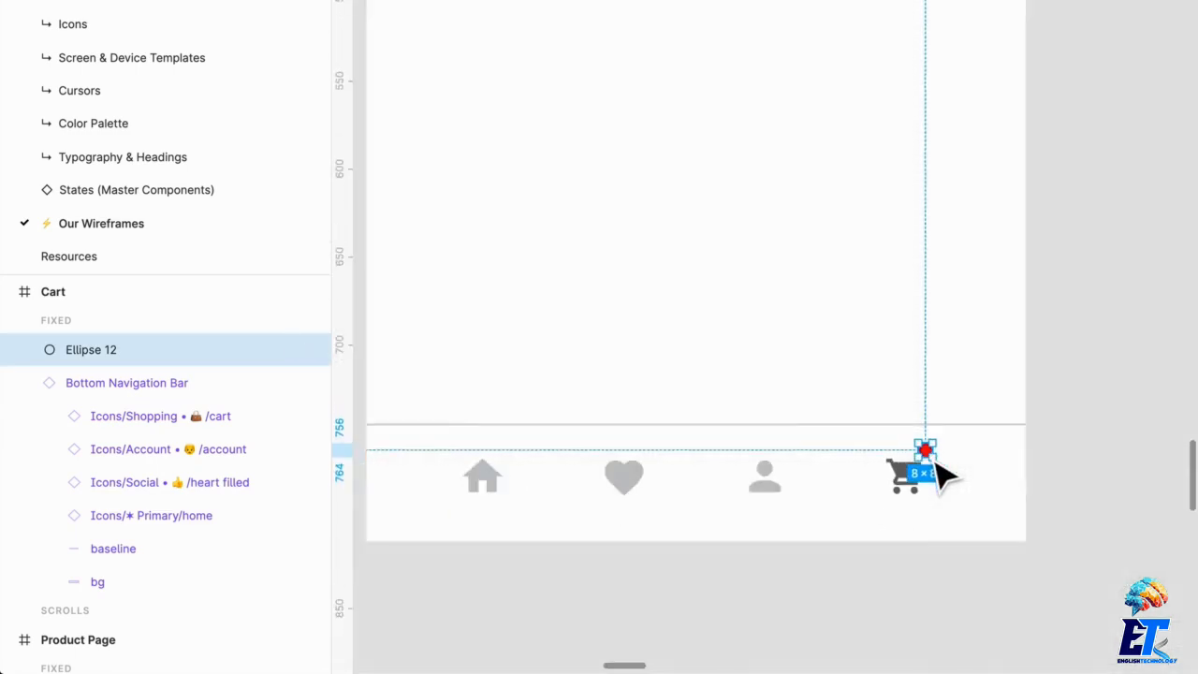
pyautogui.click(1076, 436)
# Copy the greeting heading from the Homepage and paste it into the Cart frame.
pyautogui.scroll(5, 1030, 433)
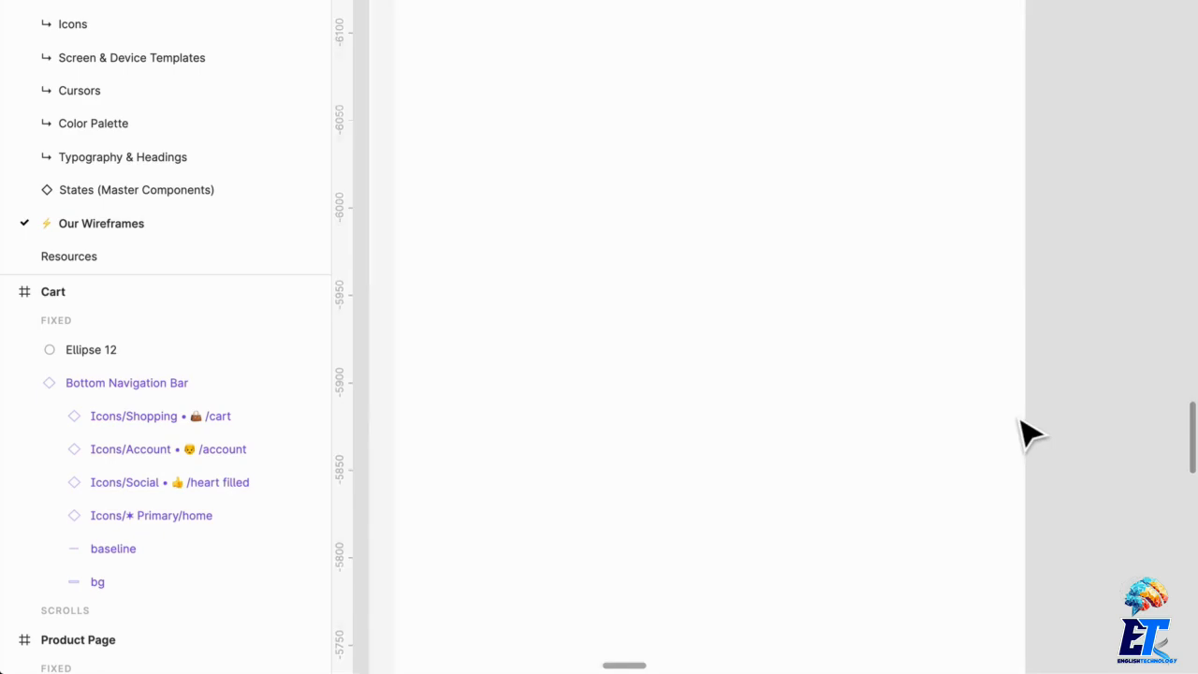
pyautogui.scroll(-4, 1046, 442)
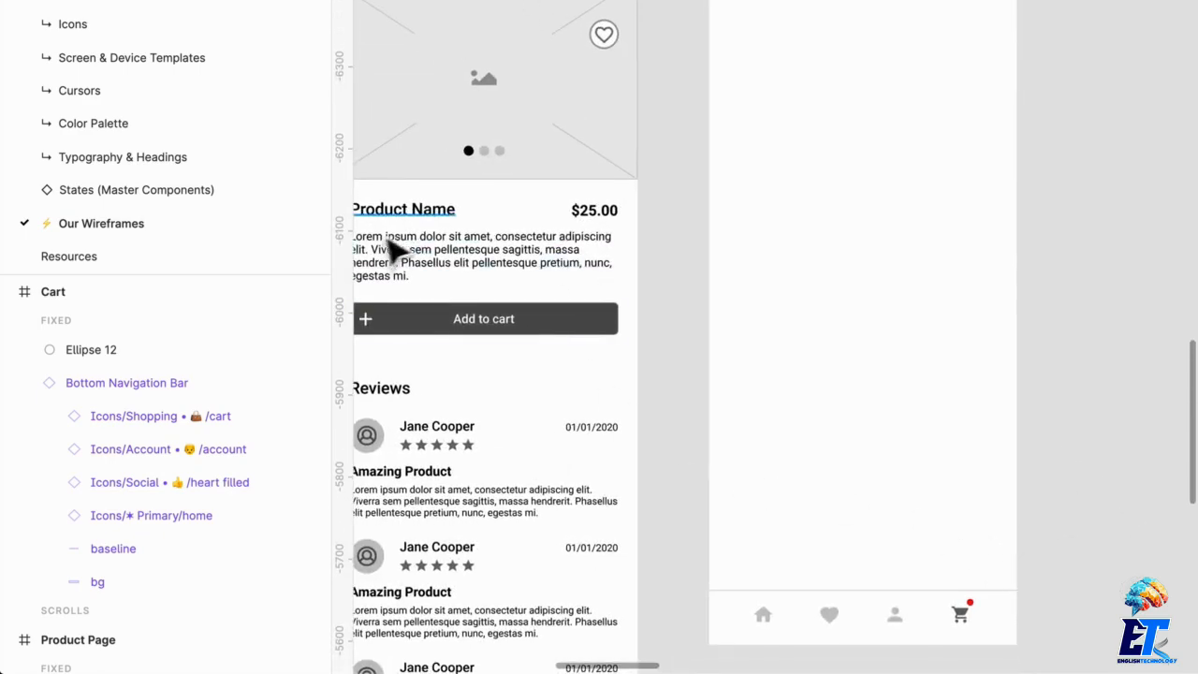
pyautogui.hscroll(-5, 561, 271)
pyautogui.scroll(-2, 579, 266)
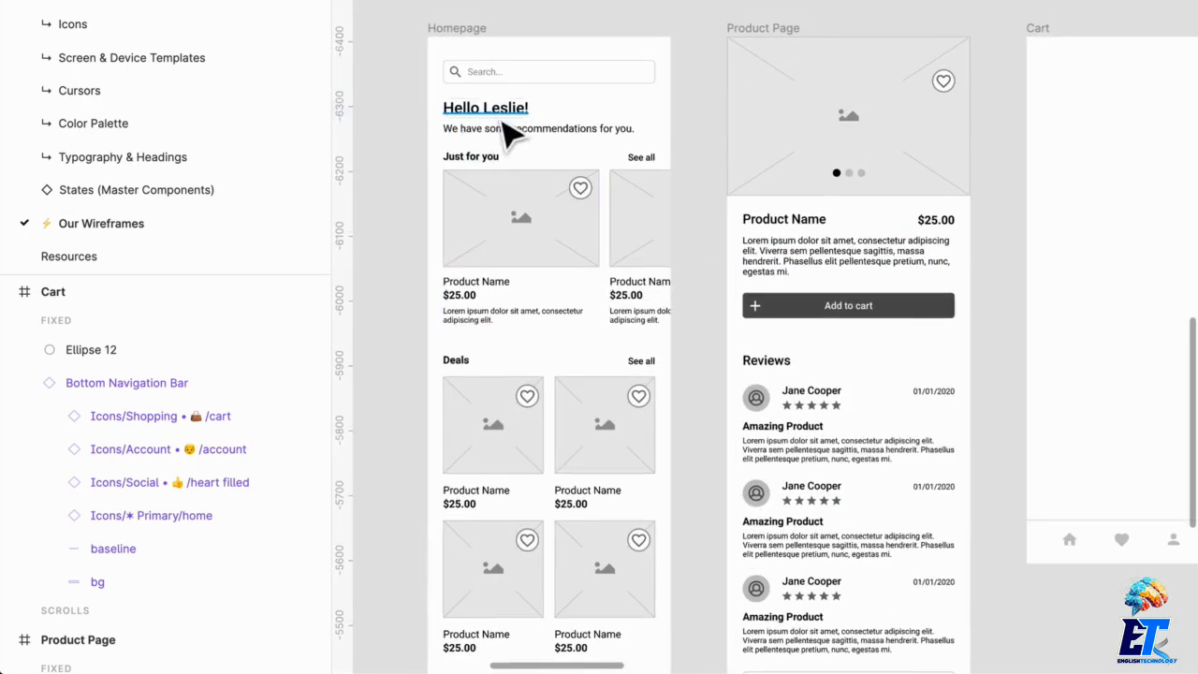
pyautogui.click(502, 112)
pyautogui.press('super+c')
pyautogui.hscroll(3, 985, 155)
pyautogui.click(1014, 148)
pyautogui.press('super+v')
pyautogui.scroll(3, 925, 110)
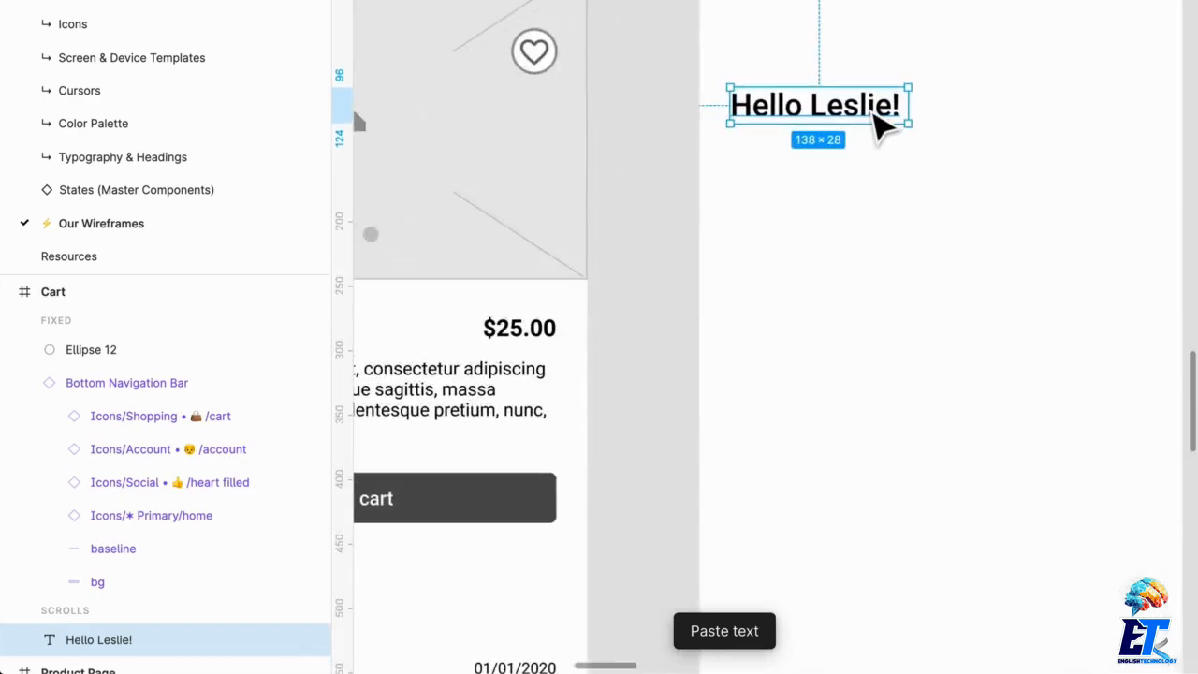
# Replace the pasted heading's text with "My Cart" and fit its text box width to the text.
pyautogui.doubleClick(885, 103)
pyautogui.write('Cart')
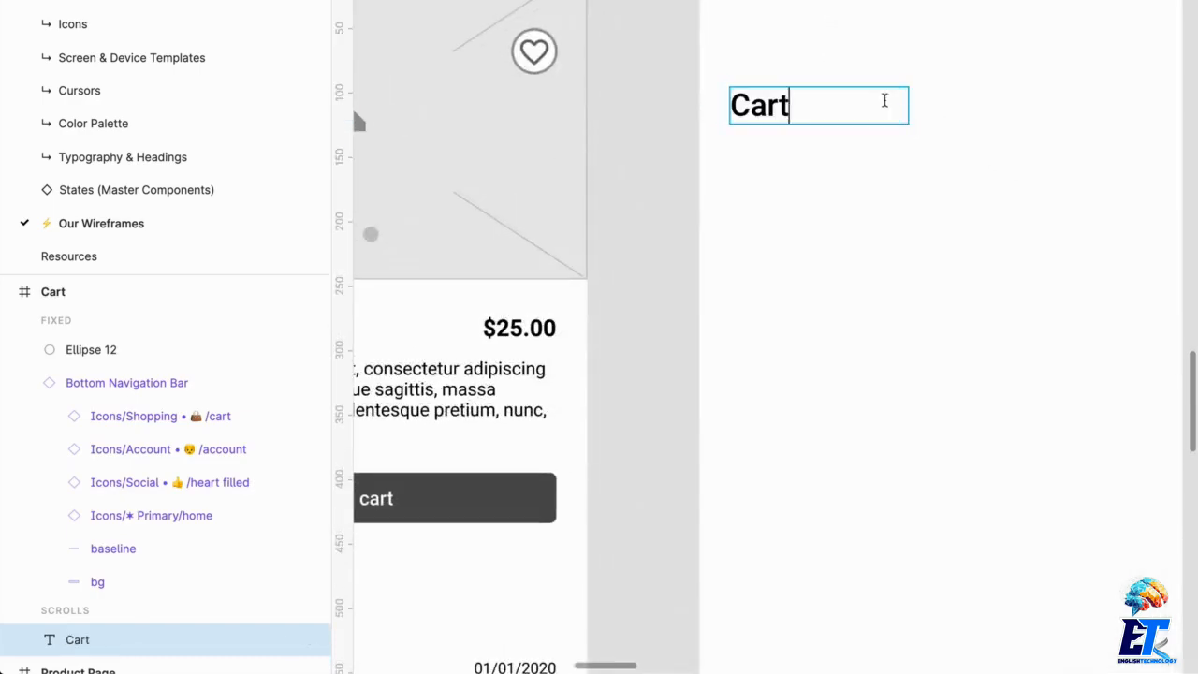
pyautogui.press('super+a')
pyautogui.write('M')
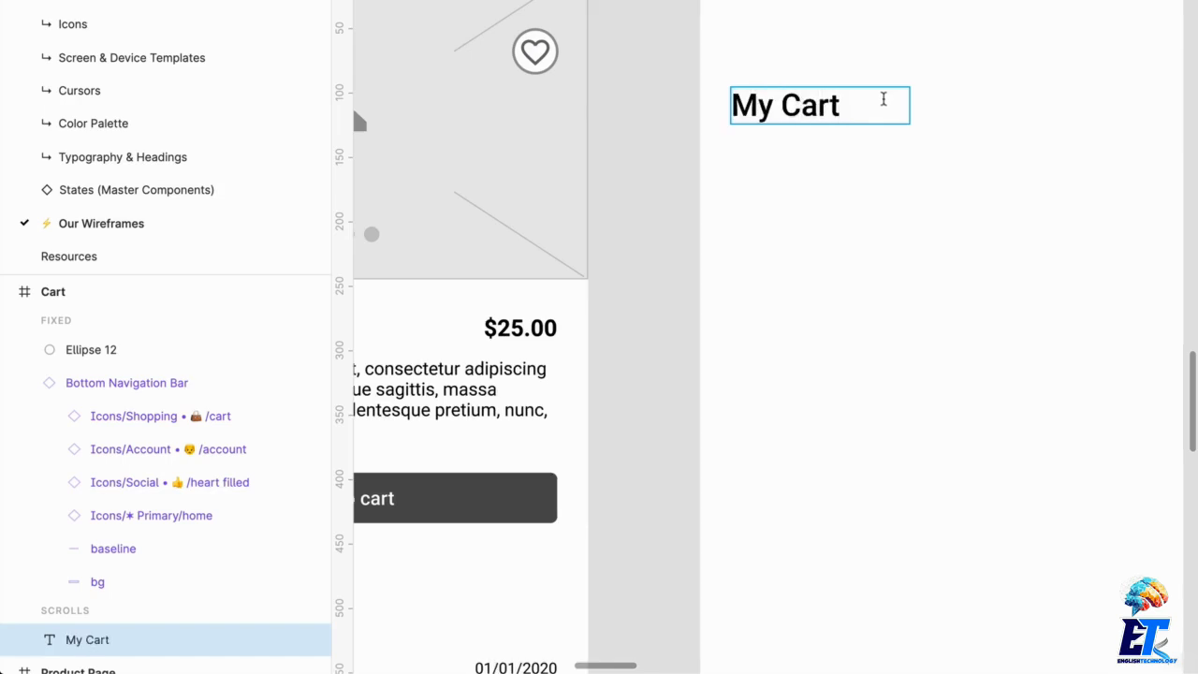
pyautogui.press('Escape')
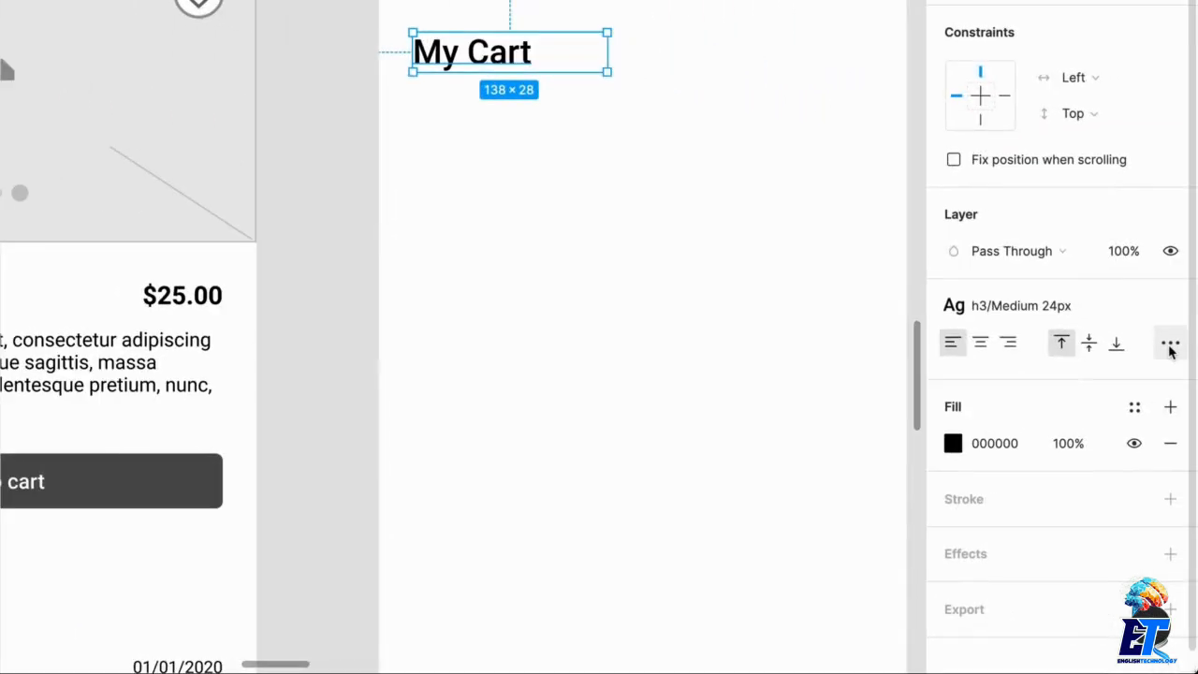
pyautogui.click(1169, 350)
pyautogui.click(843, 543)
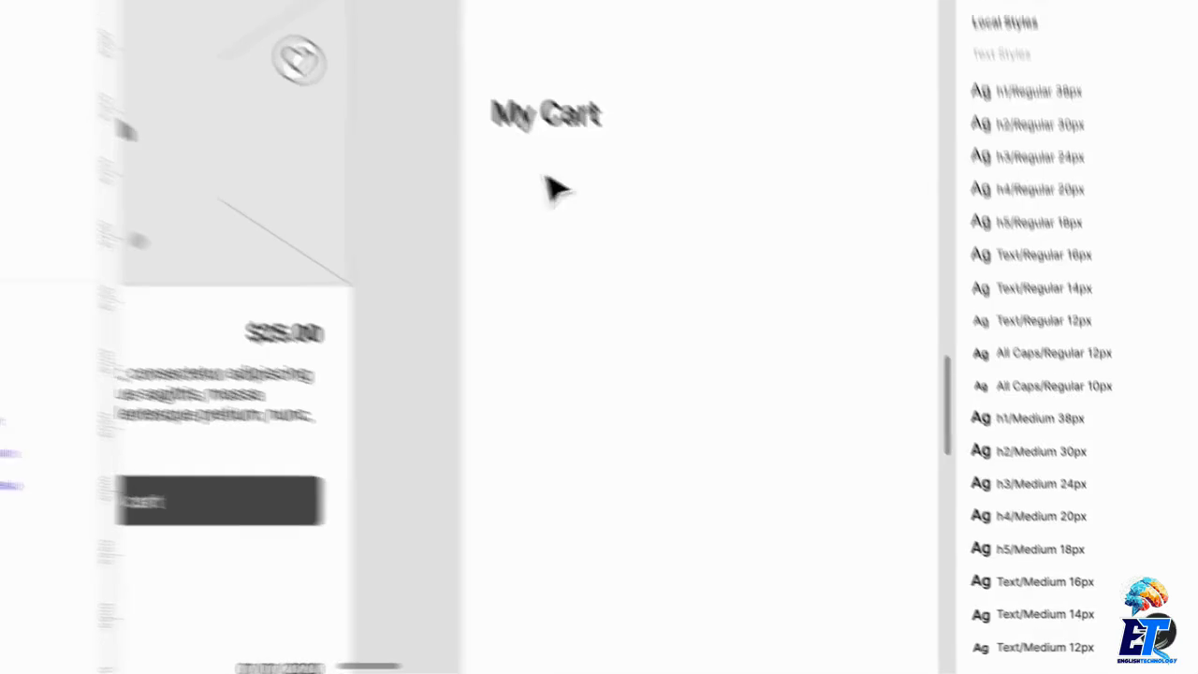
# Move the My Cart heading up to Y 35 near the top of the Cart frame.
pyautogui.click(556, 120)
pyautogui.hotkey('shift', 'Up')
pyautogui.hotkey('shift', 'Up')
pyautogui.hotkey('shift', 'Up')
pyautogui.hotkey('shift', 'Up')
pyautogui.hotkey('shift', 'Up')
pyautogui.hotkey('shift', 'Up')
pyautogui.hotkey('shift', 'Up')
pyautogui.hotkey('shift', 'Down')
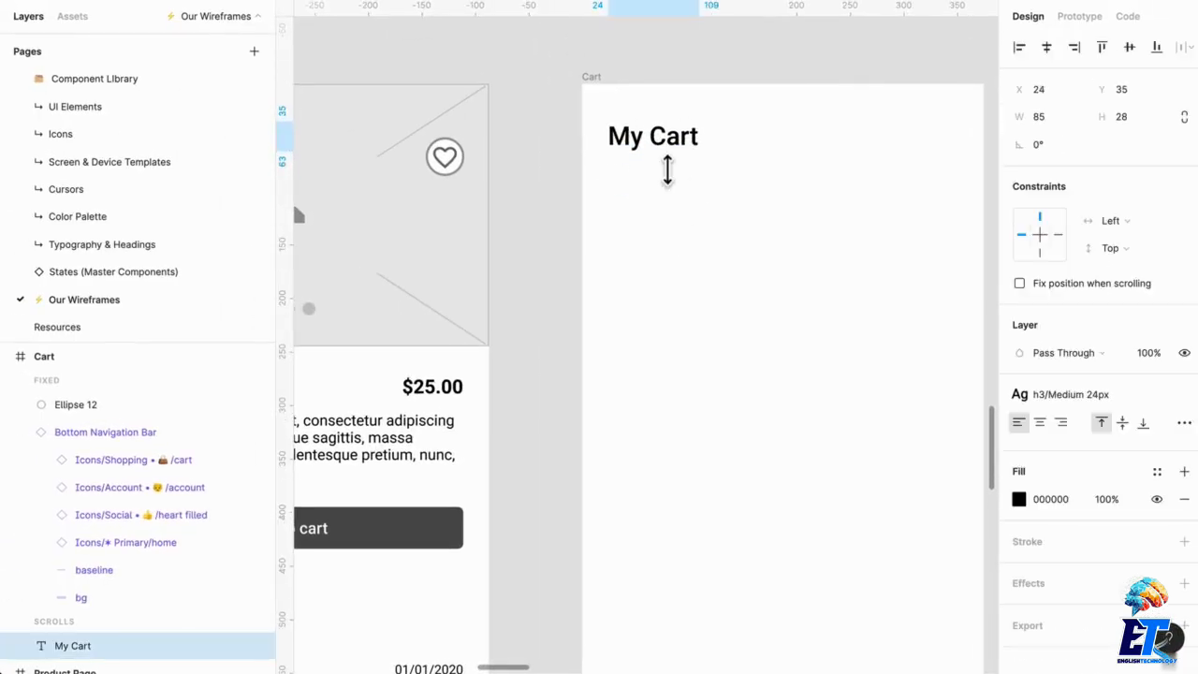
pyautogui.click(834, 335)
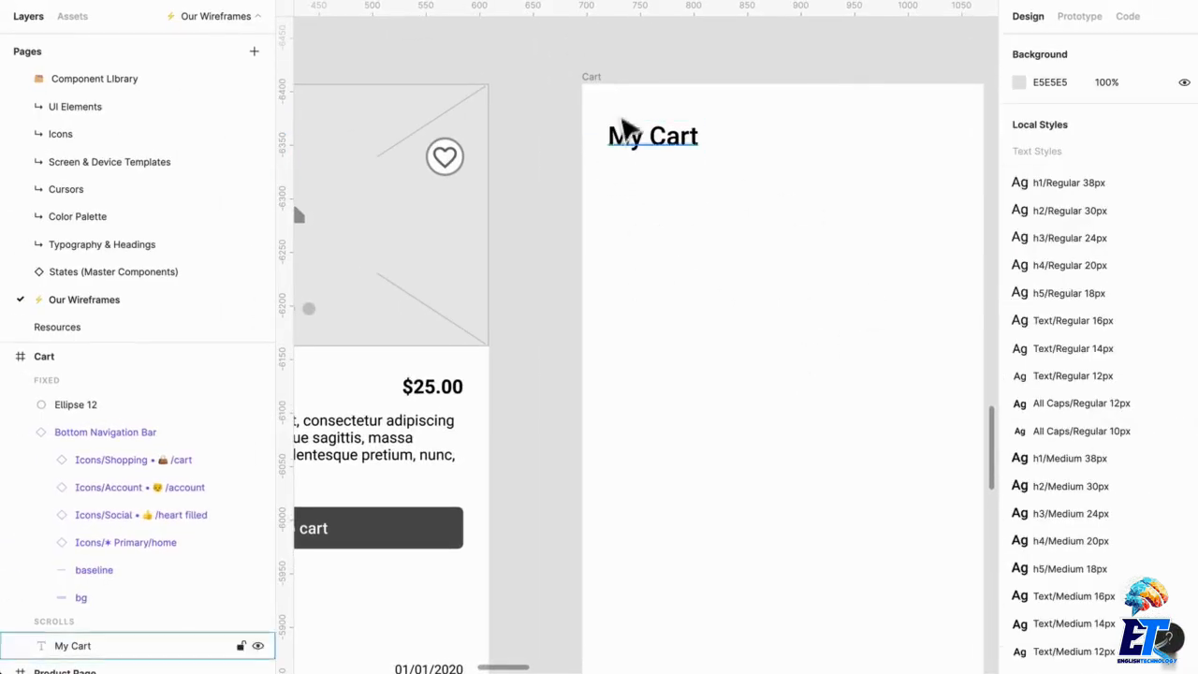
# Apply the saved column layout grid style to the Cart frame and check the My Cart heading's alignment against it.
pyautogui.click(592, 79)
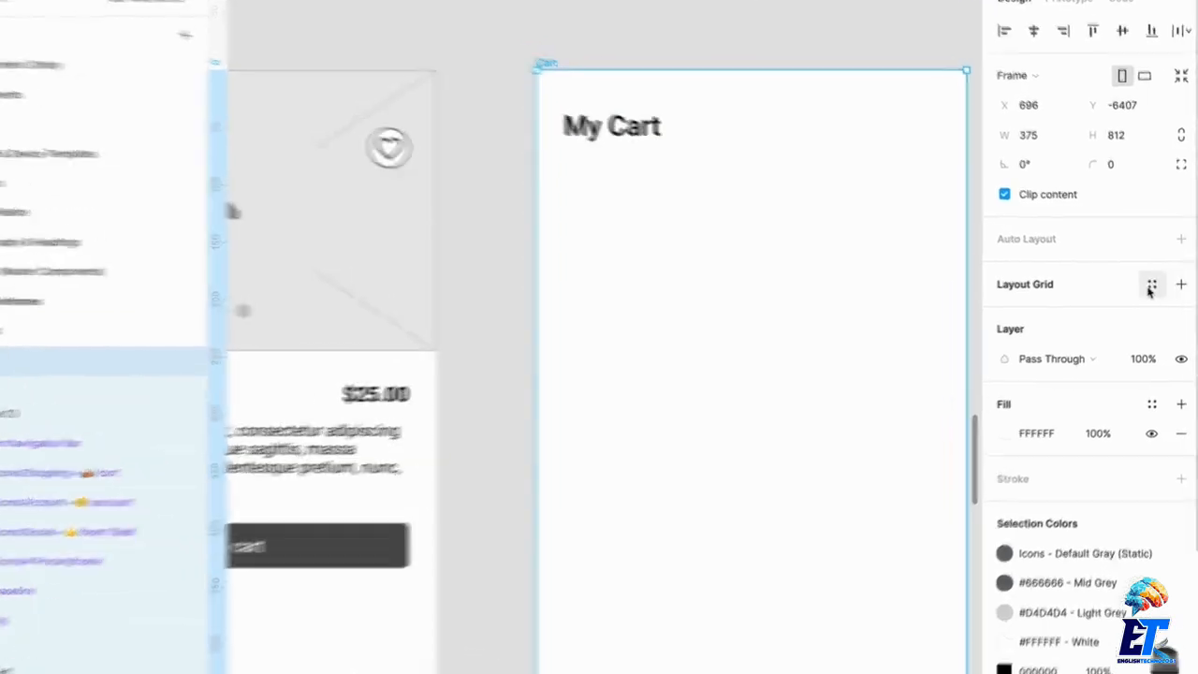
pyautogui.click(1158, 286)
pyautogui.click(1076, 356)
pyautogui.click(669, 335)
pyautogui.click(474, 105)
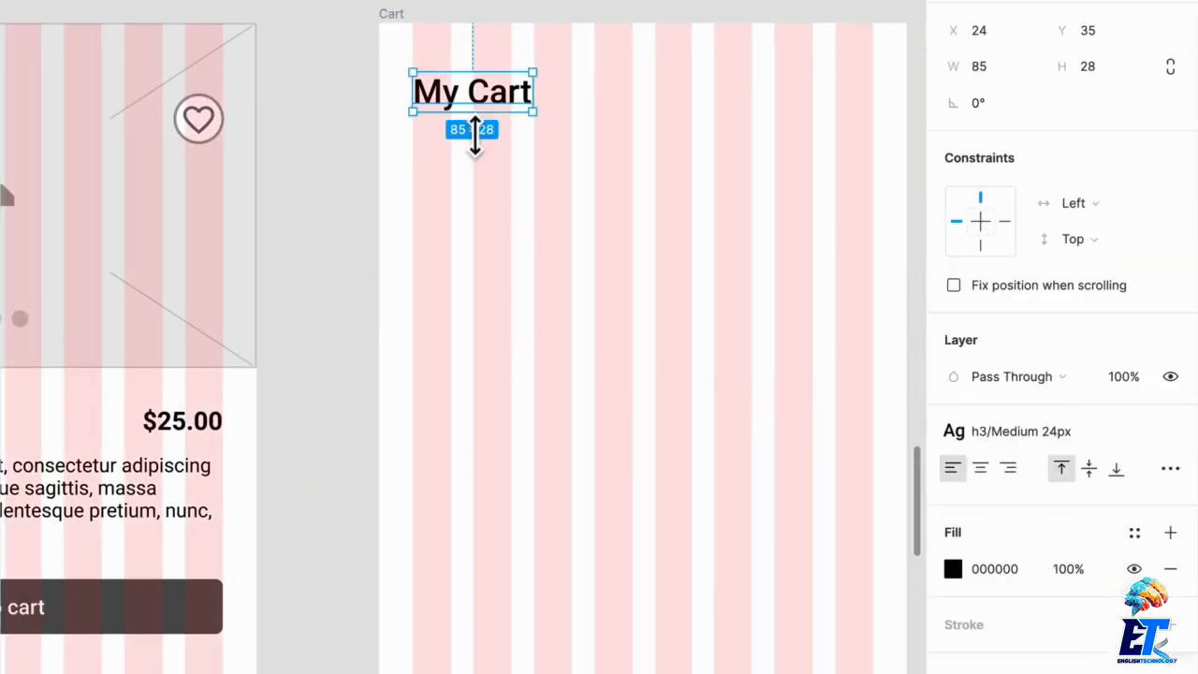
pyautogui.scroll(5, 490, 124)
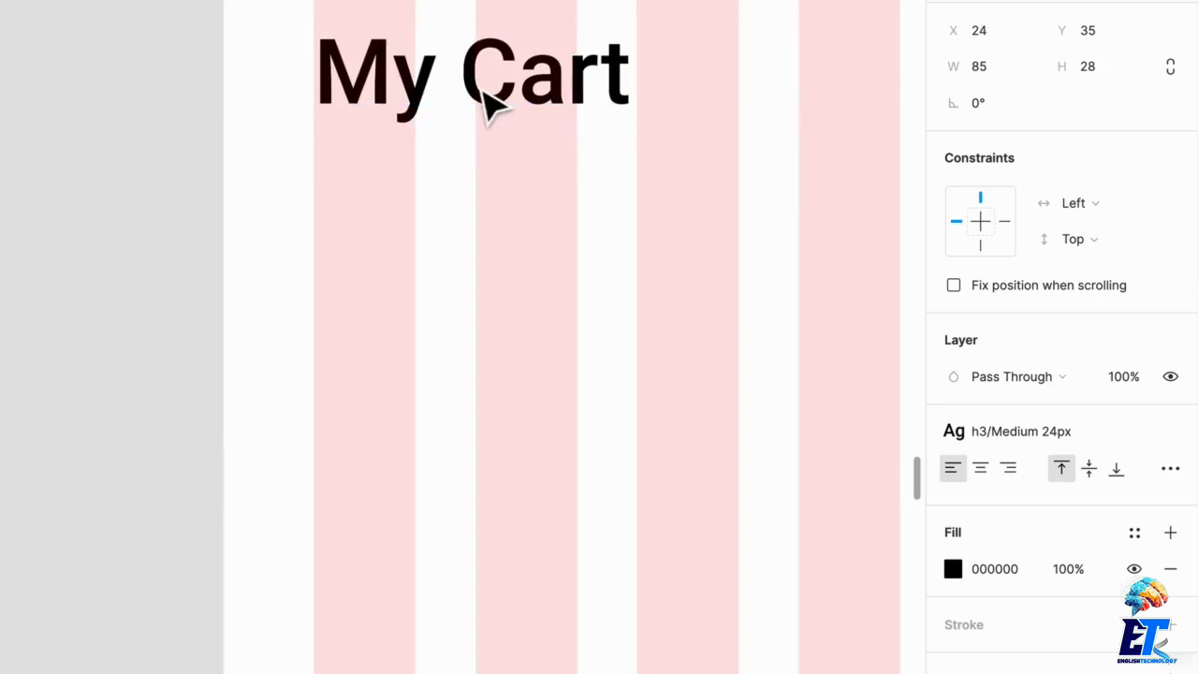
pyautogui.scroll(-5, 599, 121)
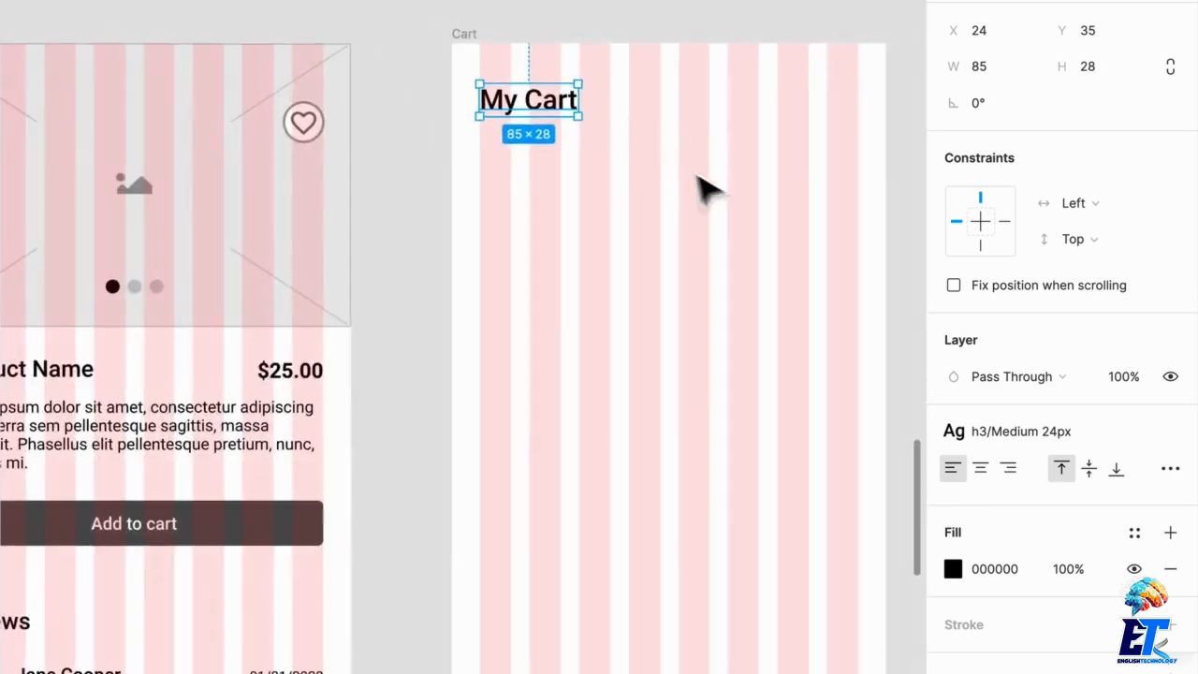
pyautogui.click(580, 276)
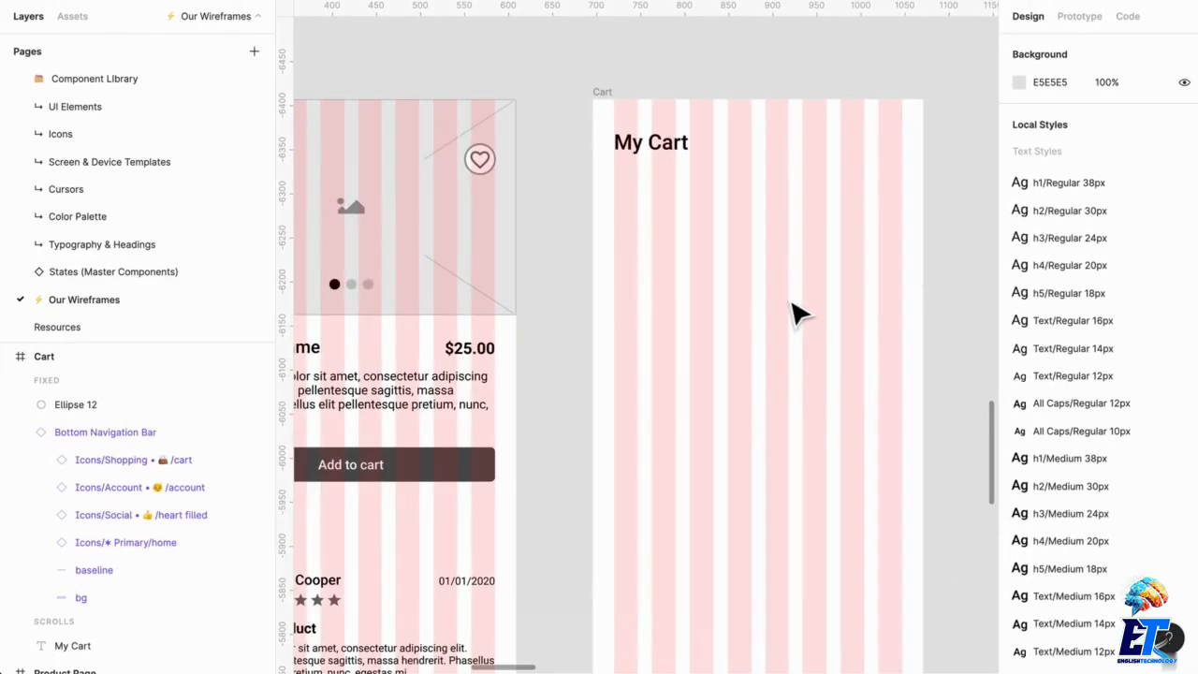
# Copy the lower-left small product card from the Homepage's Deals section, hide the layout grids and paste the card into the Cart frame.
pyautogui.scroll(-1, 791, 301)
pyautogui.scroll(-3, 497, 404)
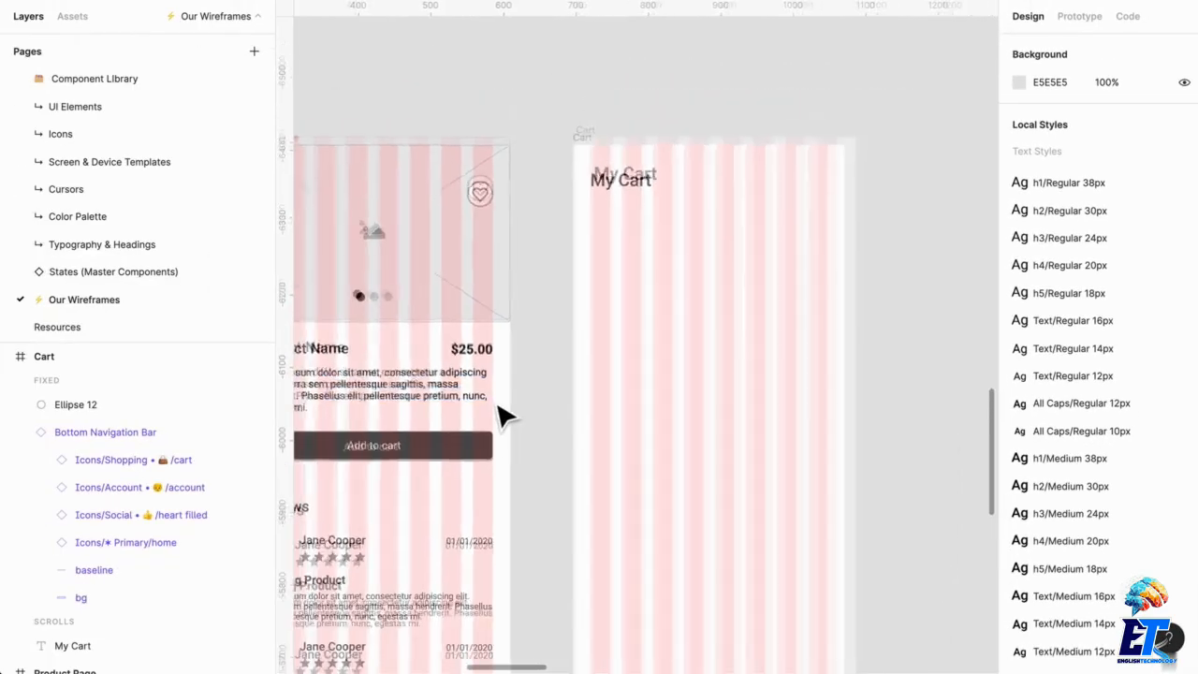
pyautogui.hscroll(-4, 495, 405)
pyautogui.scroll(-2, 495, 404)
pyautogui.hscroll(-4, 497, 411)
pyautogui.scroll(-5, 524, 556)
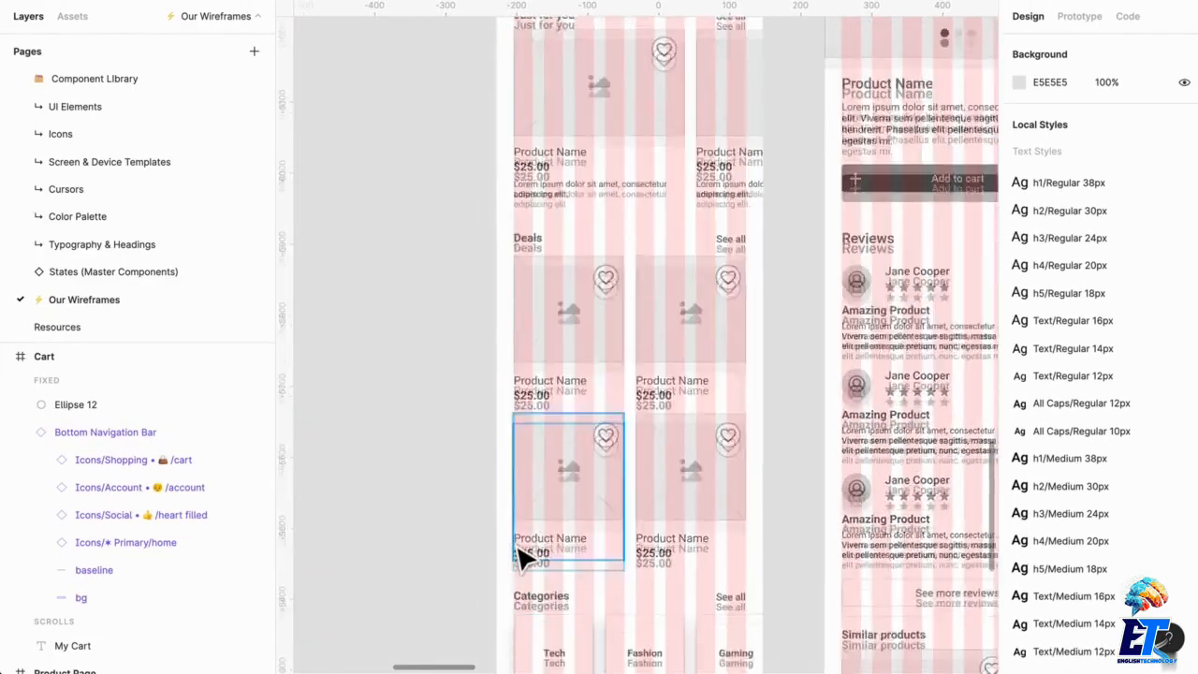
pyautogui.scroll(3, 553, 487)
pyautogui.click(585, 404)
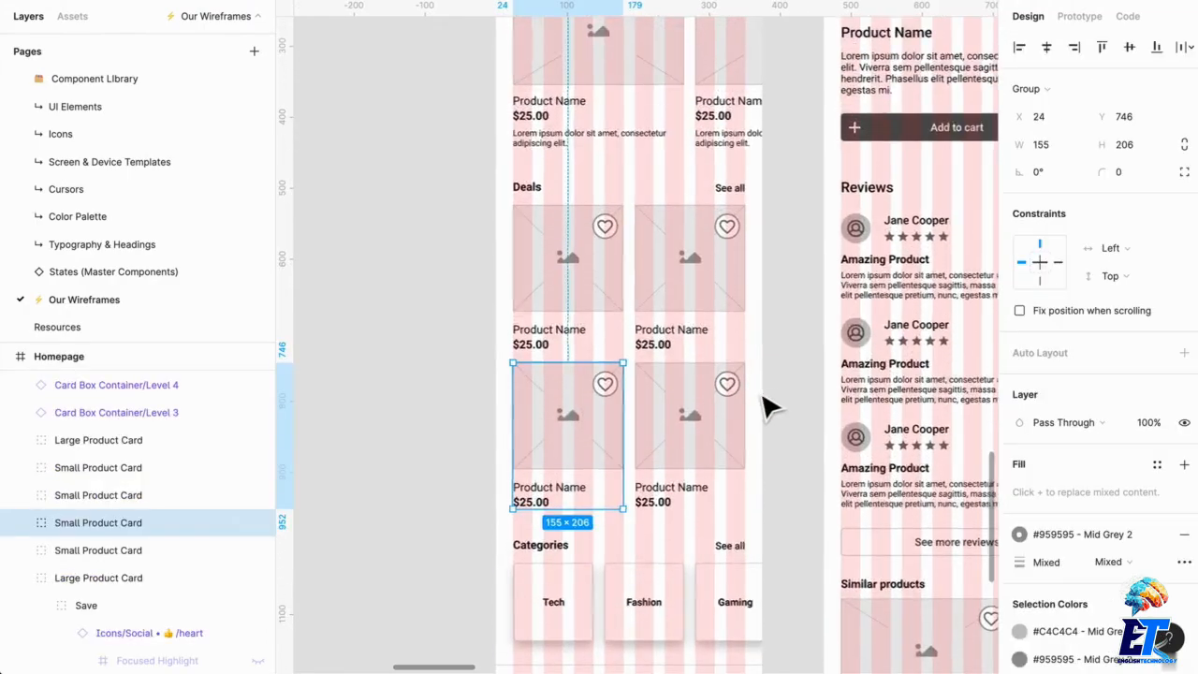
pyautogui.hscroll(5, 767, 406)
pyautogui.scroll(3, 767, 412)
pyautogui.scroll(3, 807, 197)
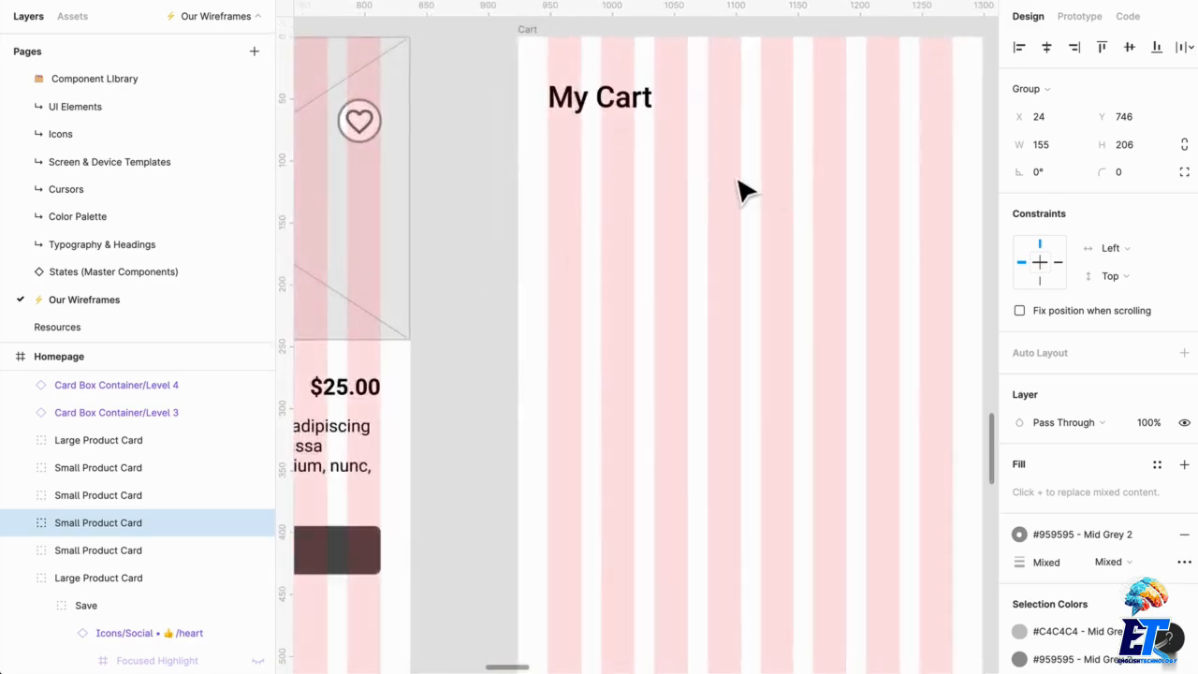
pyautogui.hotkey('ctrl', 'shift', '4')
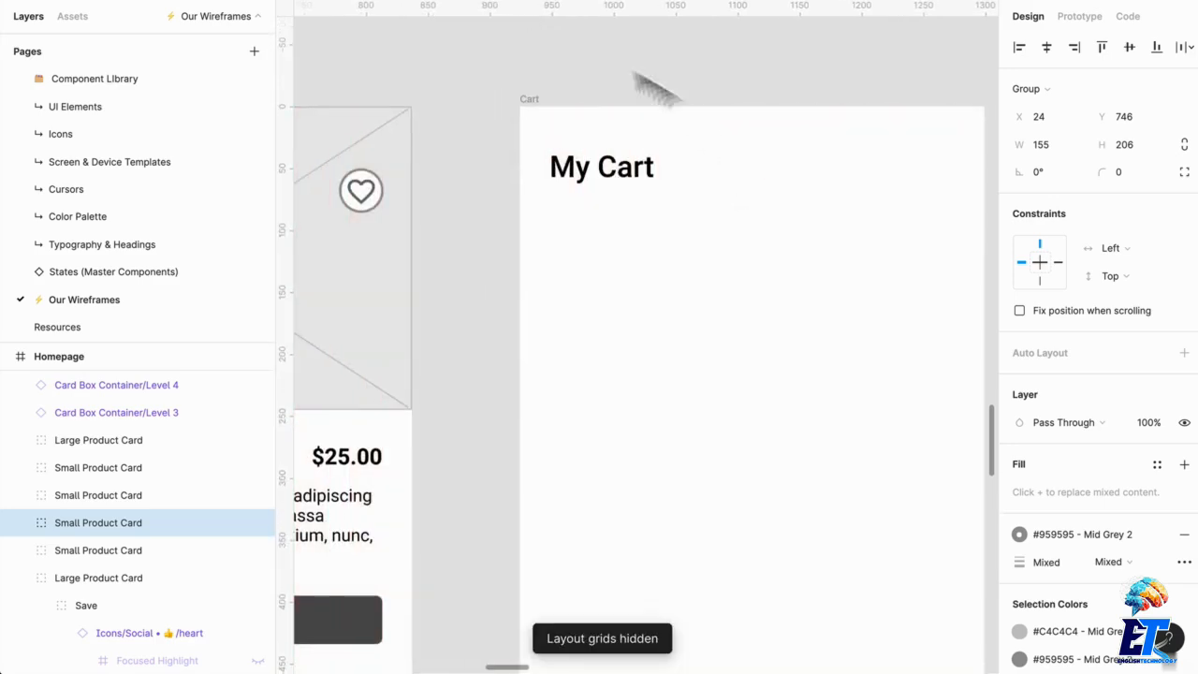
pyautogui.click(552, 105)
pyautogui.hotkey('ctrl', 'v')
# Move the pasted product card below the My Cart heading to about X 15, Y 142, and delete its heart icon.
pyautogui.moveTo(726, 413); pyautogui.dragTo(702, 25)
pyautogui.scroll(5, 728, 165)
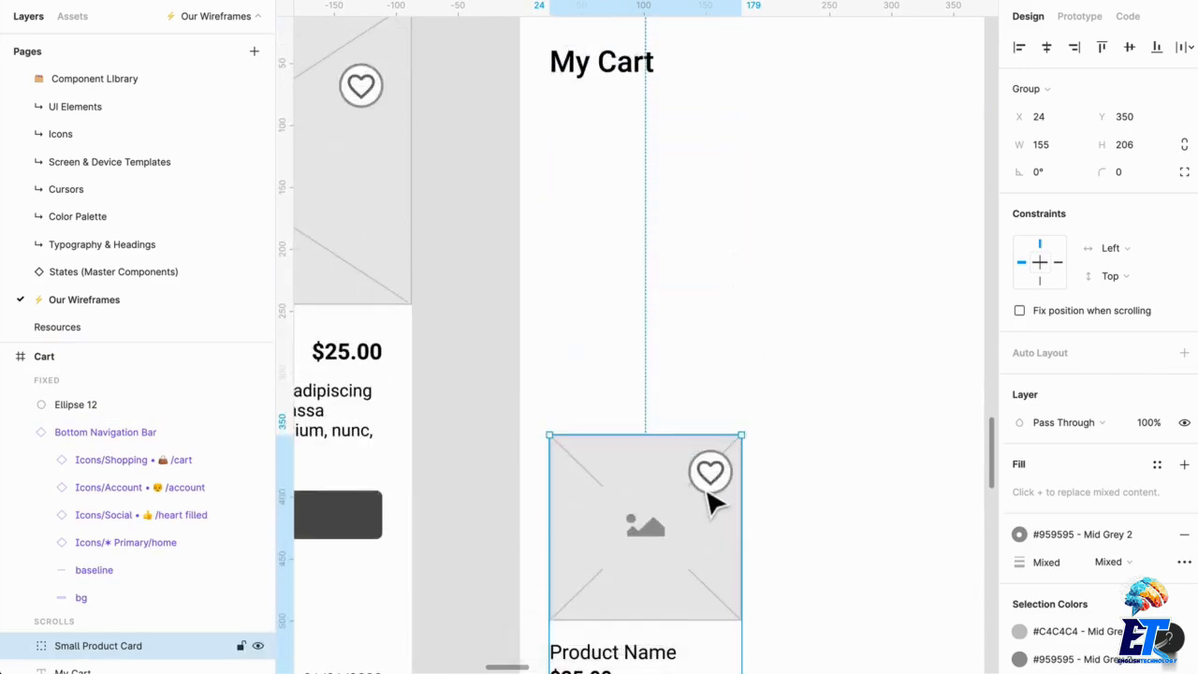
pyautogui.moveTo(717, 497); pyautogui.dragTo(702, 245)
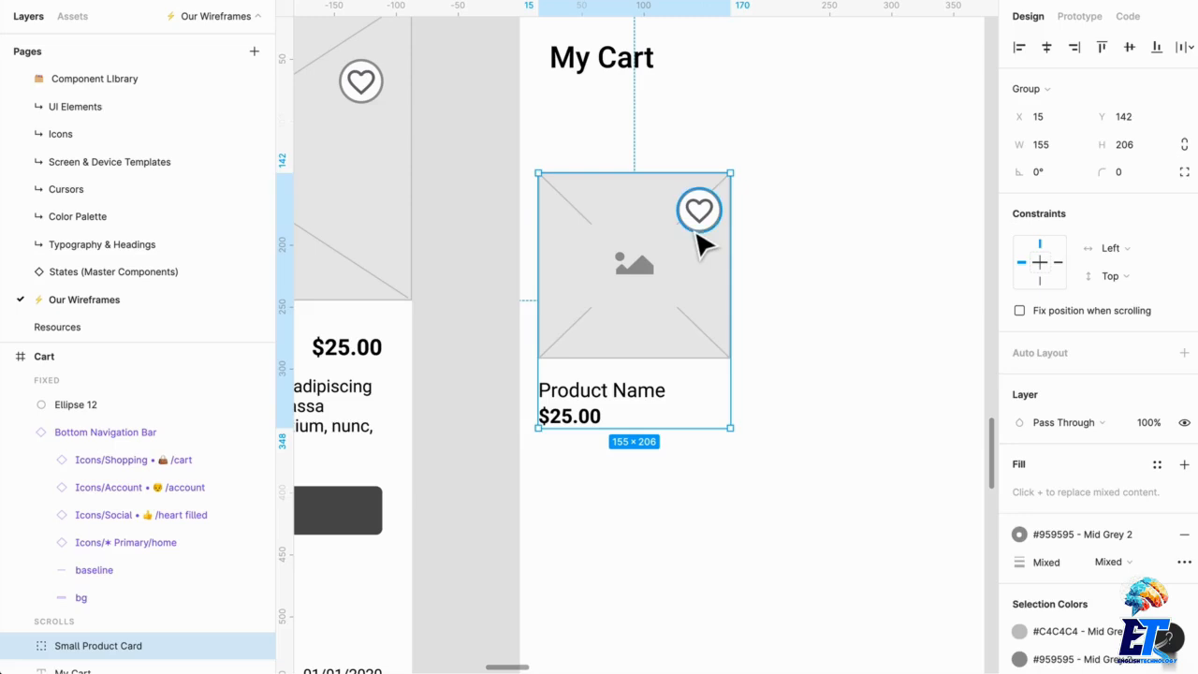
pyautogui.click(830, 253)
pyautogui.doubleClick(717, 235)
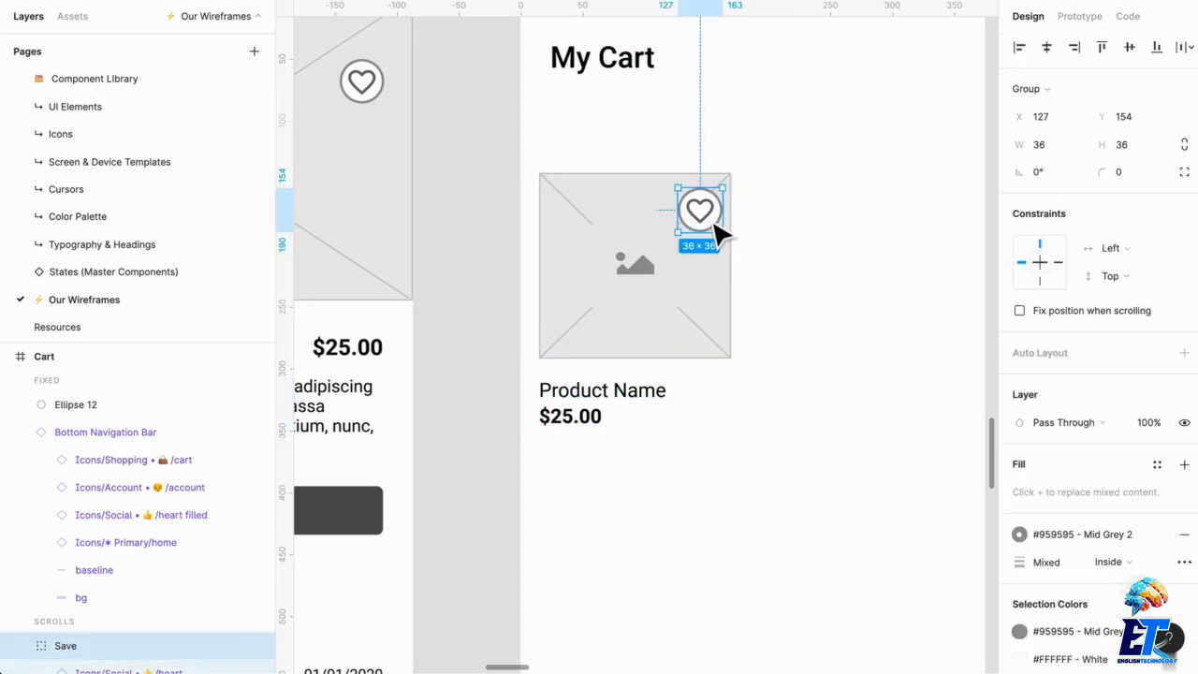
pyautogui.press('Delete')
# Show the layout grids and shrink the card's image placeholder to about 122 × 118.
pyautogui.click(704, 251)
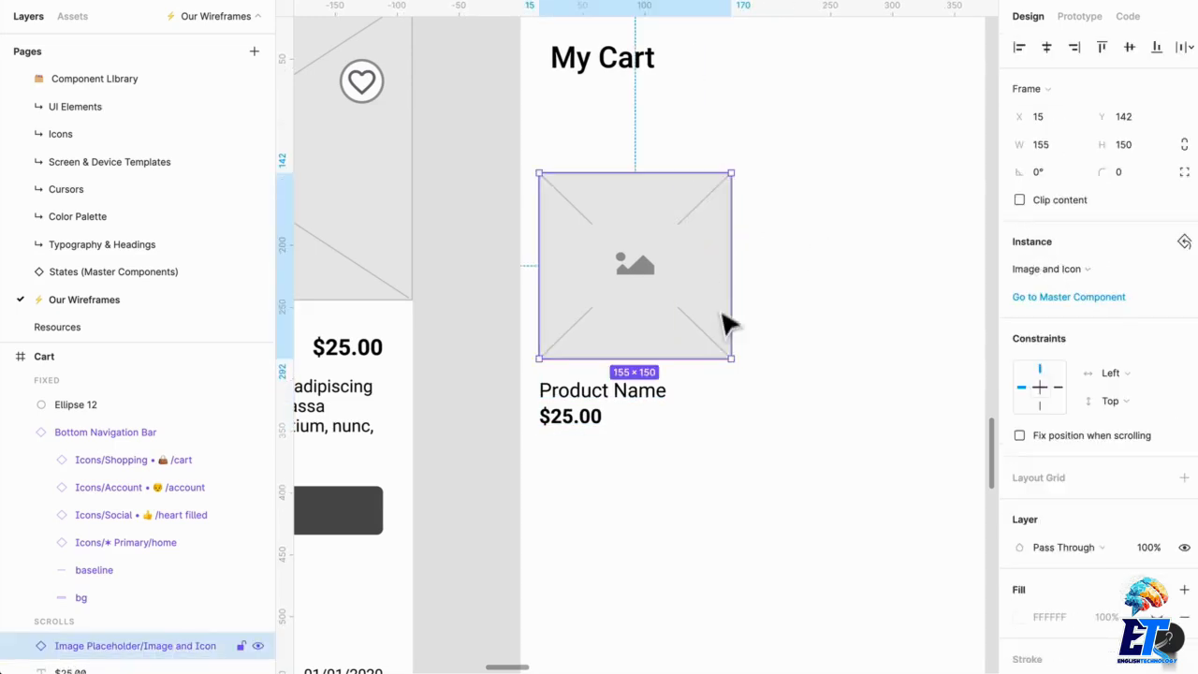
pyautogui.hotkey('ctrl', 'shift', '4')
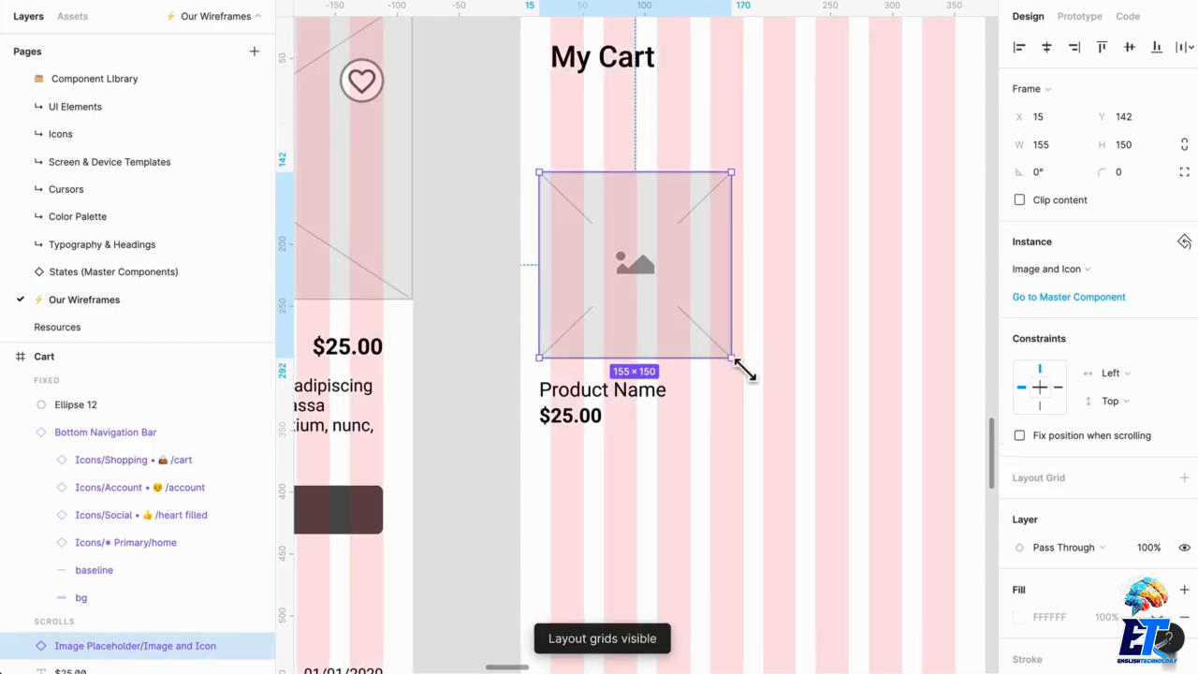
pyautogui.moveTo(742, 366); pyautogui.dragTo(706, 329)
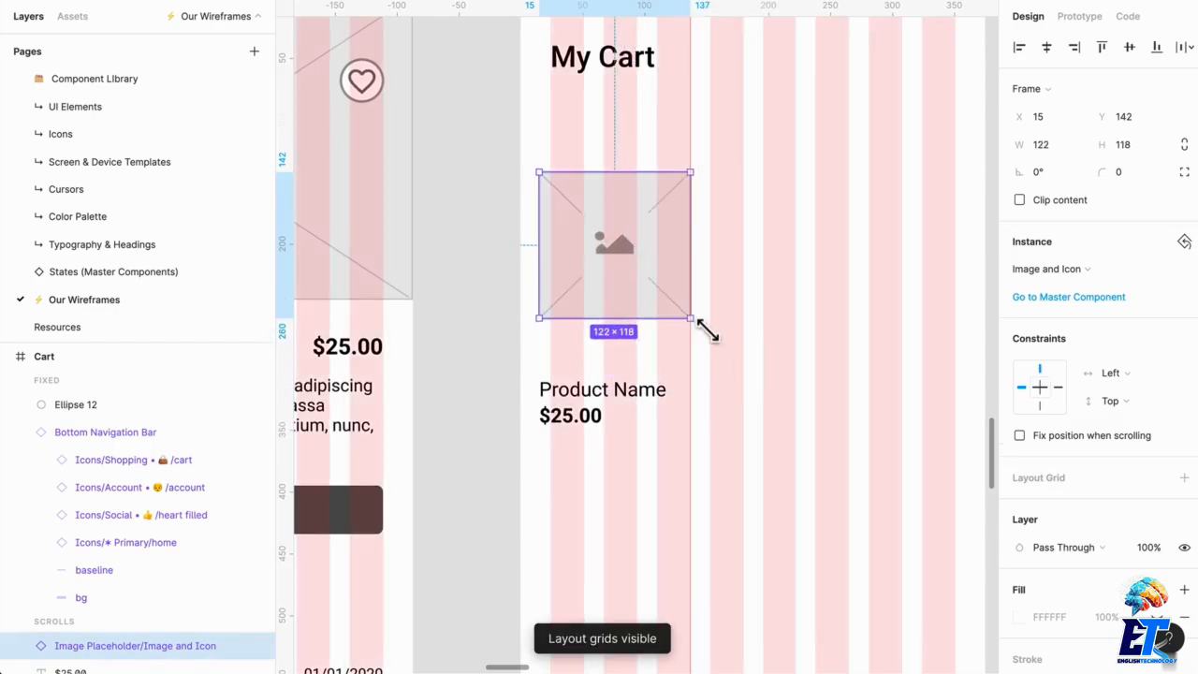
# Move the product name and price together to the right of the image placeholder, at about X 153.
pyautogui.click(583, 409)
pyautogui.keyDown('shift'); pyautogui.click(583, 436); pyautogui.keyUp('shift')
pyautogui.moveTo(583, 436); pyautogui.dragTo(756, 274)
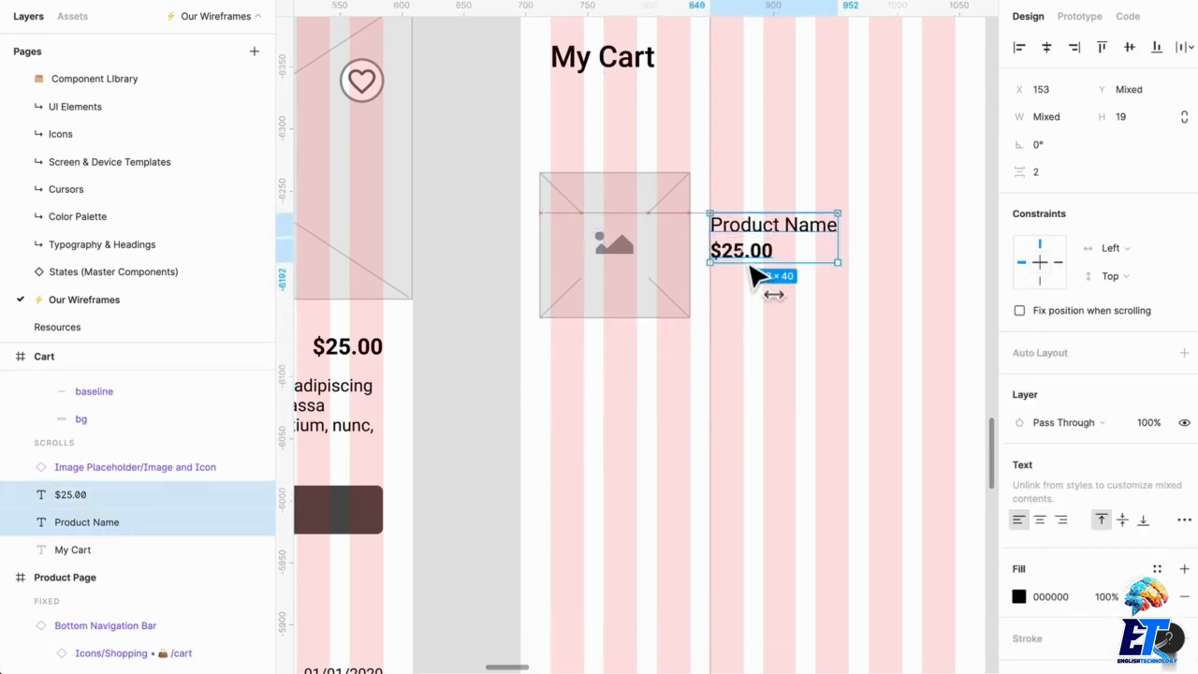
pyautogui.moveTo(756, 275); pyautogui.dragTo(755, 254)
pyautogui.click(874, 275)
pyautogui.hscroll(2, 861, 283)
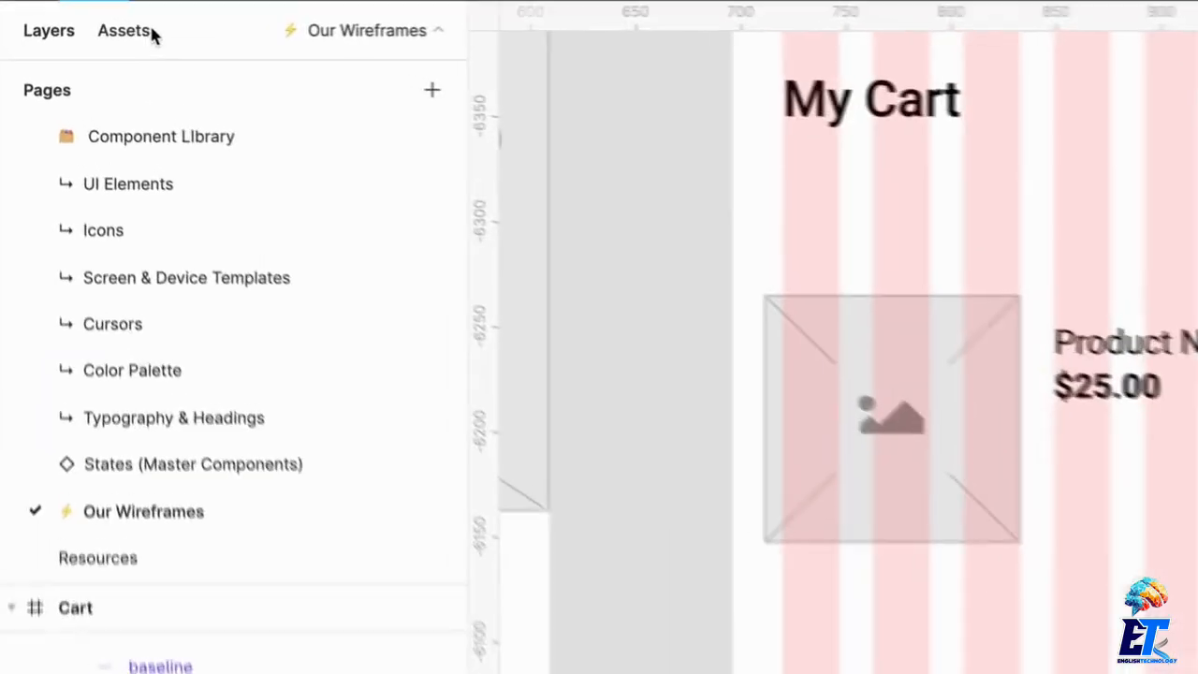
# Search the component assets for a bin icon using "garbag" and "tras", and clear the search.
pyautogui.click(79, 18)
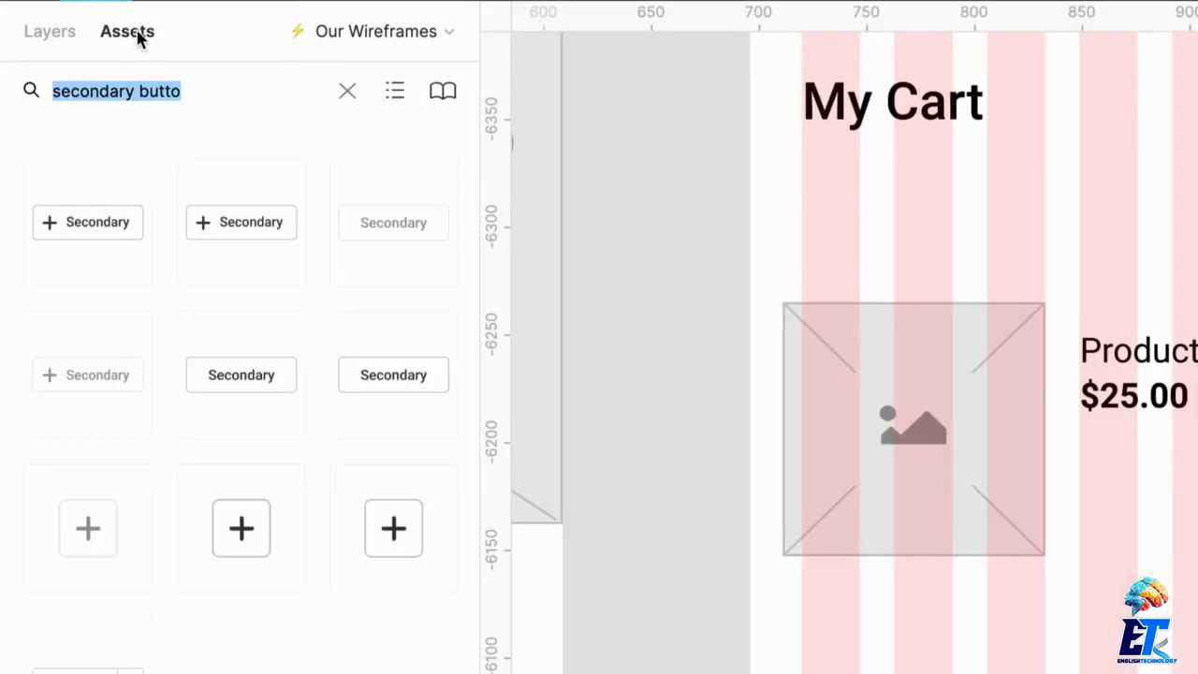
pyautogui.click(347, 91)
pyautogui.write('gar')
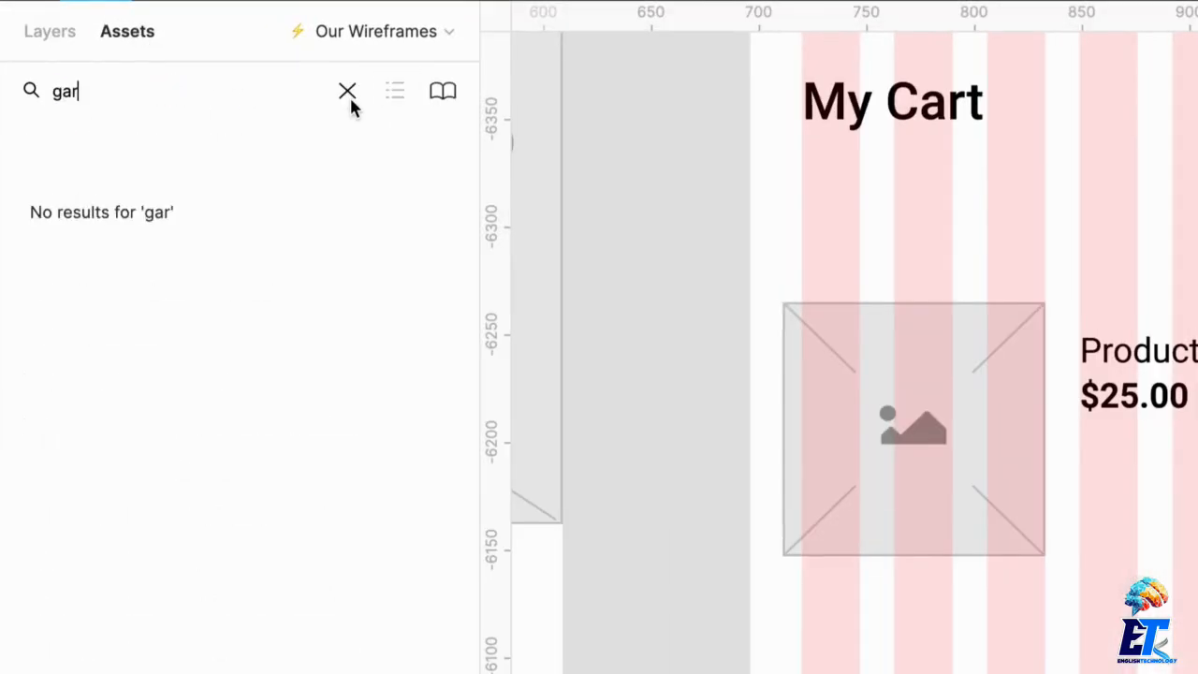
pyautogui.write('bag')
pyautogui.press('BackSpace')
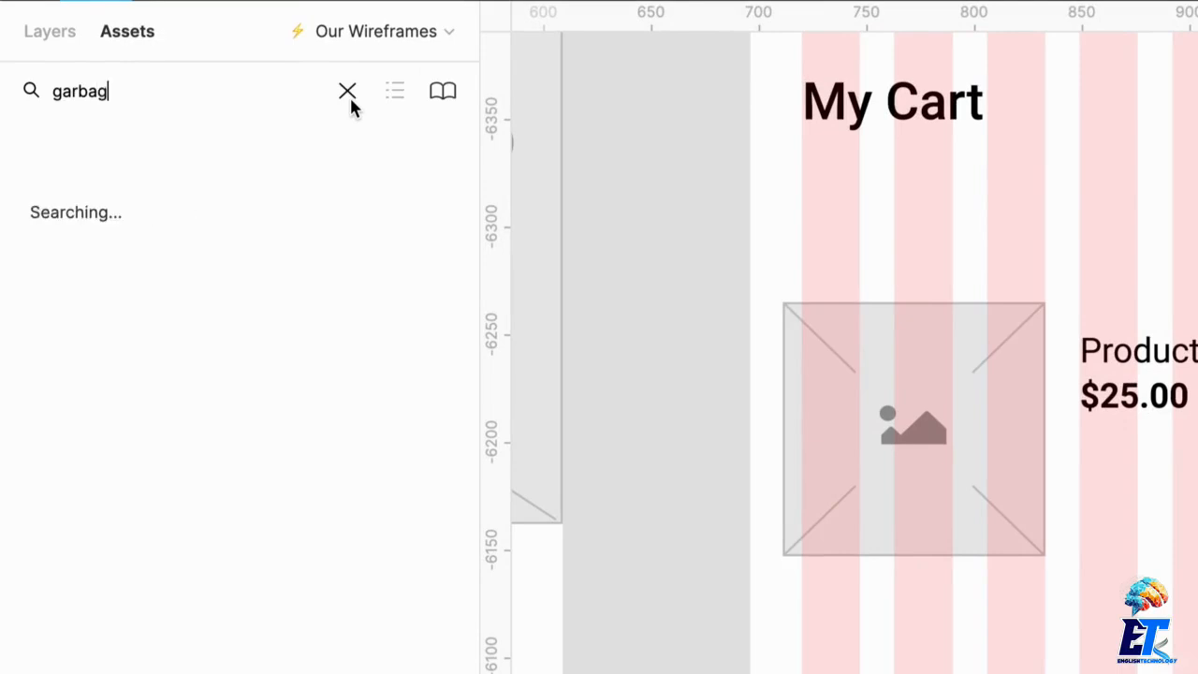
pyautogui.write('tras')
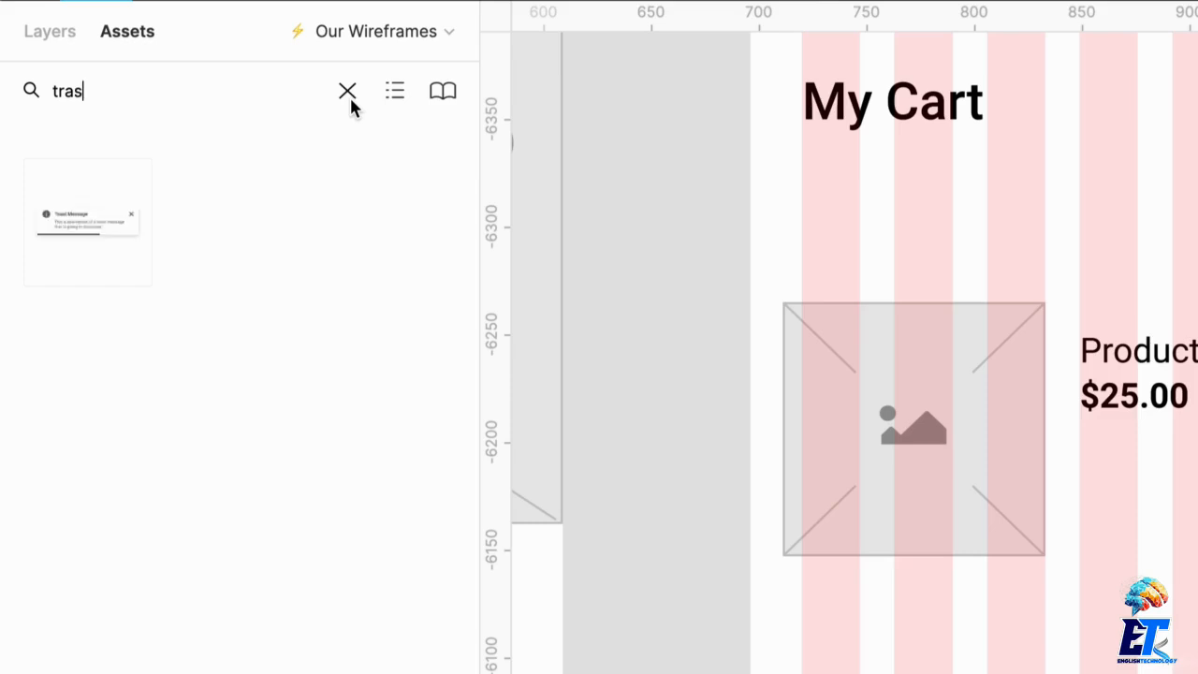
pyautogui.click(349, 97)
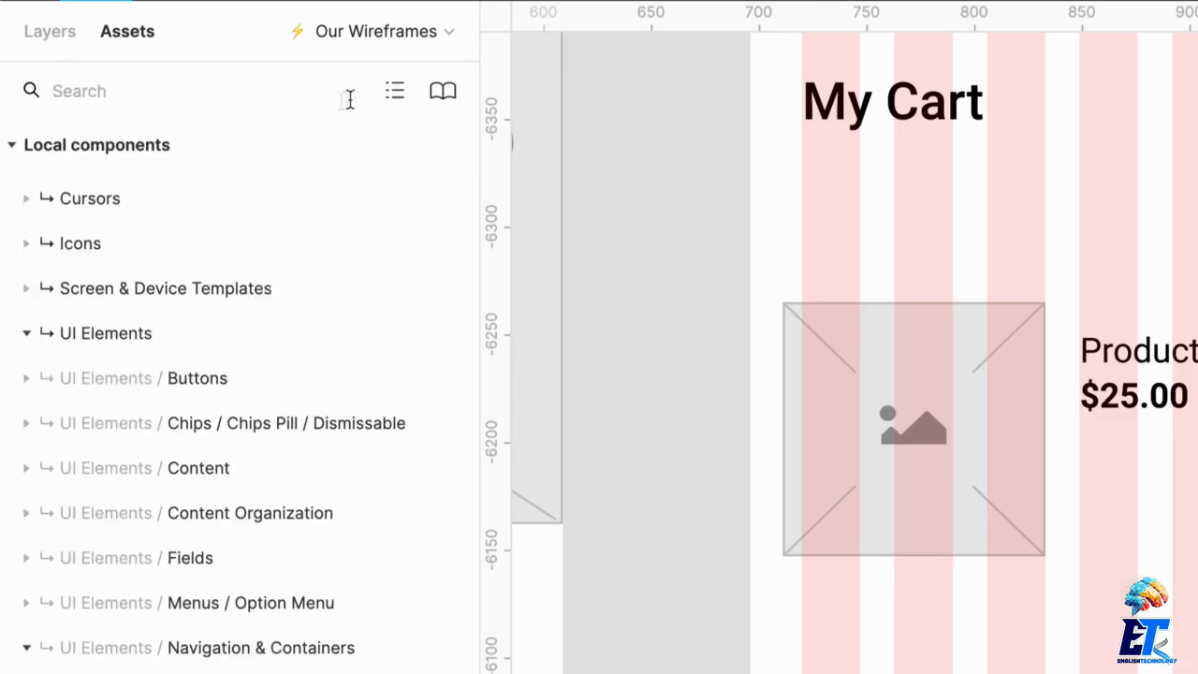
# Find the trash can icon in the local Delete icon set and place it below the price at about X 180, Y 214.
pyautogui.click(26, 243)
pyautogui.click(27, 289)
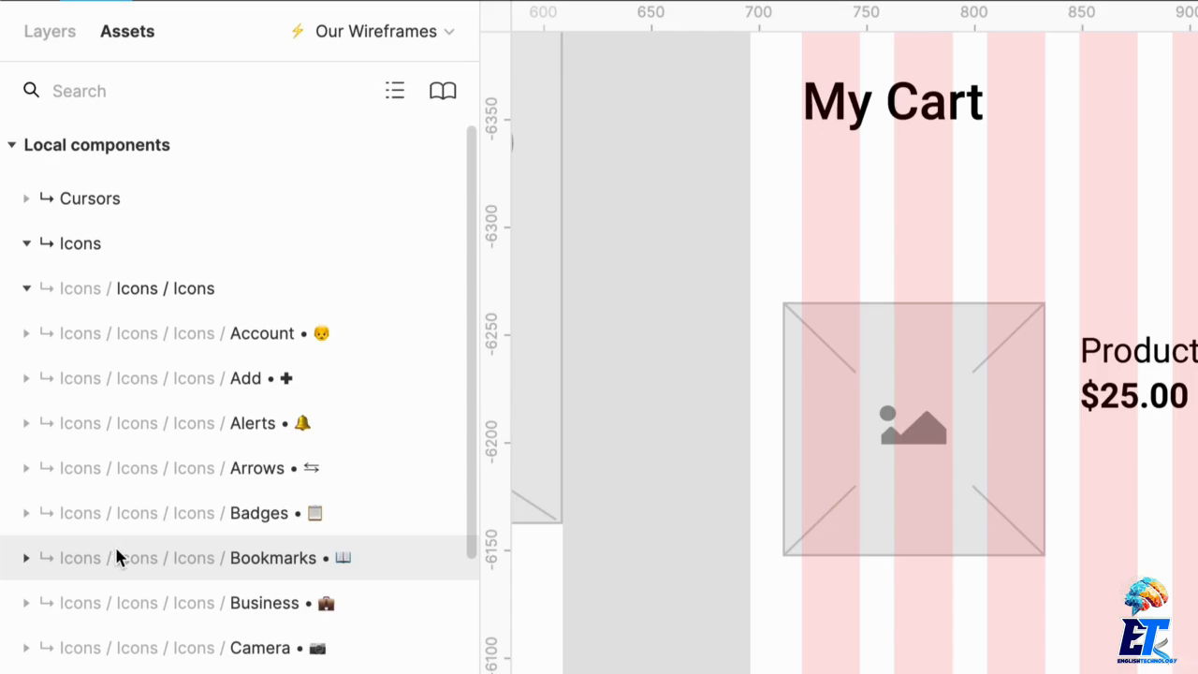
pyautogui.scroll(-3, 114, 557)
pyautogui.scroll(-3, 117, 557)
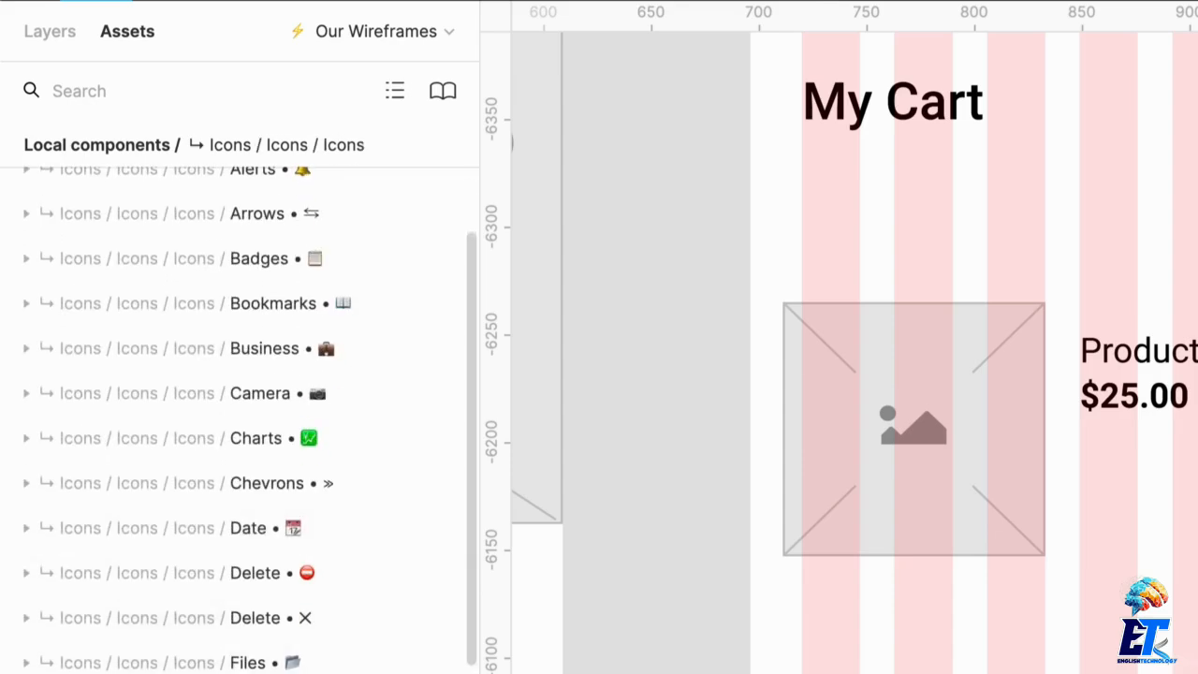
pyautogui.scroll(1, 140, 374)
pyautogui.click(26, 279)
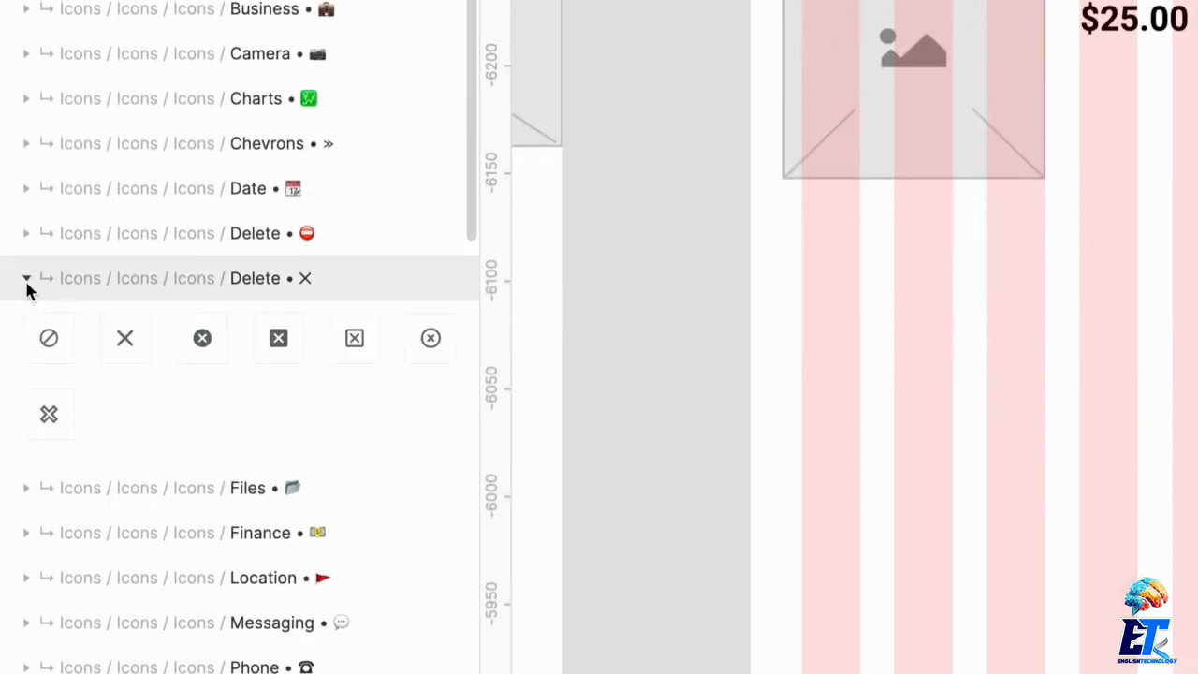
pyautogui.click(26, 279)
pyautogui.click(26, 234)
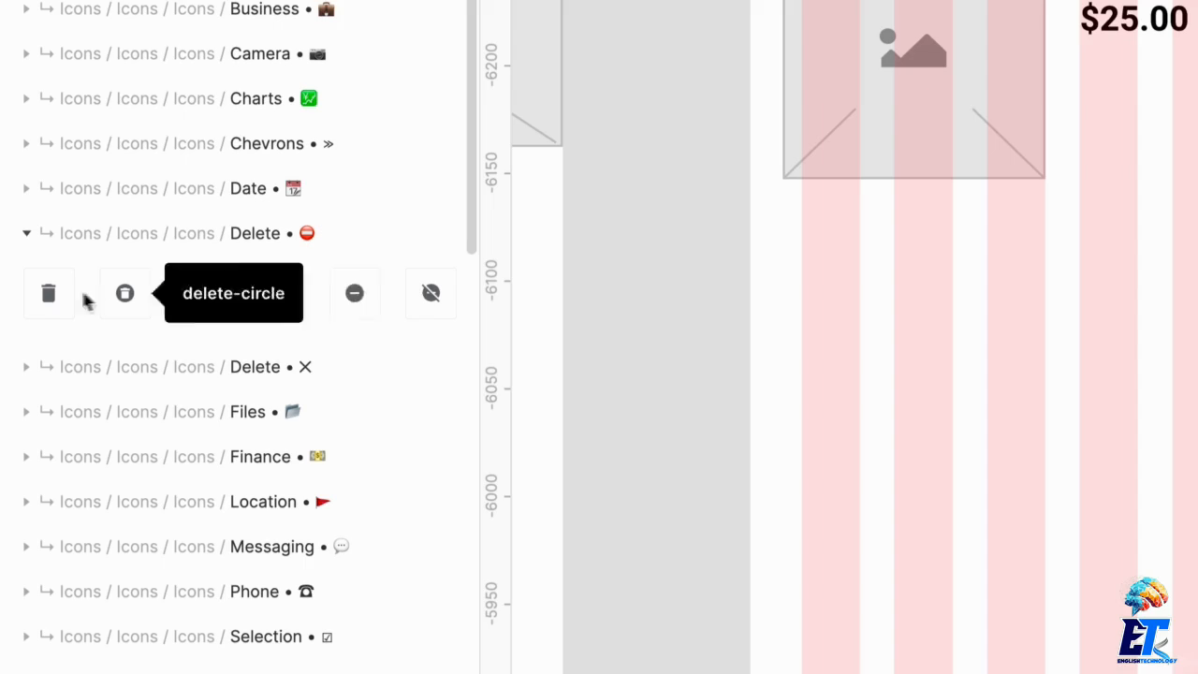
pyautogui.moveTo(49, 293); pyautogui.dragTo(1196, 128)
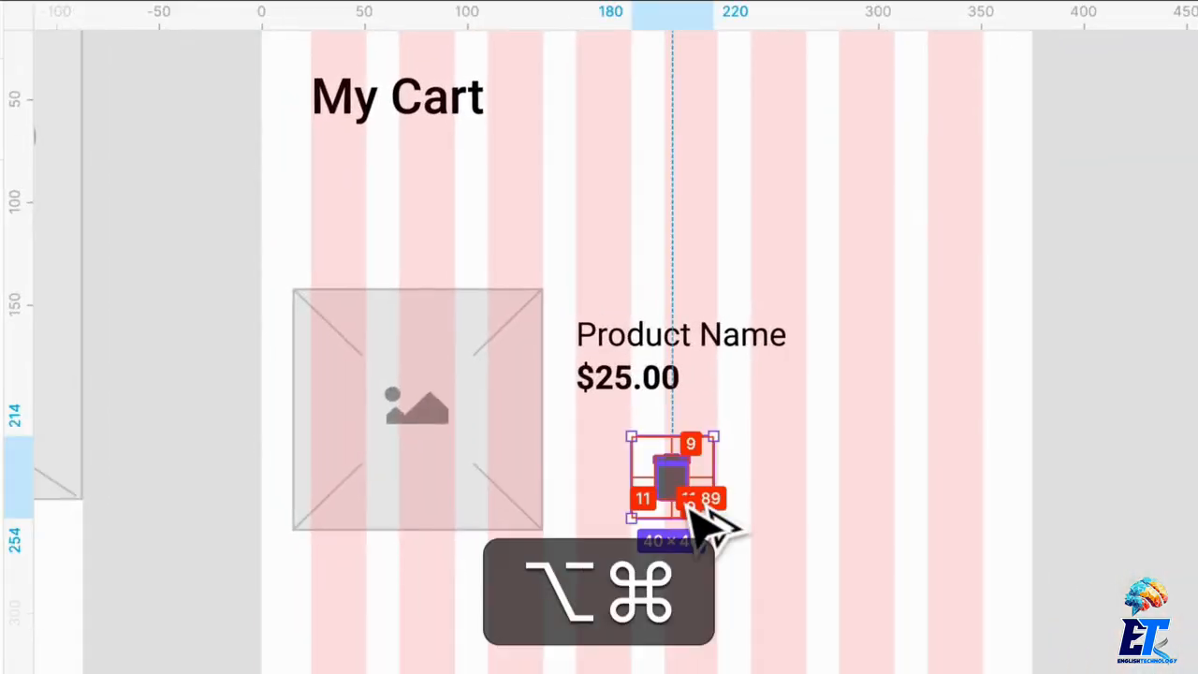
# Detach the trash can icon from its component and ungroup its surrounding frame.
pyautogui.press('alt+super+b')
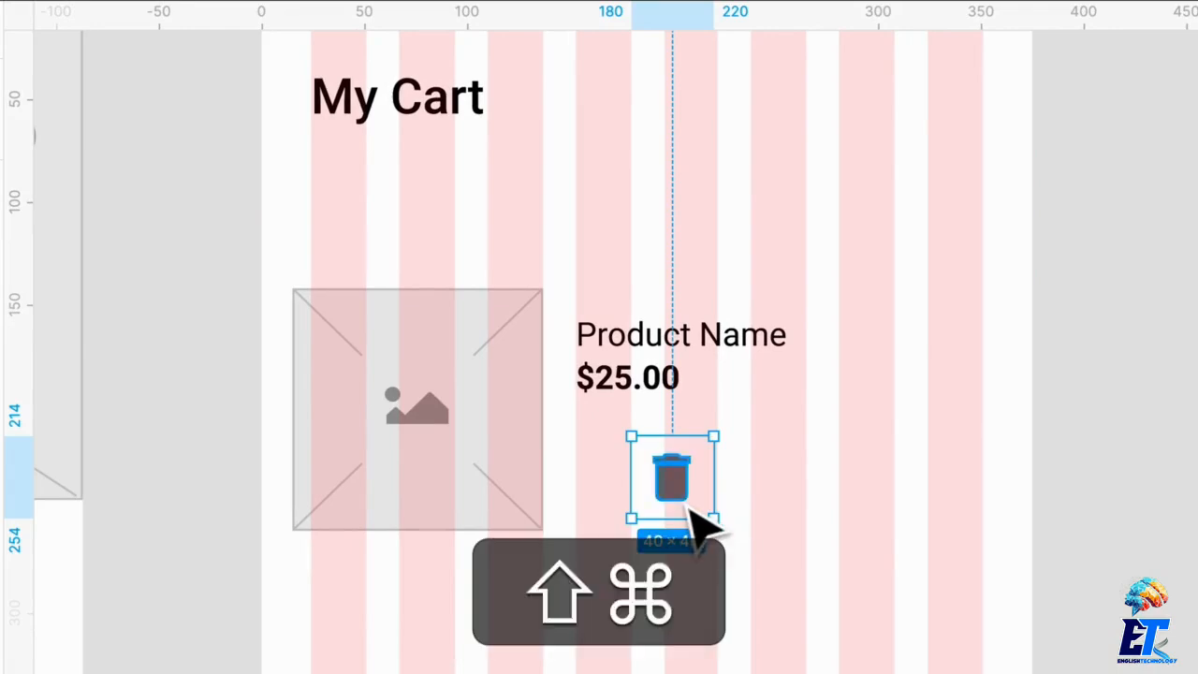
pyautogui.press('shift+super+g')
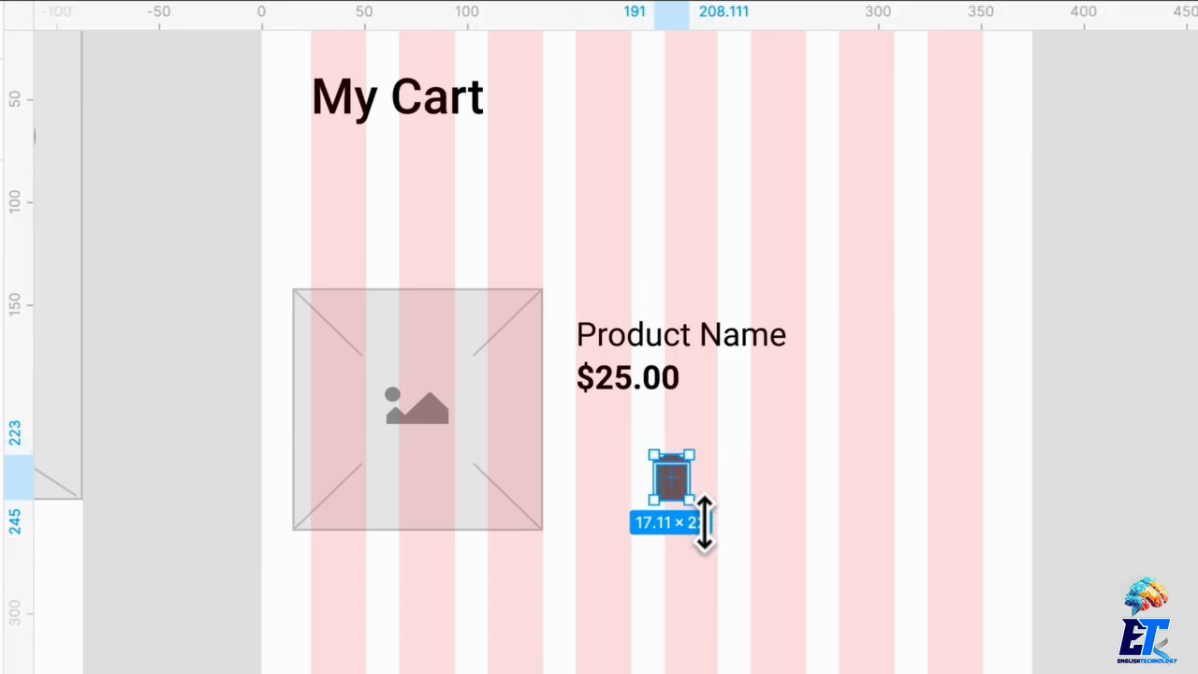
pyautogui.click(728, 509)
# Reselect the bare trash can shapes and move them left so the icon sits beneath the price.
pyautogui.moveTo(739, 546); pyautogui.dragTo(593, 449)
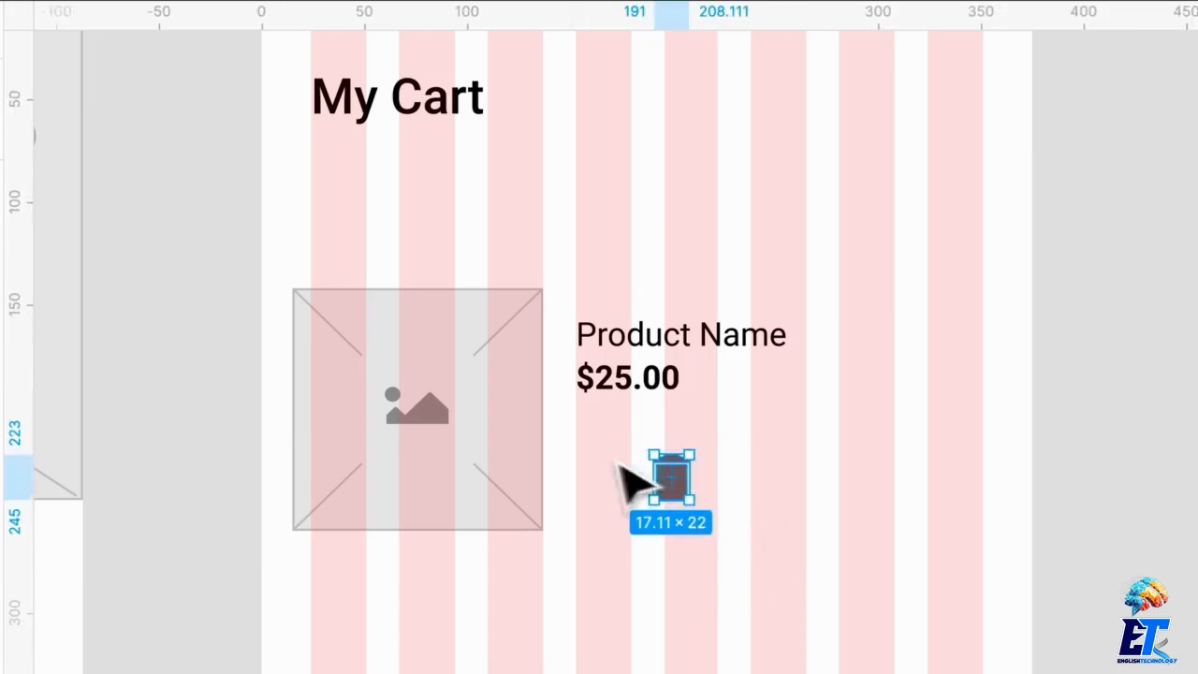
pyautogui.click(816, 554)
pyautogui.moveTo(676, 483); pyautogui.dragTo(625, 496)
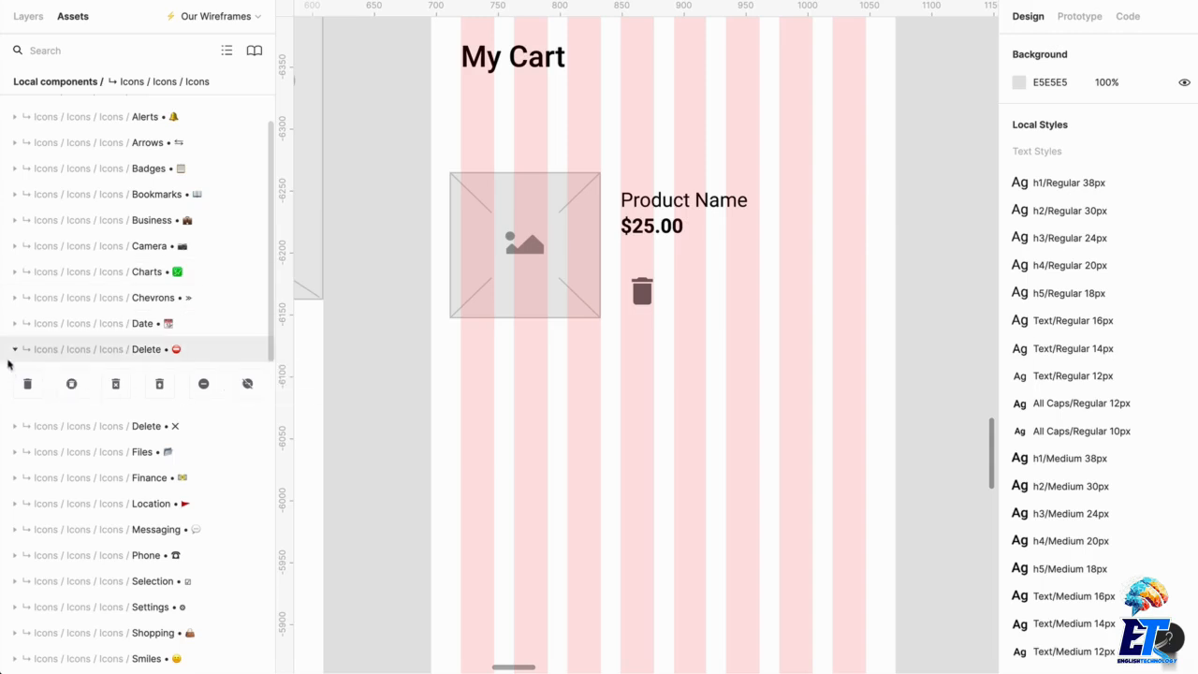
# Place the filled plus-circle icon from the local Add set beside the trash can at X 232, Y 217, then detach and ungroup it.
pyautogui.click(12, 350)
pyautogui.scroll(3, 88, 308)
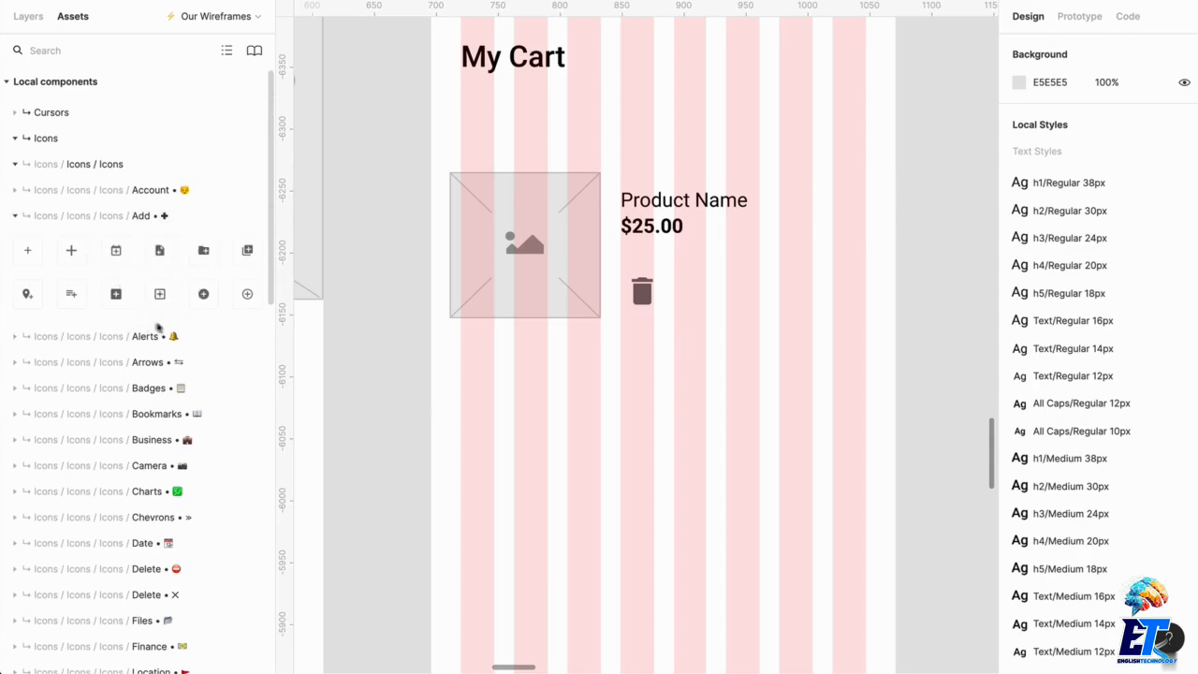
pyautogui.moveTo(206, 300); pyautogui.dragTo(759, 304)
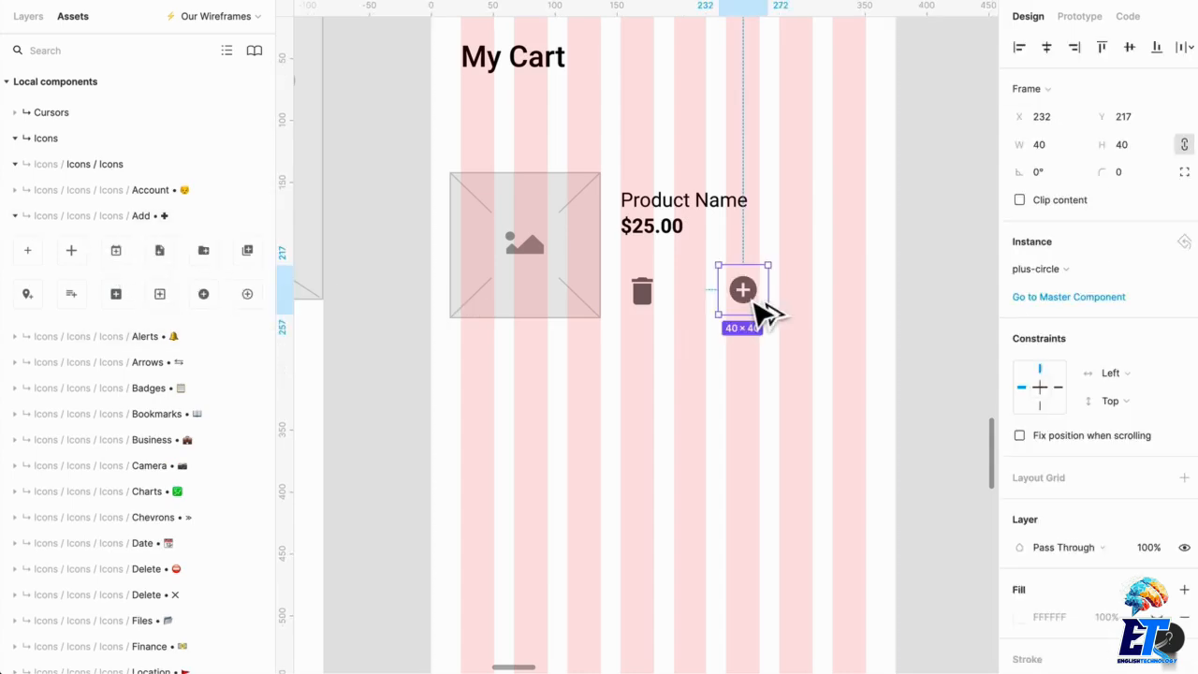
pyautogui.press('alt+super+b')
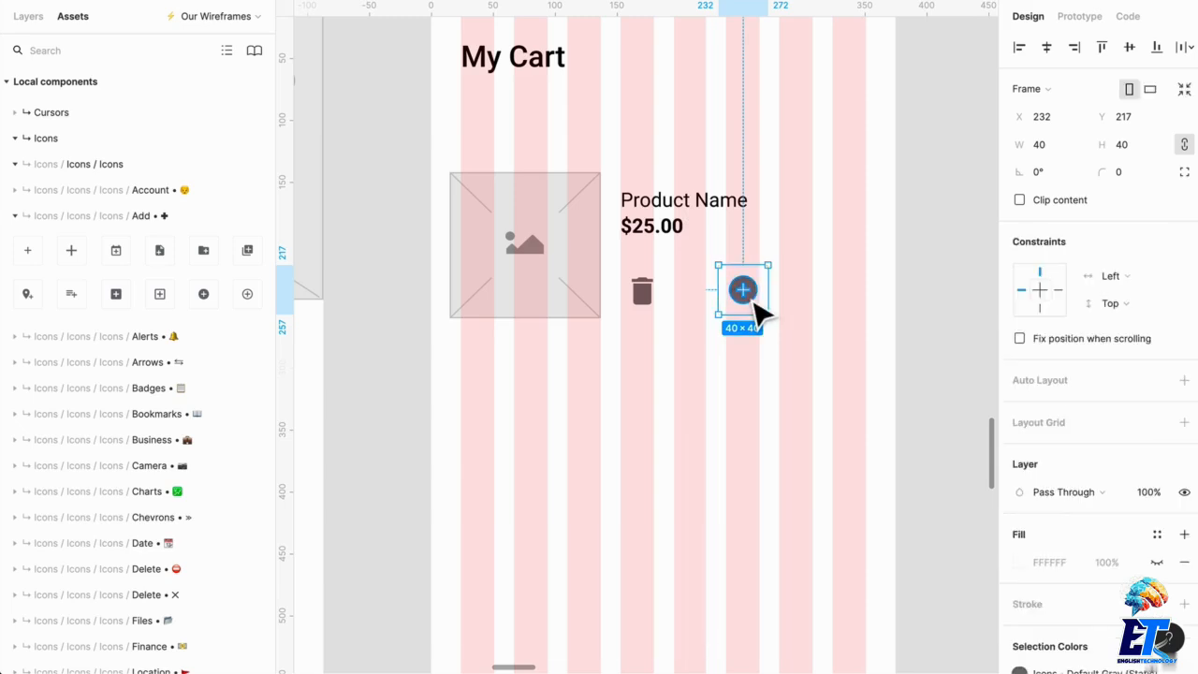
pyautogui.press('shift+super+g')
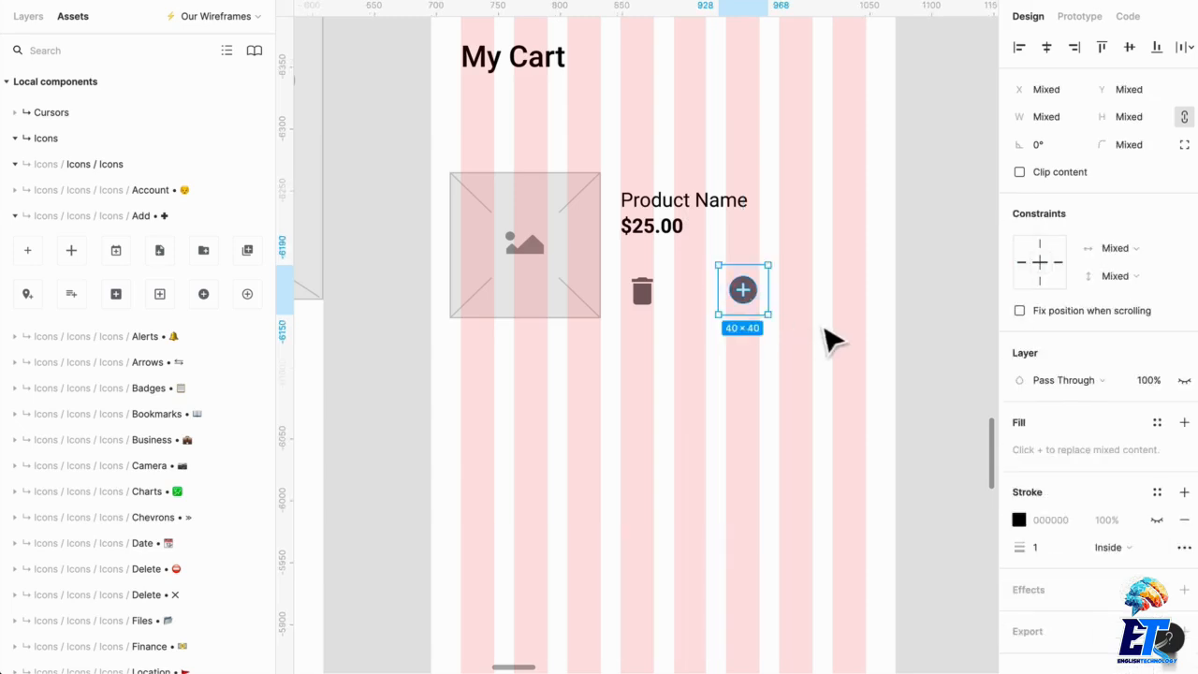
# Reselect the bare plus icon, shift it level with the trash can, and hide the layout grids.
pyautogui.click(828, 340)
pyautogui.moveTo(794, 348); pyautogui.dragTo(704, 213)
pyautogui.click(779, 293)
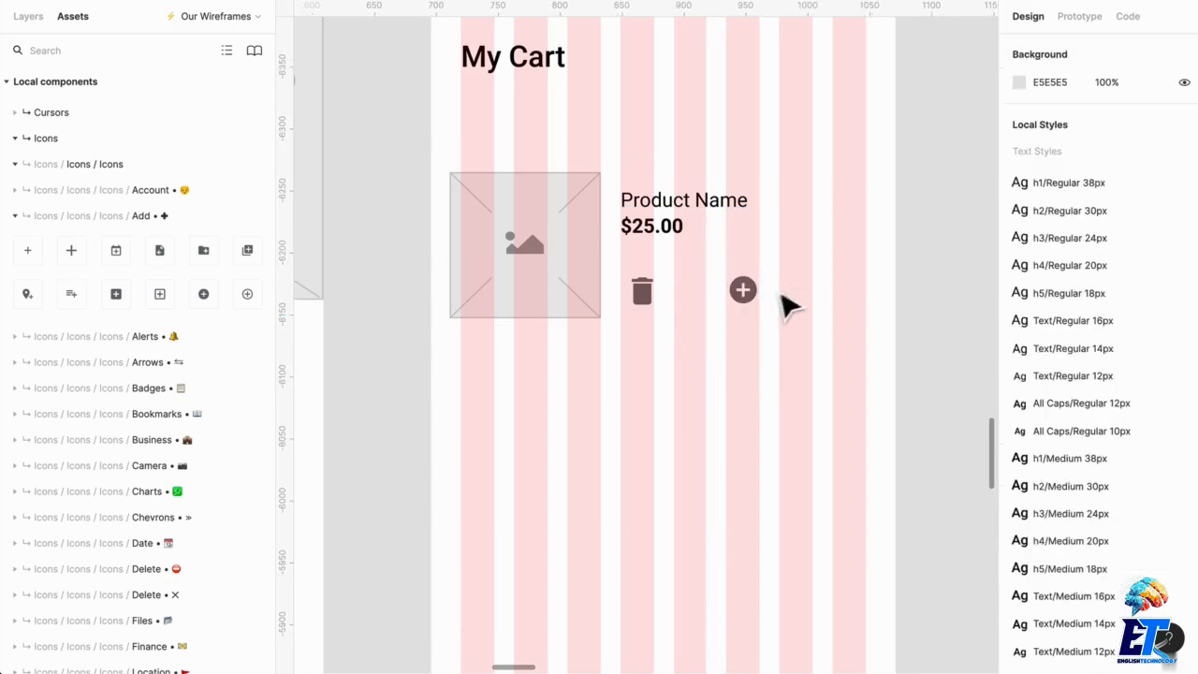
pyautogui.moveTo(753, 297)
pyautogui.mouseDown()
pyautogui.moveTo(733, 305)
pyautogui.moveTo(770, 305)
pyautogui.moveTo(759, 310)
pyautogui.mouseUp()
pyautogui.click(740, 345)
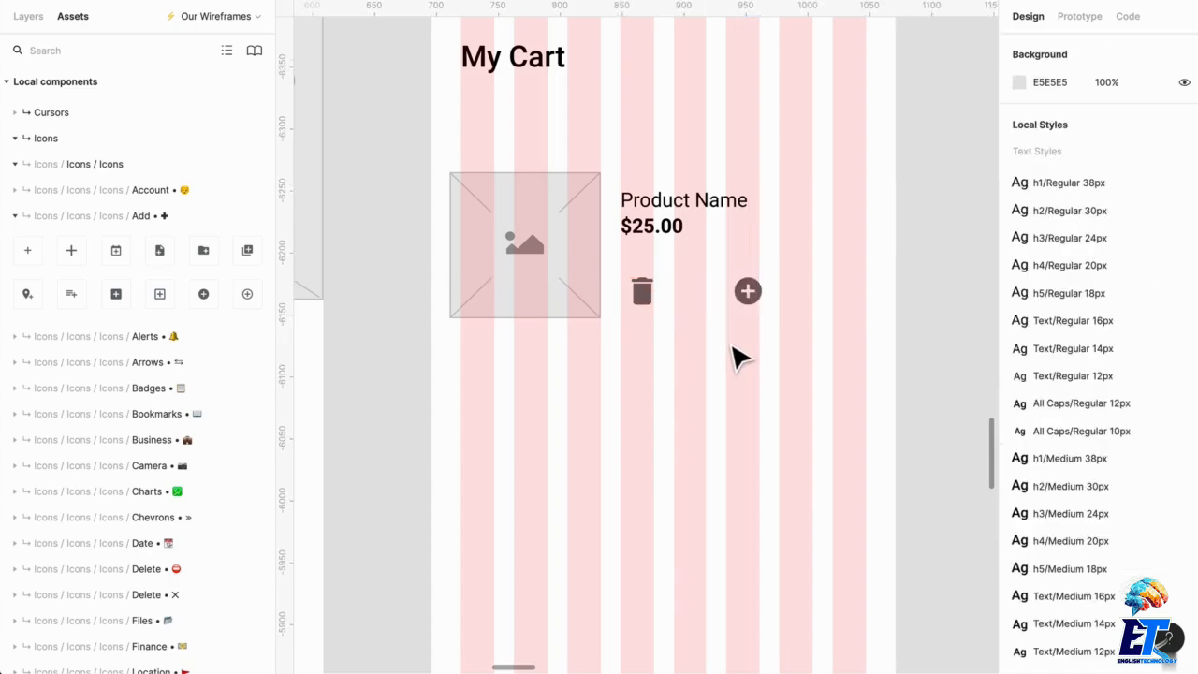
pyautogui.hotkey('ctrl', 'g')
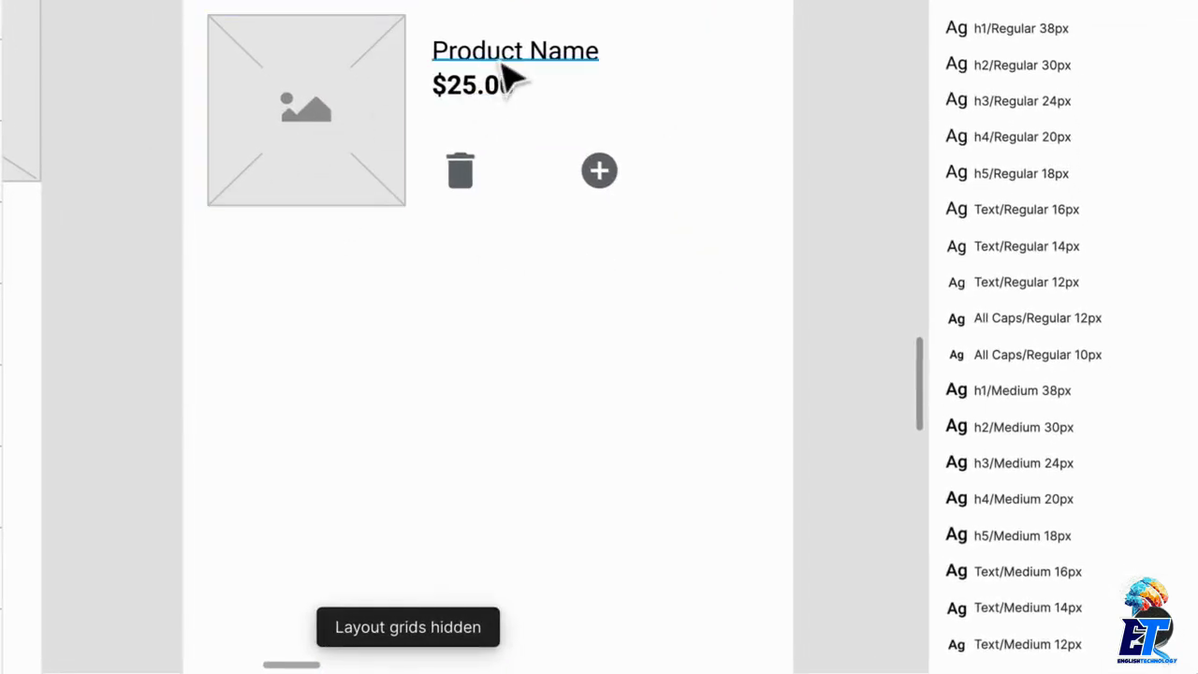
# Duplicate the Product Name text between the trash can and plus icons, center-align it, and change its text to "1".
pyautogui.moveTo(674, 207); pyautogui.dragTo(758, 326)
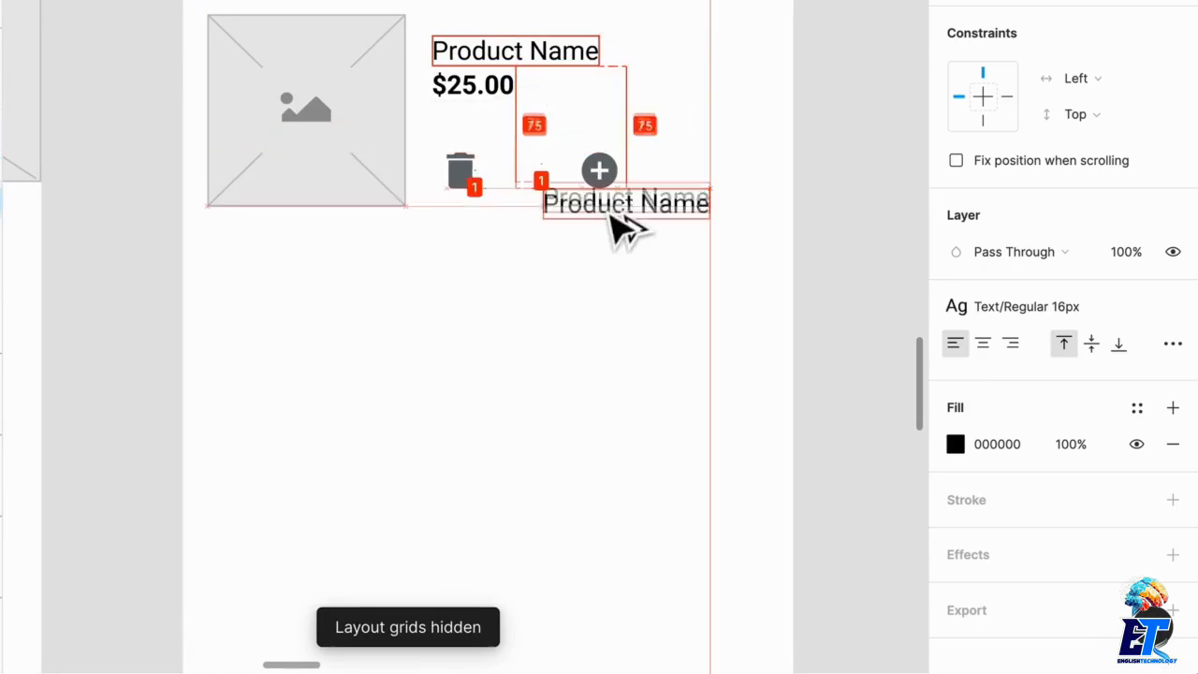
pyautogui.moveTo(625, 228); pyautogui.dragTo(535, 200)
pyautogui.click(983, 343)
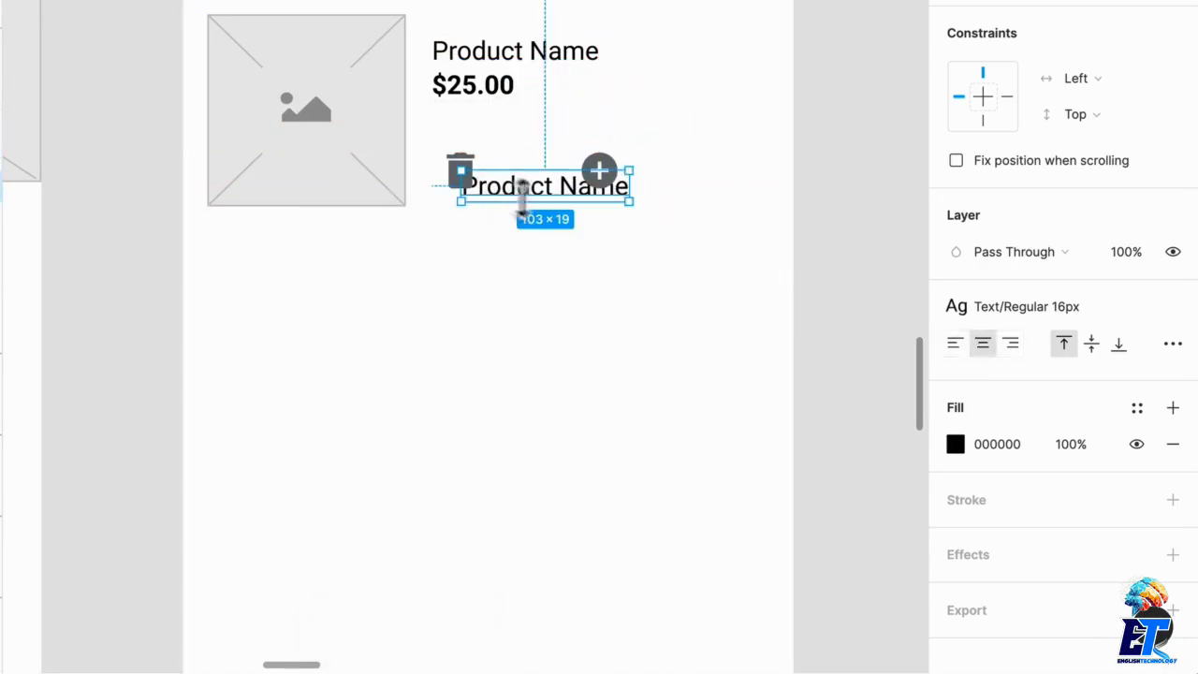
pyautogui.press('Return')
pyautogui.write('1')
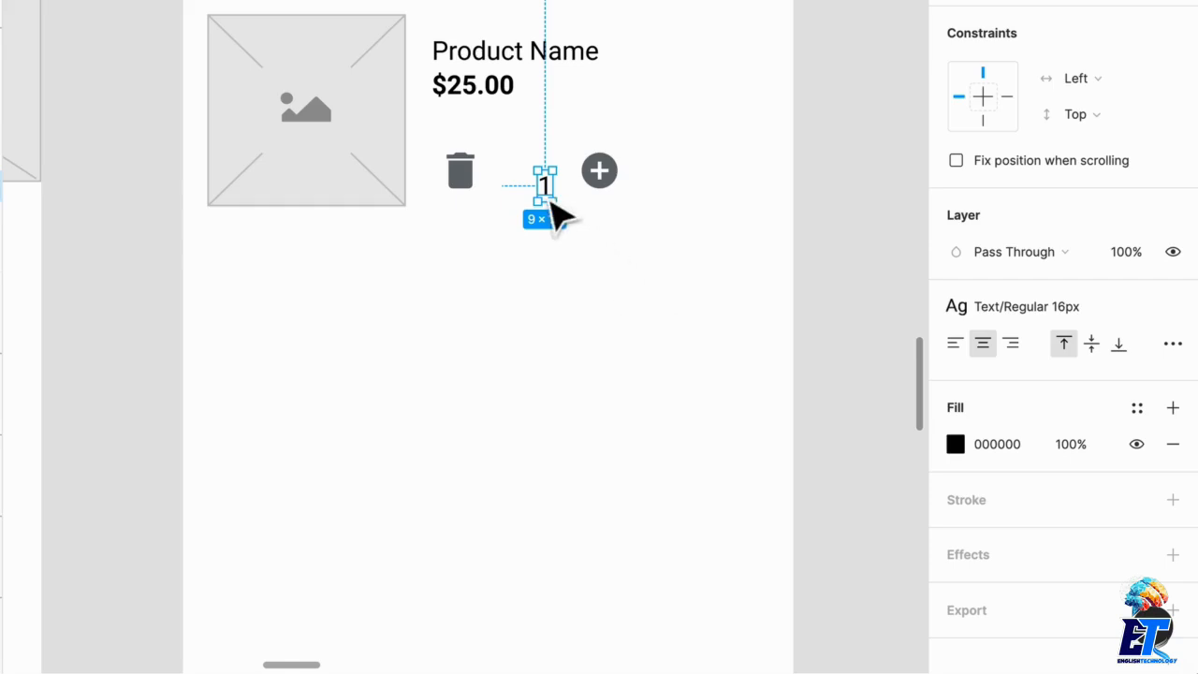
# Move the quantity number up between the two icons and bring the plus icon closer, forming one row.
pyautogui.moveTo(551, 202); pyautogui.dragTo(531, 189)
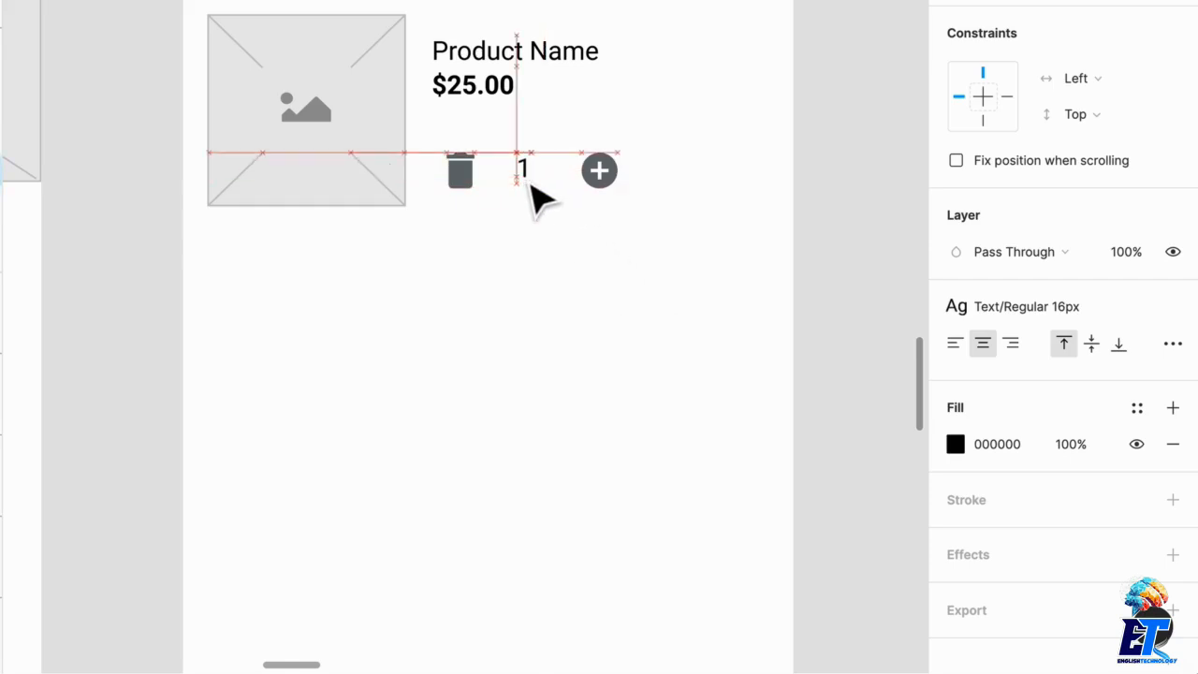
pyautogui.moveTo(604, 177)
pyautogui.mouseDown()
pyautogui.moveTo(586, 183)
pyautogui.moveTo(602, 180)
pyautogui.mouseUp()
pyautogui.moveTo(635, 230); pyautogui.dragTo(478, 163)
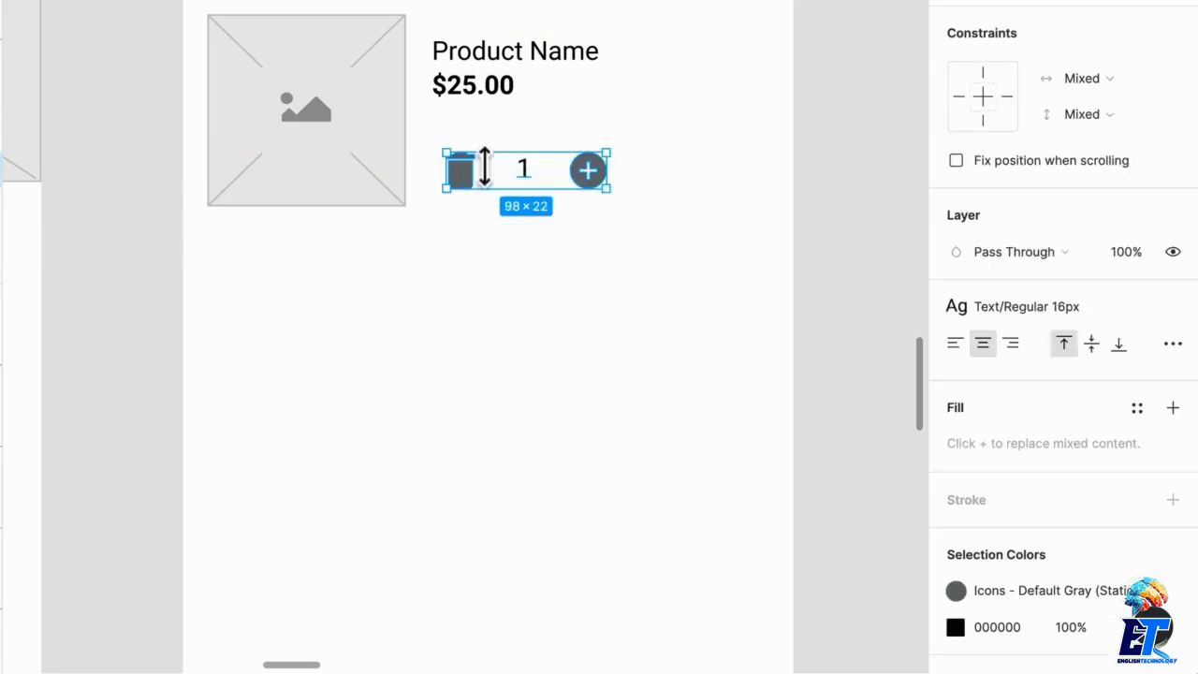
# Scale the trash can icon down proportionally to about 15 × 19, matching the quantity number's height.
pyautogui.scroll(5, 533, 192)
pyautogui.click(489, 254)
pyautogui.click(393, 186)
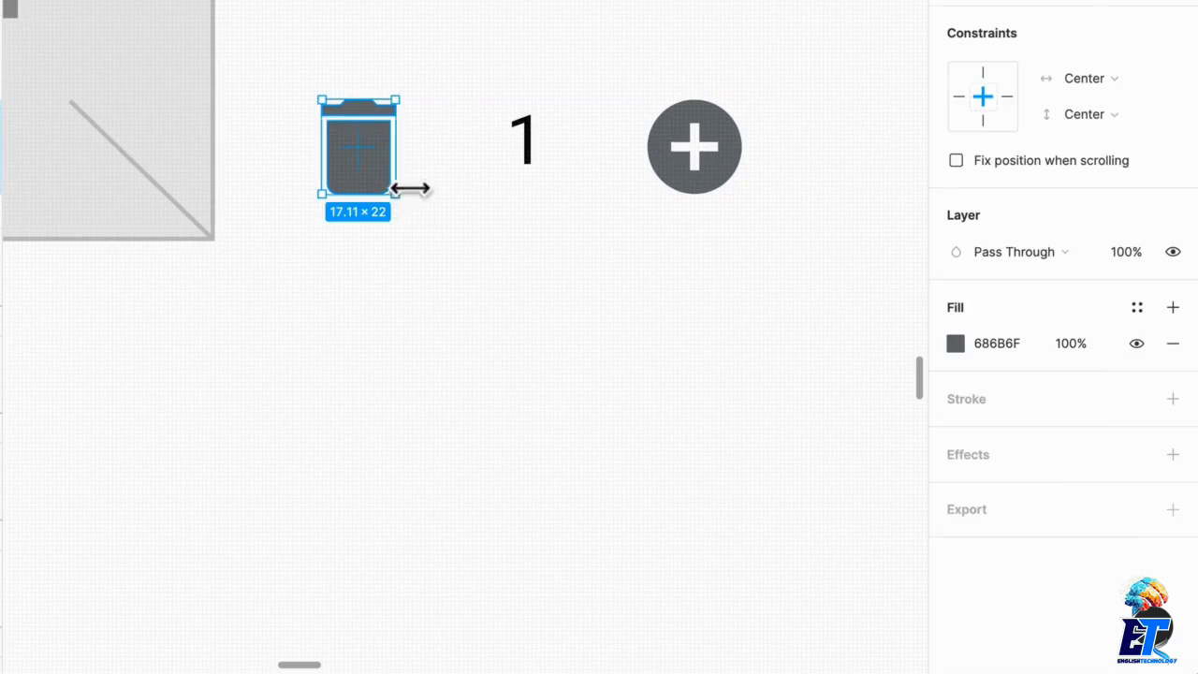
pyautogui.moveTo(409, 197); pyautogui.dragTo(410, 201)
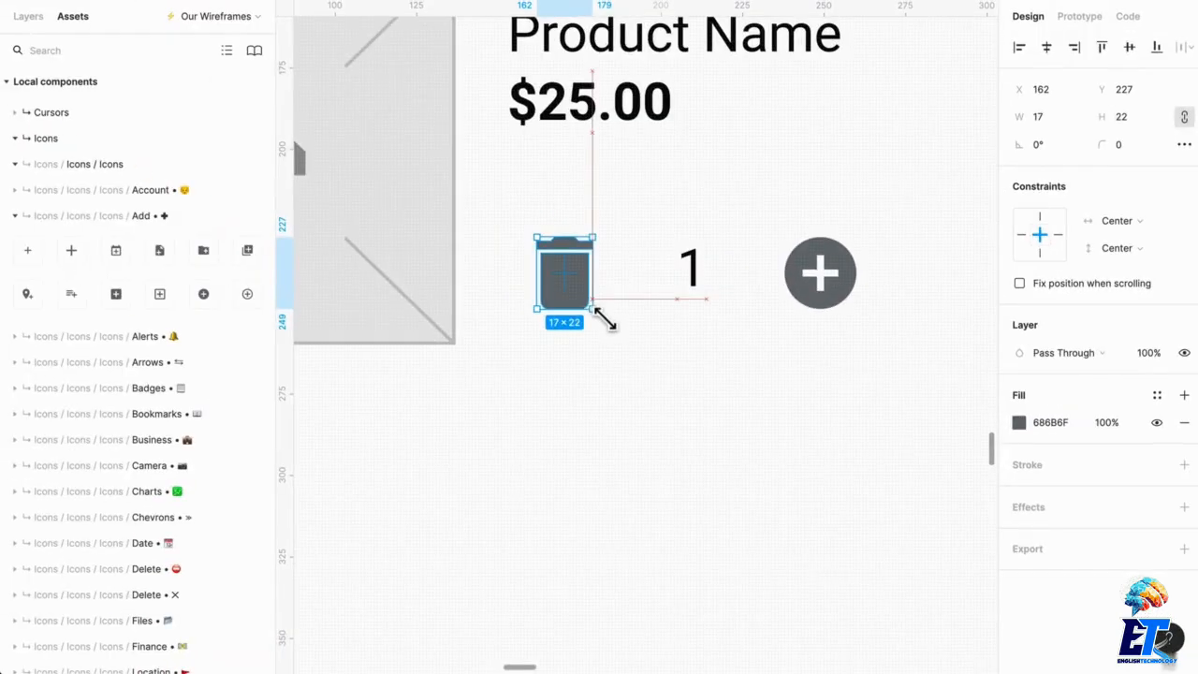
pyautogui.click(742, 351)
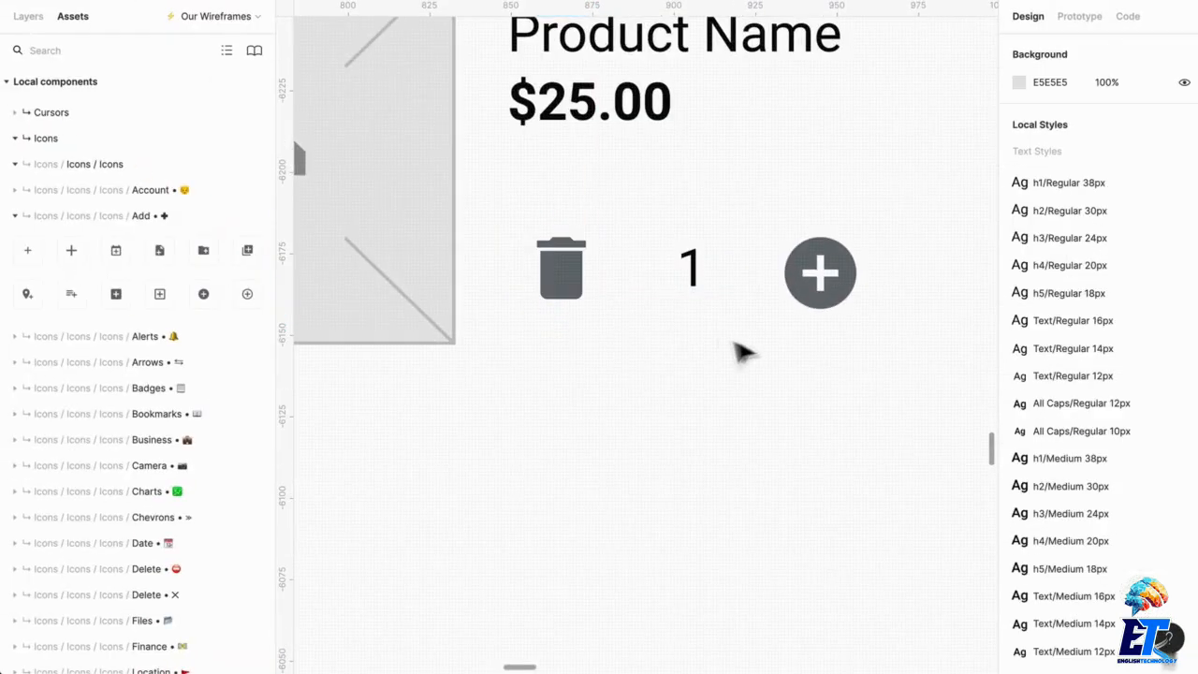
# Scale the plus-circle icon down proportionally to 19 × 19.
pyautogui.scroll(-2, 781, 358)
pyautogui.click(822, 302)
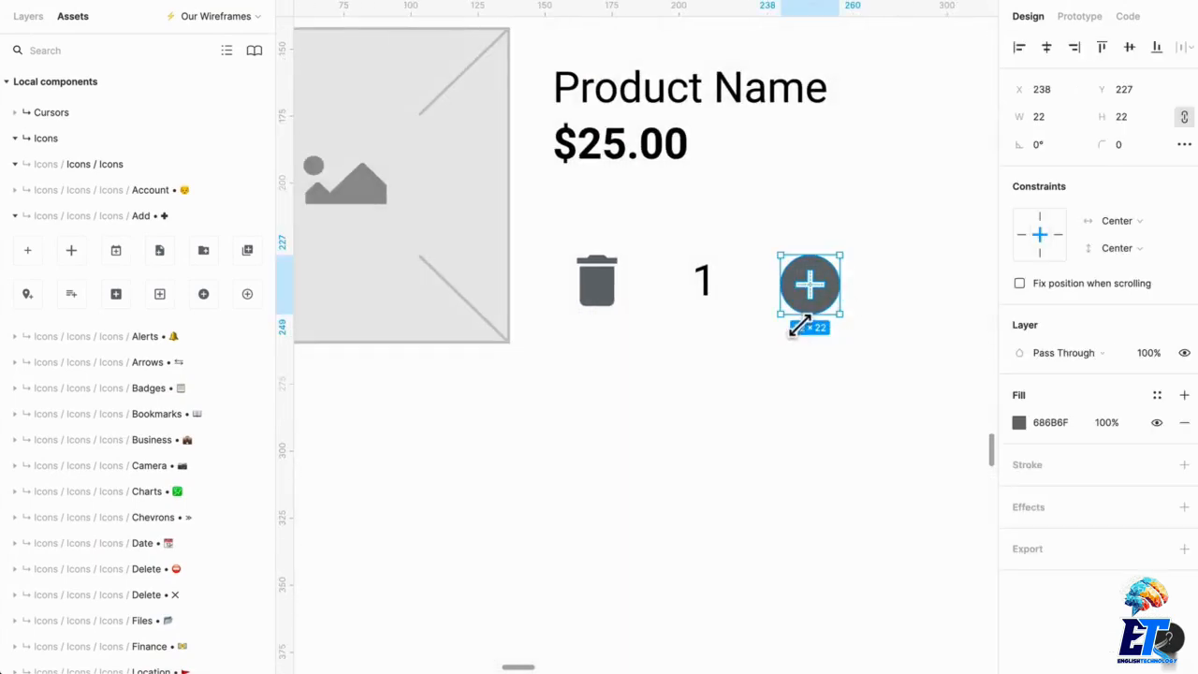
pyautogui.moveTo(800, 324); pyautogui.dragTo(802, 323)
pyautogui.click(913, 374)
pyautogui.scroll(-2, 814, 328)
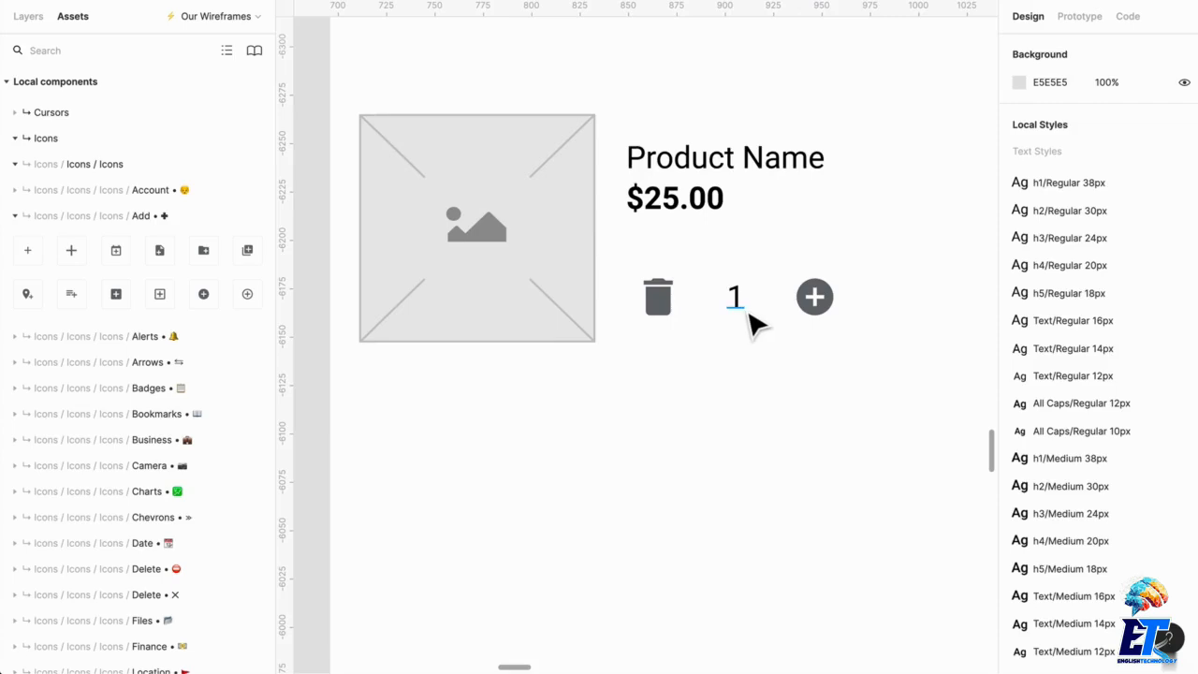
# Apply the Text/Bold 16px style to the quantity number.
pyautogui.click(736, 298)
pyautogui.click(979, 344)
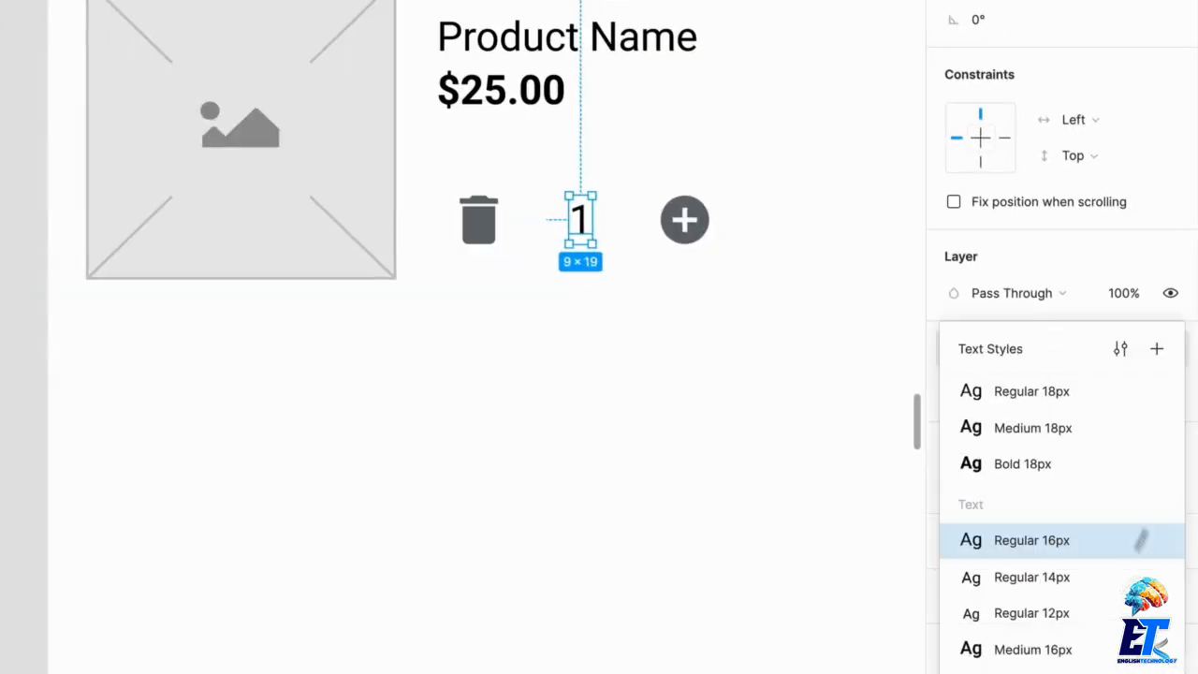
pyautogui.scroll(-3, 1081, 599)
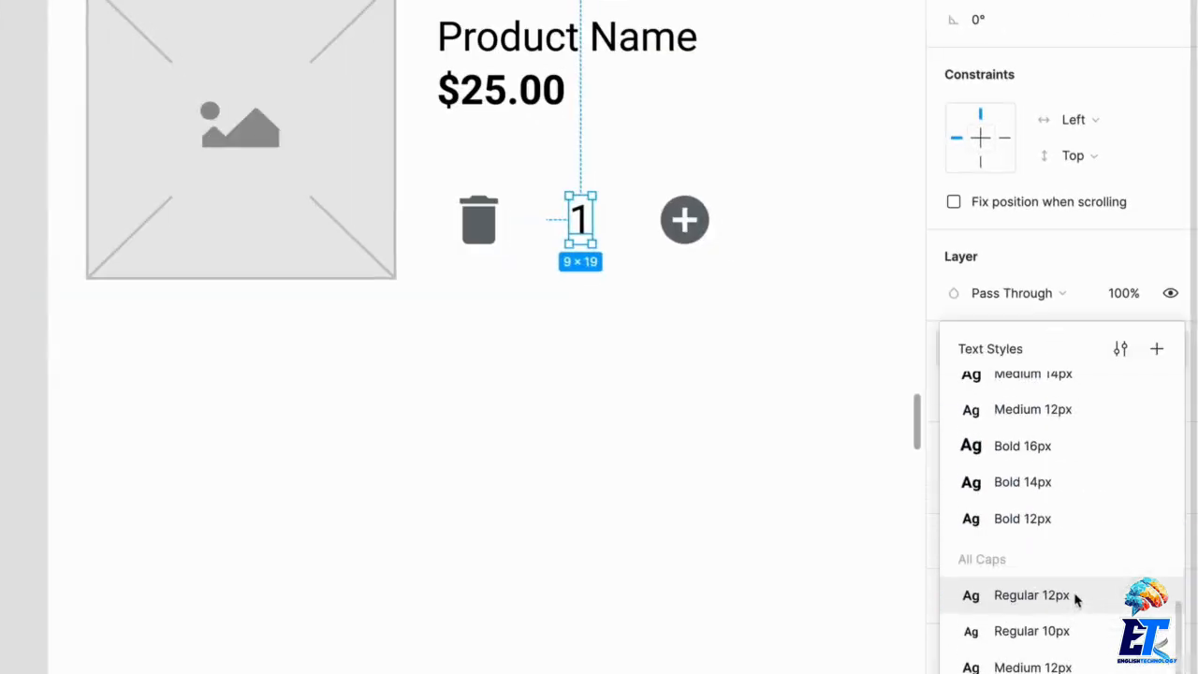
pyautogui.click(1064, 447)
pyautogui.click(663, 402)
pyautogui.scroll(-3, 664, 402)
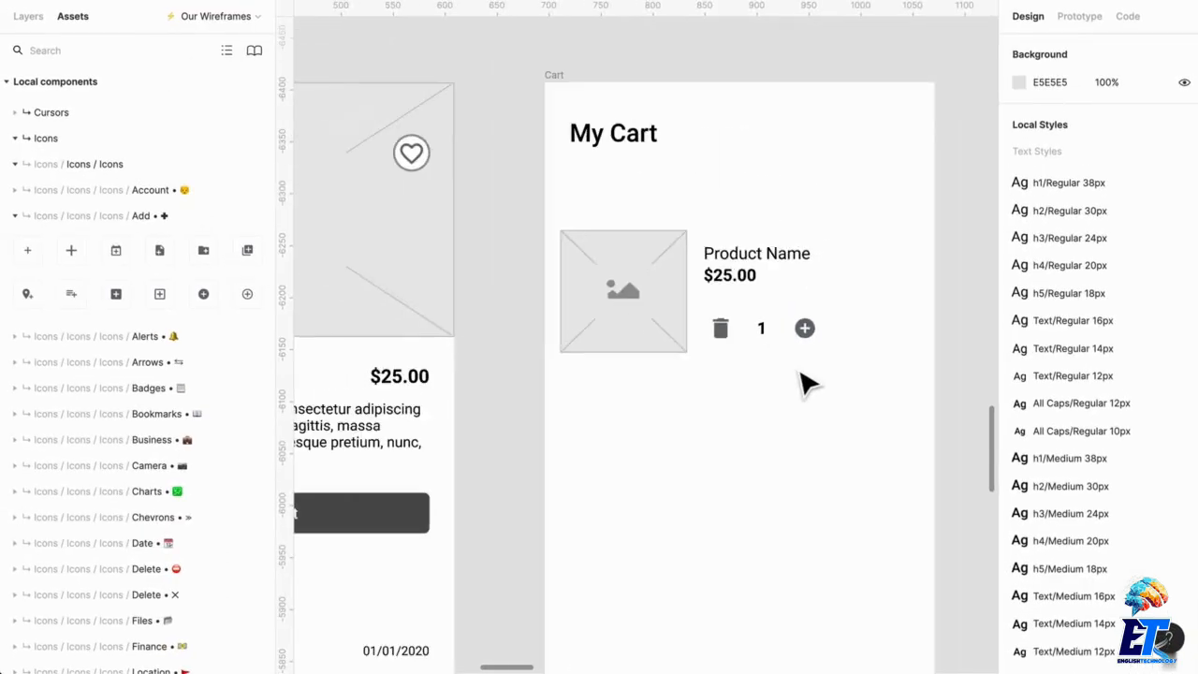
# Tighten the quantity row by moving the number to X 196 and the plus icon to X 227.
pyautogui.scroll(3, 803, 381)
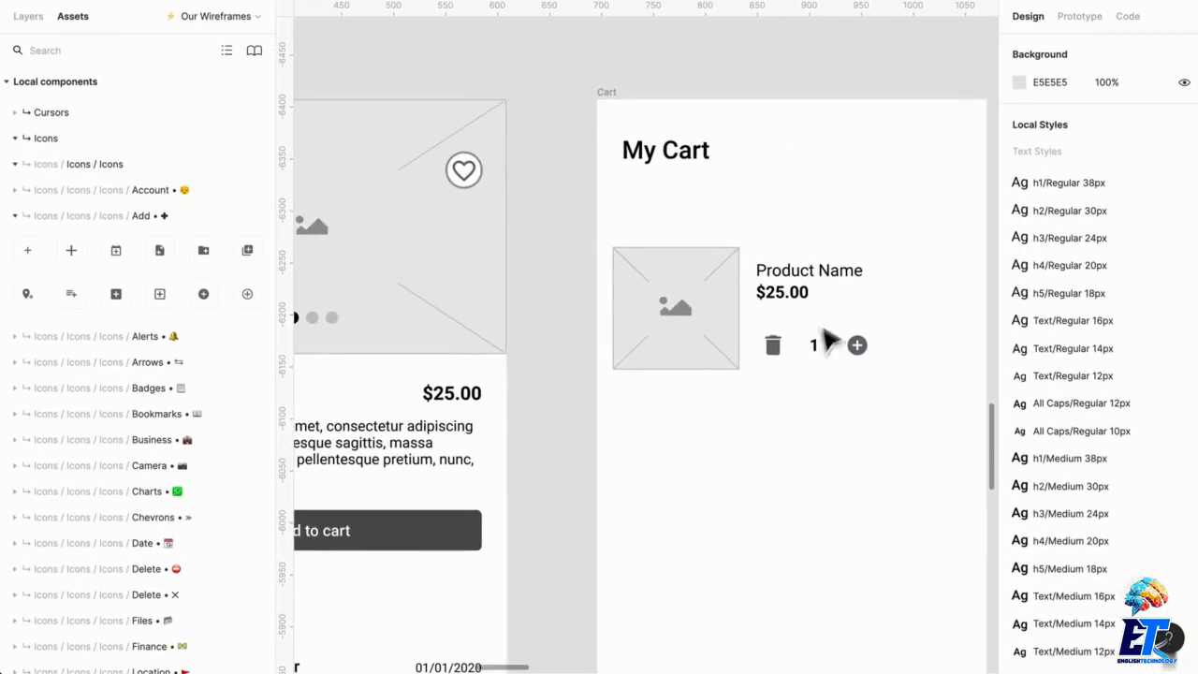
pyautogui.click(801, 365)
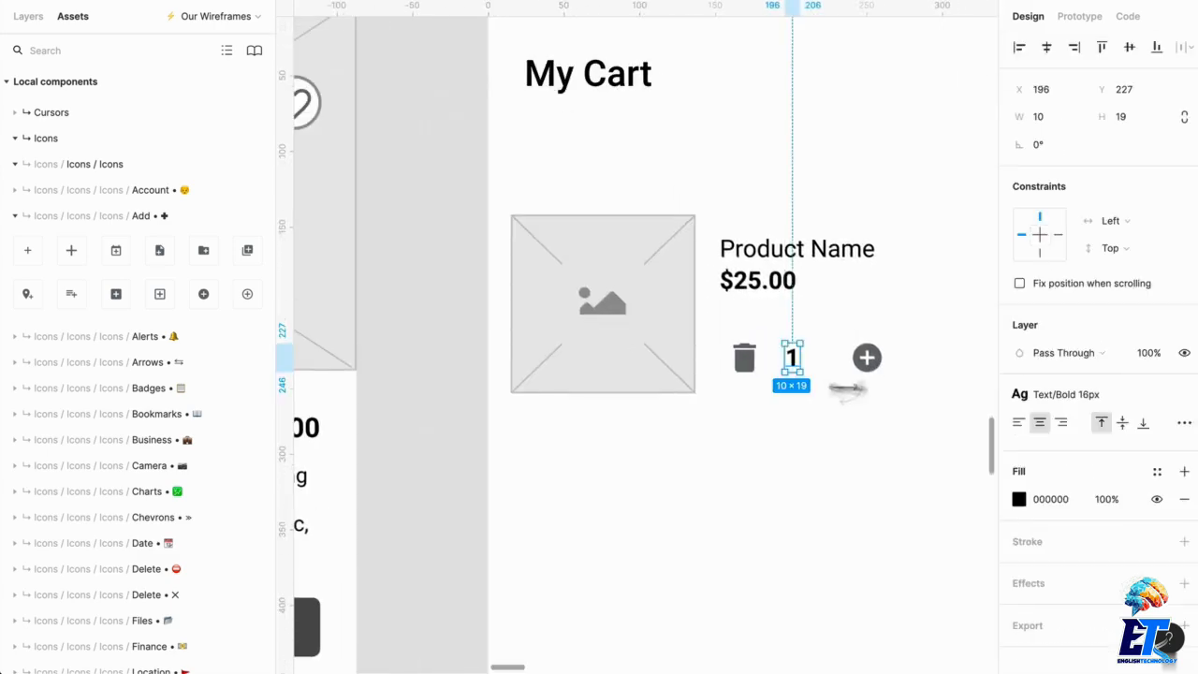
pyautogui.press('Escape')
pyautogui.moveTo(868, 361); pyautogui.dragTo(846, 367)
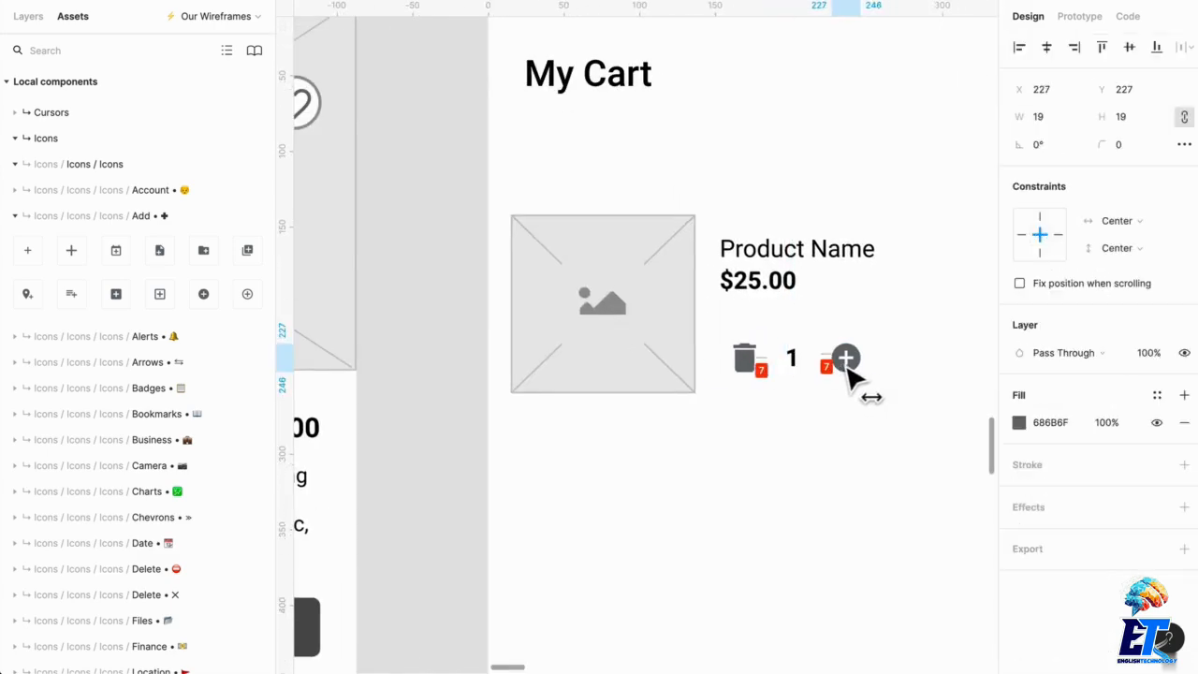
# Align the quantity row with the text's left edge closer beneath the price, and shift the product details down beside the image.
pyautogui.moveTo(899, 415); pyautogui.dragTo(754, 350)
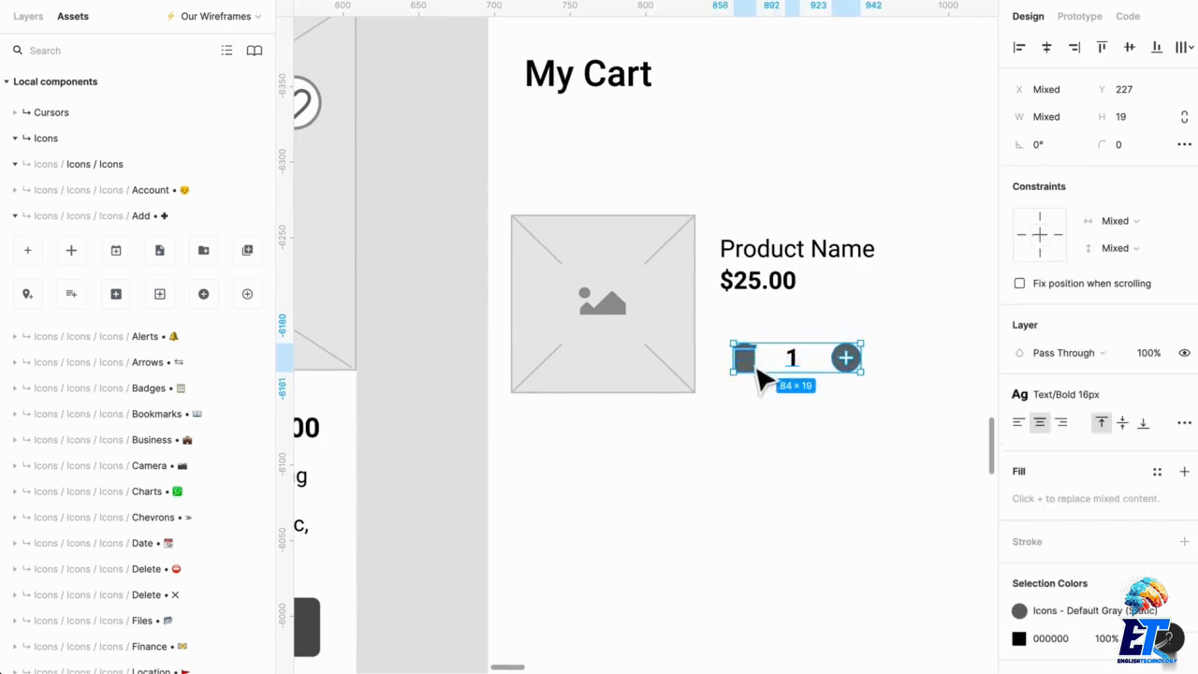
pyautogui.moveTo(760, 376); pyautogui.dragTo(742, 355)
pyautogui.moveTo(886, 408); pyautogui.dragTo(763, 278)
pyautogui.click(877, 489)
pyautogui.scroll(-3, 870, 487)
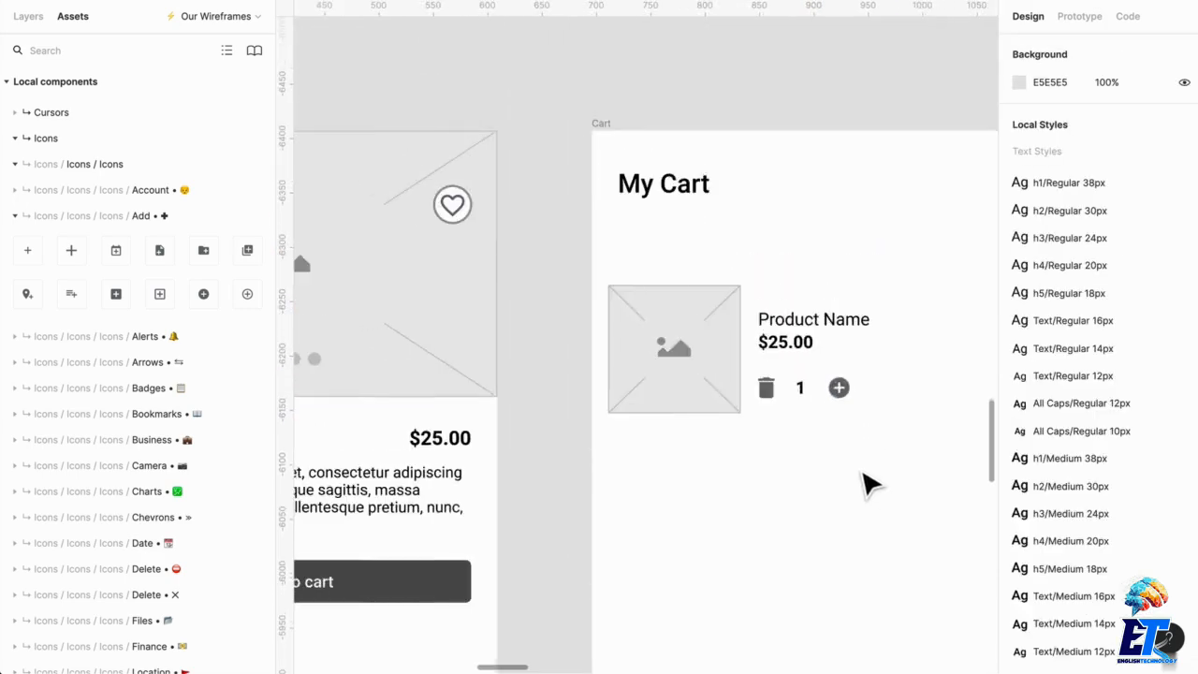
# Duplicate the whole product row directly beneath the first one.
pyautogui.hscroll(2, 863, 472)
pyautogui.moveTo(829, 488); pyautogui.dragTo(578, 301)
pyautogui.moveTo(608, 375); pyautogui.dragTo(620, 497)
pyautogui.click(812, 520)
pyautogui.scroll(-2, 821, 534)
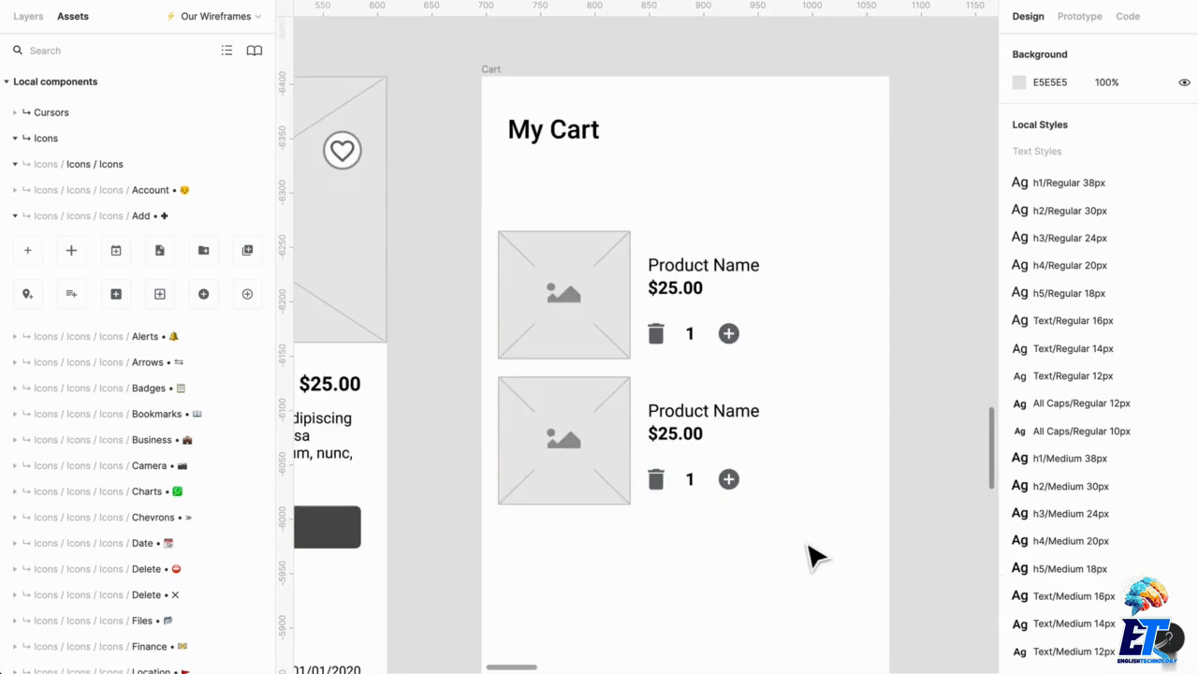
# Place the minus-circle icon from the local Delete icon set near the second product's quantity row.
pyautogui.scroll(3, 732, 506)
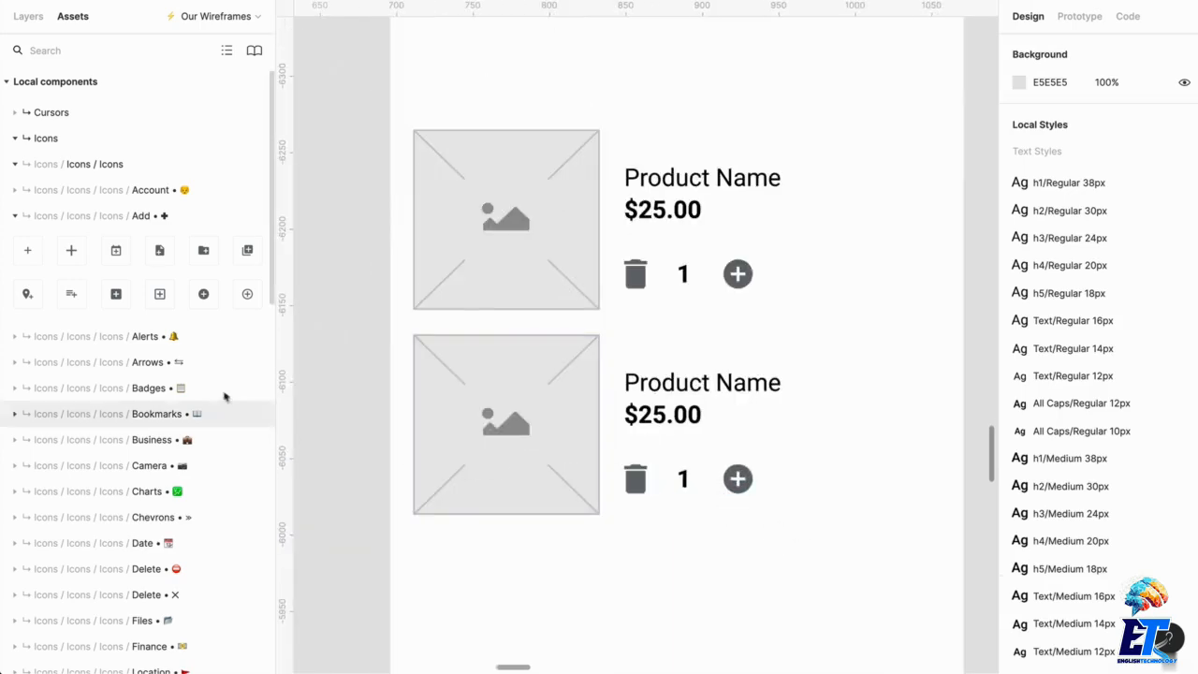
pyautogui.scroll(-2, 173, 456)
pyautogui.scroll(-3, 123, 501)
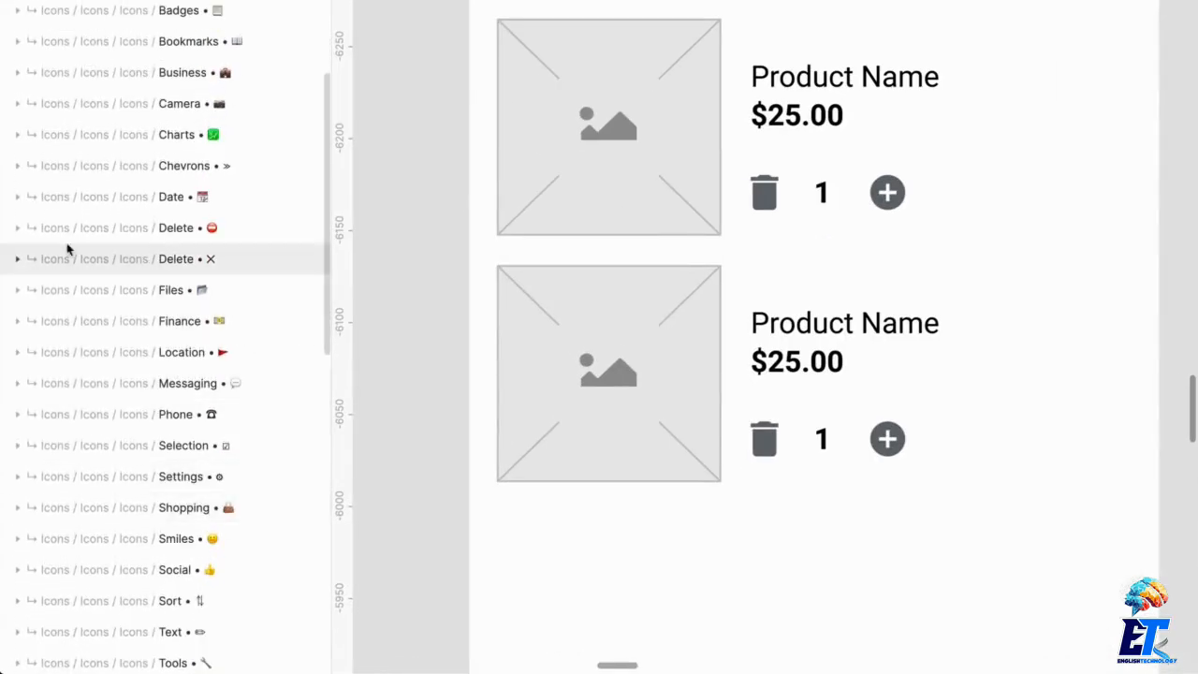
pyautogui.click(19, 229)
pyautogui.moveTo(245, 270); pyautogui.dragTo(873, 525)
# Delete the second product's trash can icon and change its quantity to "2".
pyautogui.click(773, 457)
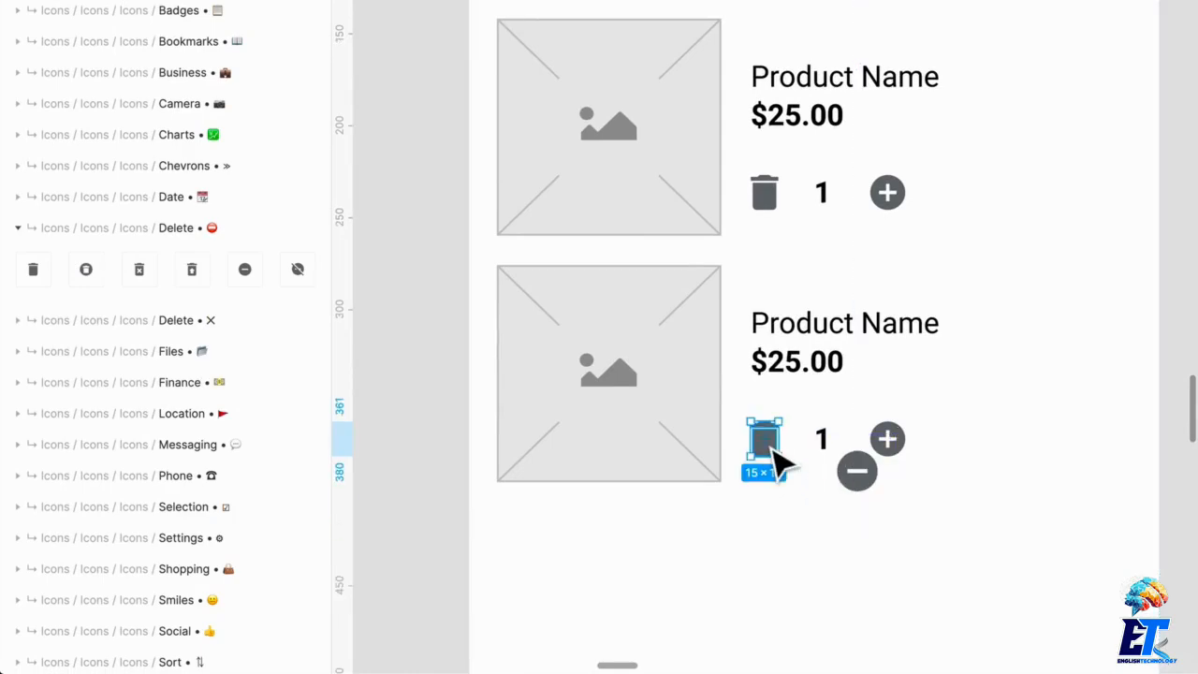
pyautogui.press('Delete')
pyautogui.click(826, 455)
pyautogui.doubleClick(815, 438)
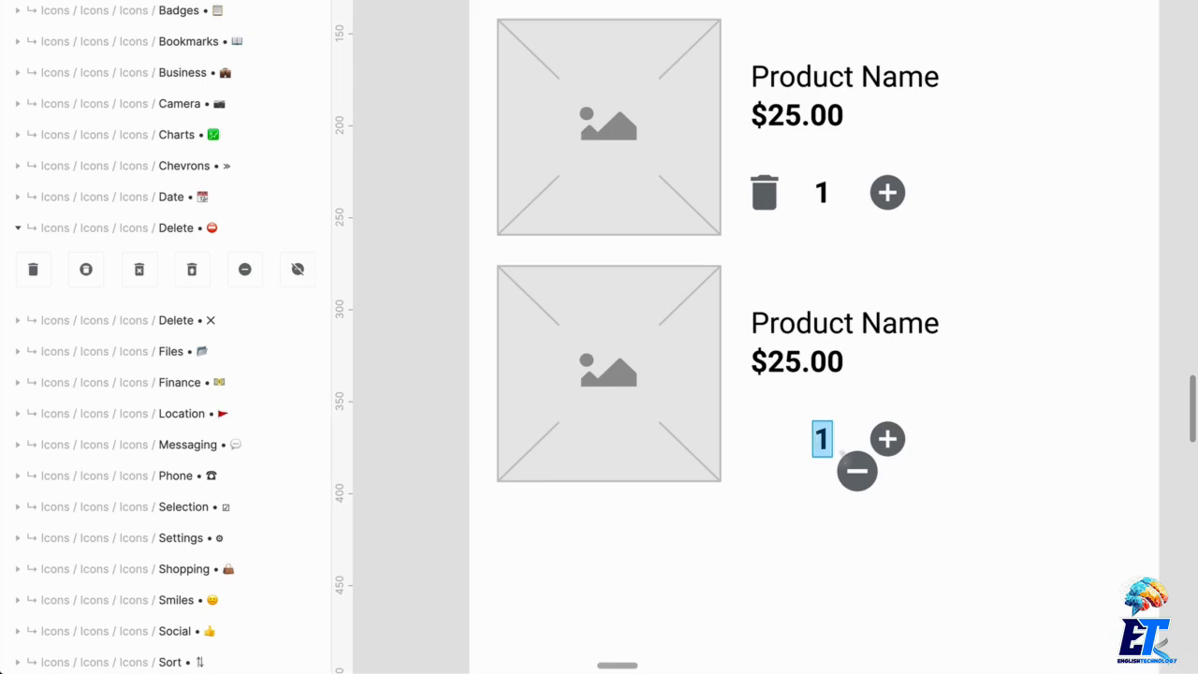
pyautogui.write('2')
pyautogui.click(884, 502)
# Move the minus icon into the trash can's former place, scale it to match the plus icon, and center the 2 between them.
pyautogui.moveTo(873, 530); pyautogui.dragTo(797, 479)
pyautogui.click(851, 570)
pyautogui.keyDown('ctrl'); pyautogui.scroll(5, 797, 480); pyautogui.keyUp('ctrl')
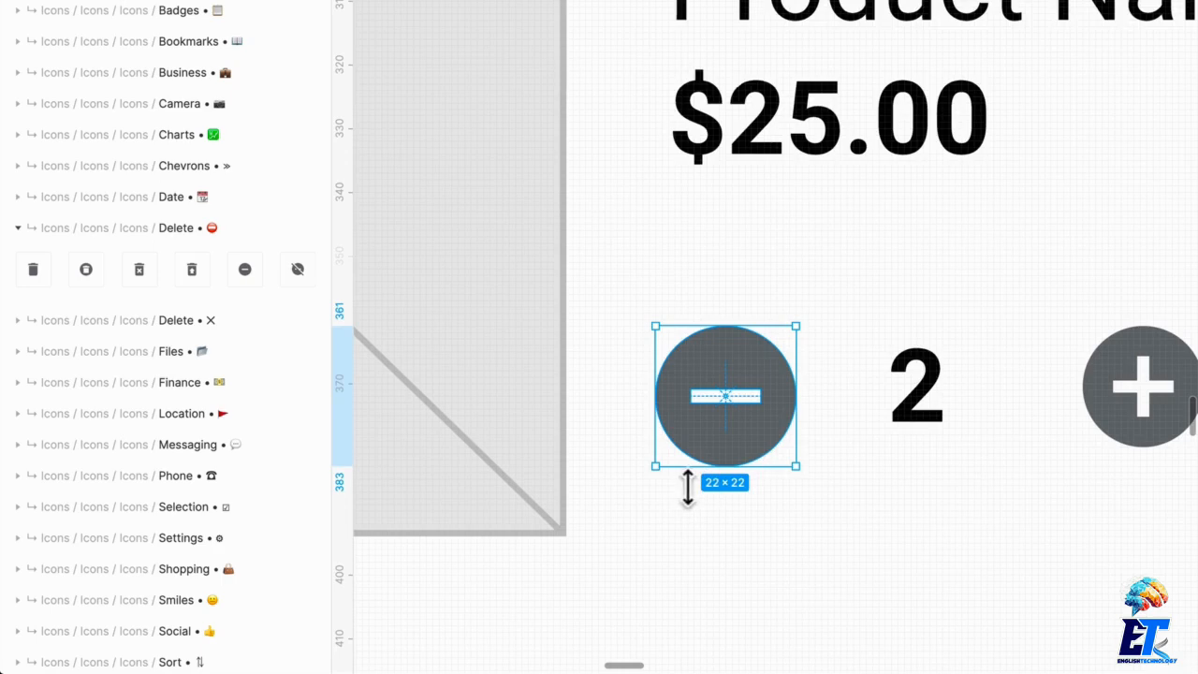
pyautogui.moveTo(687, 482); pyautogui.dragTo(710, 465)
pyautogui.click(864, 484)
pyautogui.keyDown('ctrl'); pyautogui.scroll(-5, 884, 524); pyautogui.keyUp('ctrl')
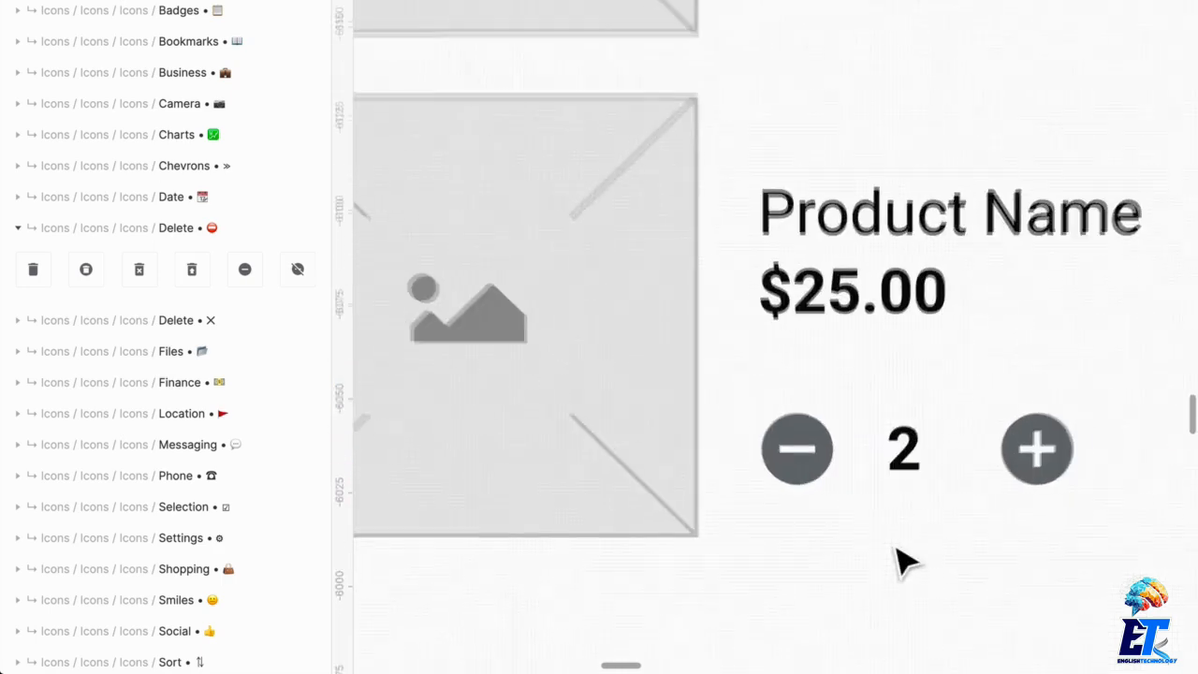
pyautogui.moveTo(913, 472); pyautogui.dragTo(928, 475)
pyautogui.keyDown('ctrl'); pyautogui.scroll(-5, 989, 577); pyautogui.keyUp('ctrl')
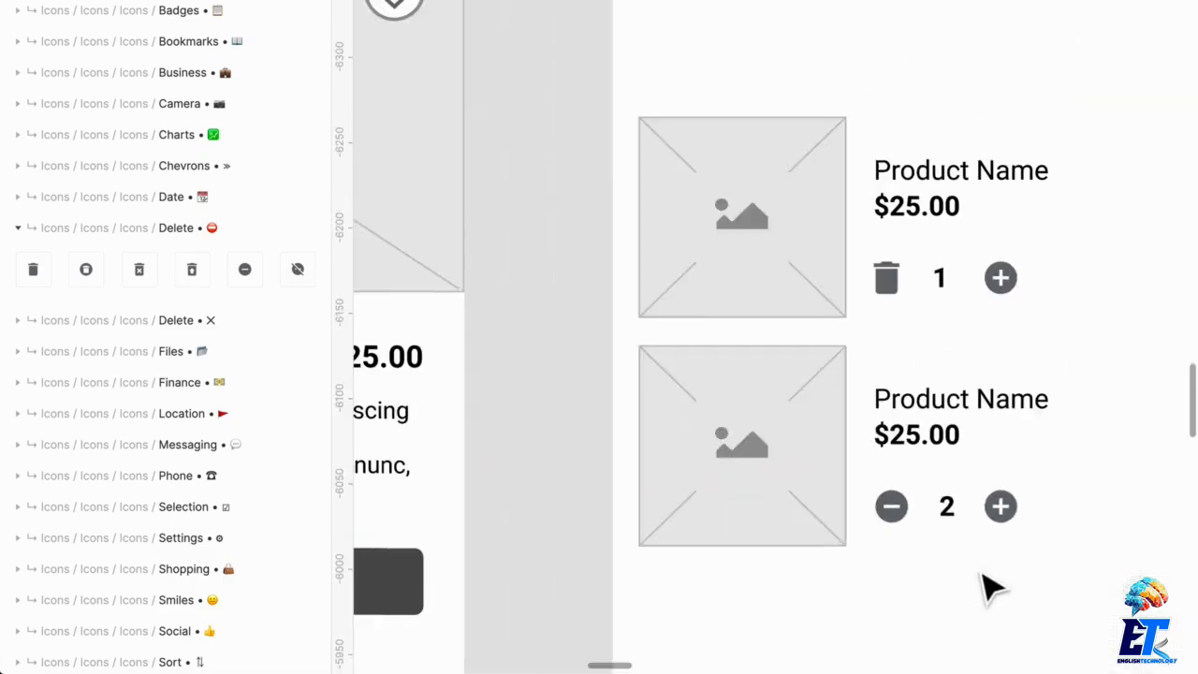
# Select both product rows and move them up beneath the My Cart heading, to X 24 and Y 97.
pyautogui.hscroll(2, 984, 583)
pyautogui.keyDown('ctrl'); pyautogui.scroll(-3, 1030, 598); pyautogui.keyUp('ctrl')
pyautogui.scroll(-2, 1033, 593)
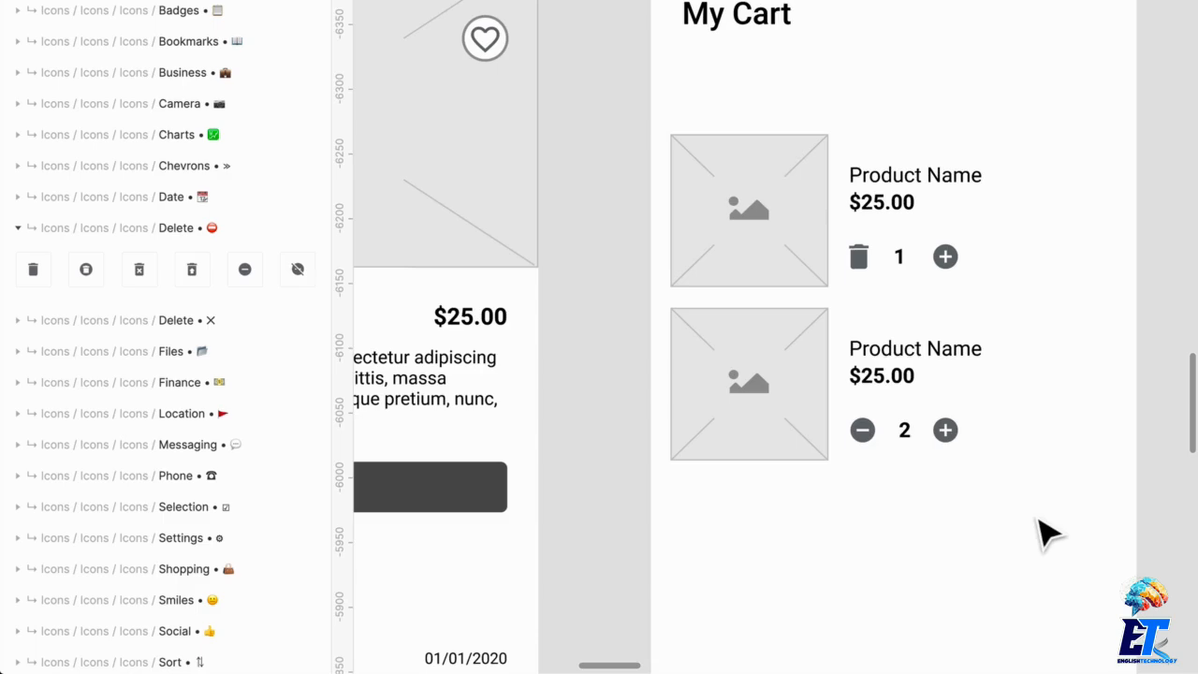
pyautogui.moveTo(1060, 477); pyautogui.dragTo(684, 141)
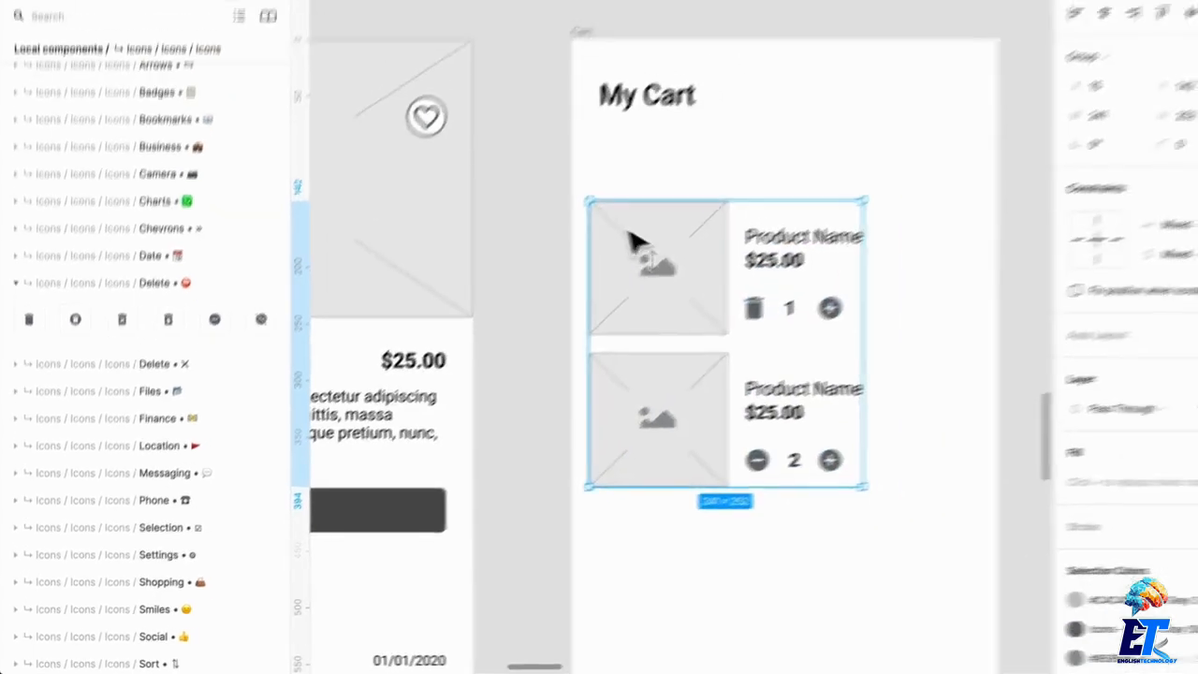
pyautogui.moveTo(633, 241); pyautogui.dragTo(642, 203)
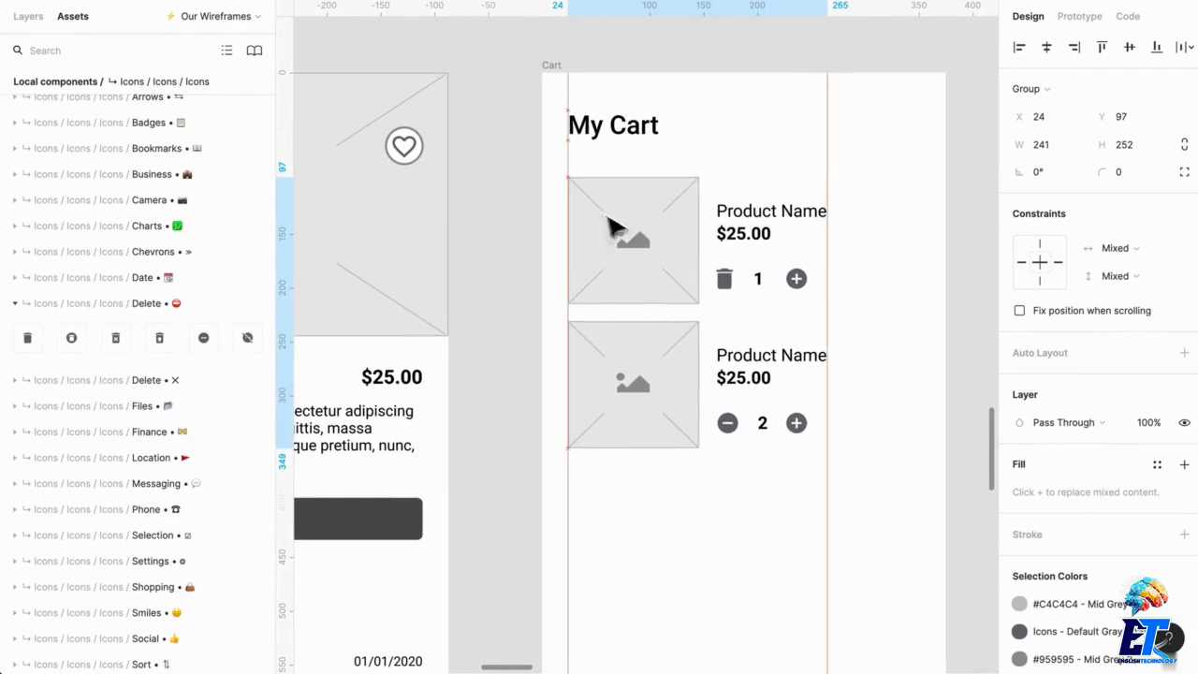
pyautogui.click(850, 362)
# Duplicate the Product Page's product name heading and description paragraph into the Cart frame, below the second product.
pyautogui.scroll(-1, 847, 375)
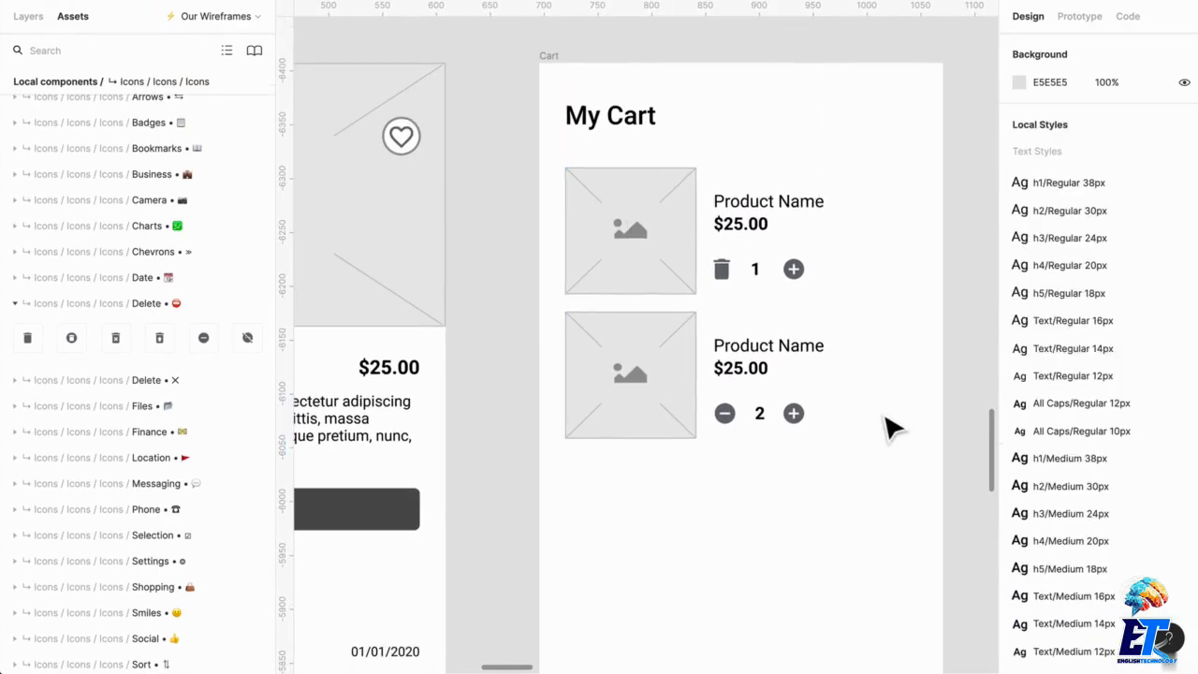
pyautogui.scroll(-2, 793, 484)
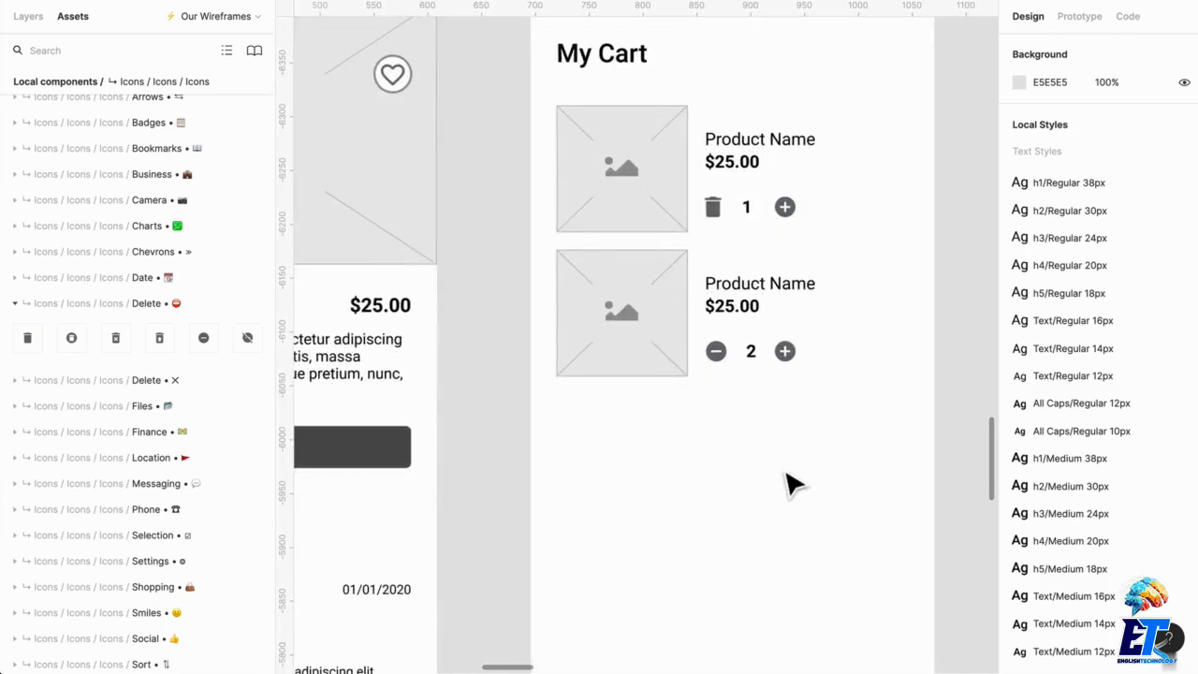
pyautogui.scroll(-5, 786, 482)
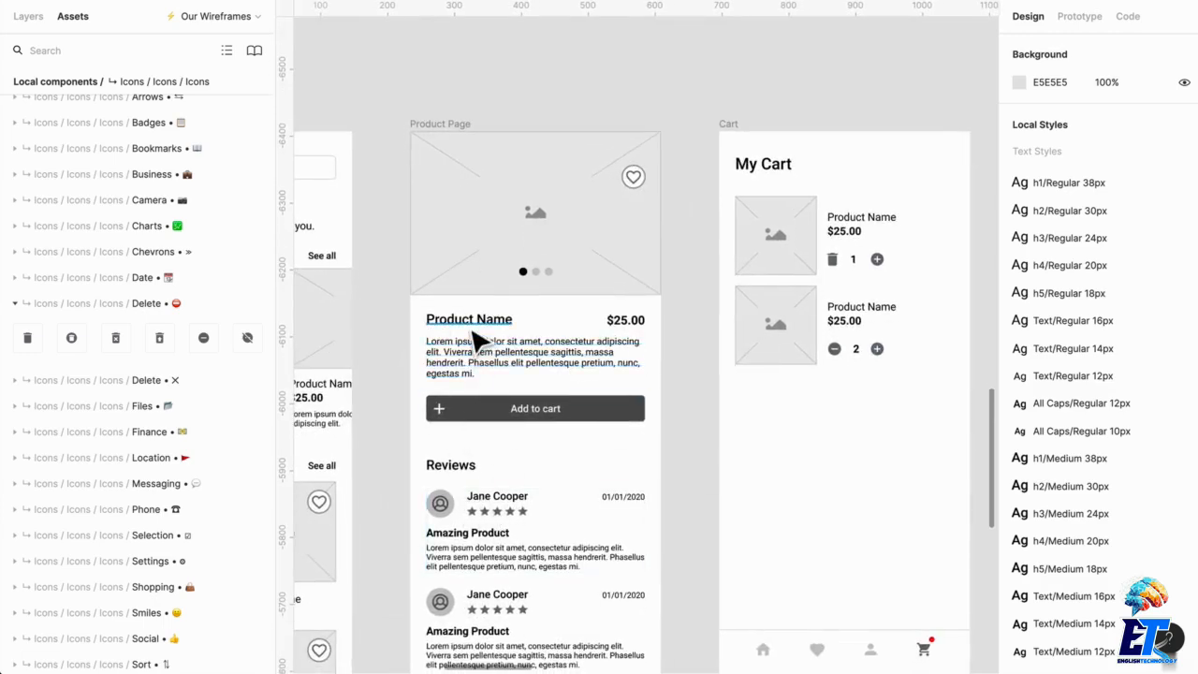
pyautogui.click(473, 327)
pyautogui.keyDown('shift'); pyautogui.click(482, 368); pyautogui.keyUp('shift')
pyautogui.moveTo(482, 368); pyautogui.dragTo(821, 477)
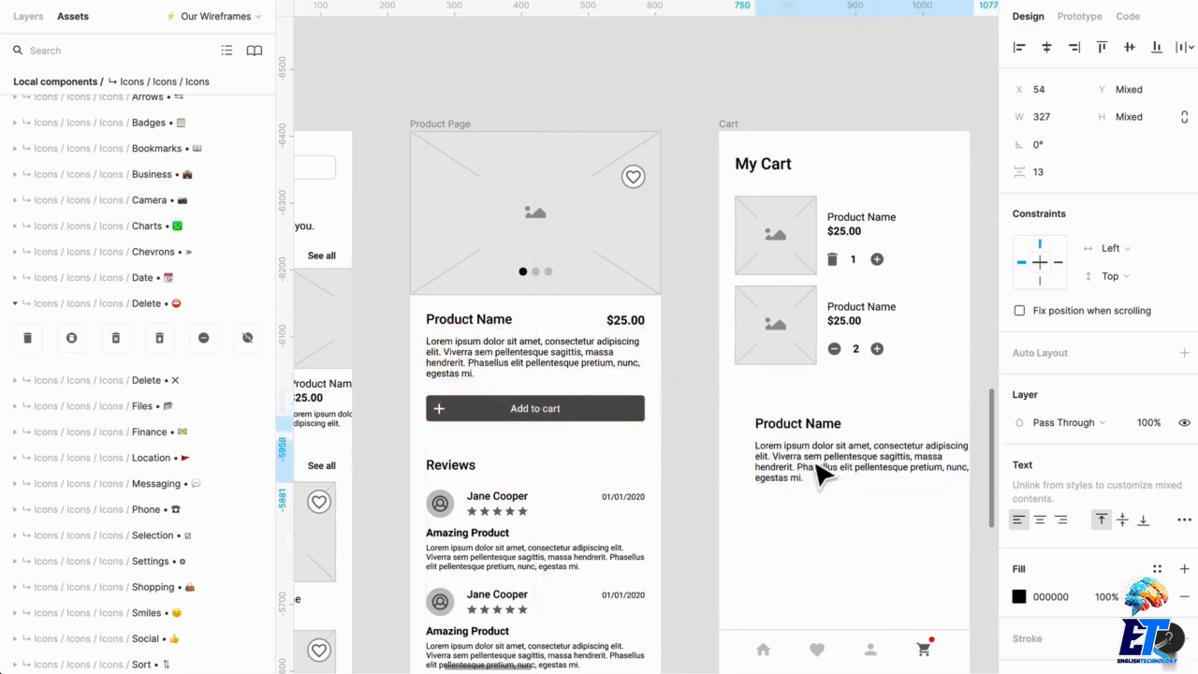
# Change the copied product name heading's text to "Cart Total".
pyautogui.scroll(5, 821, 476)
pyautogui.click(845, 393)
pyautogui.doubleClick(840, 388)
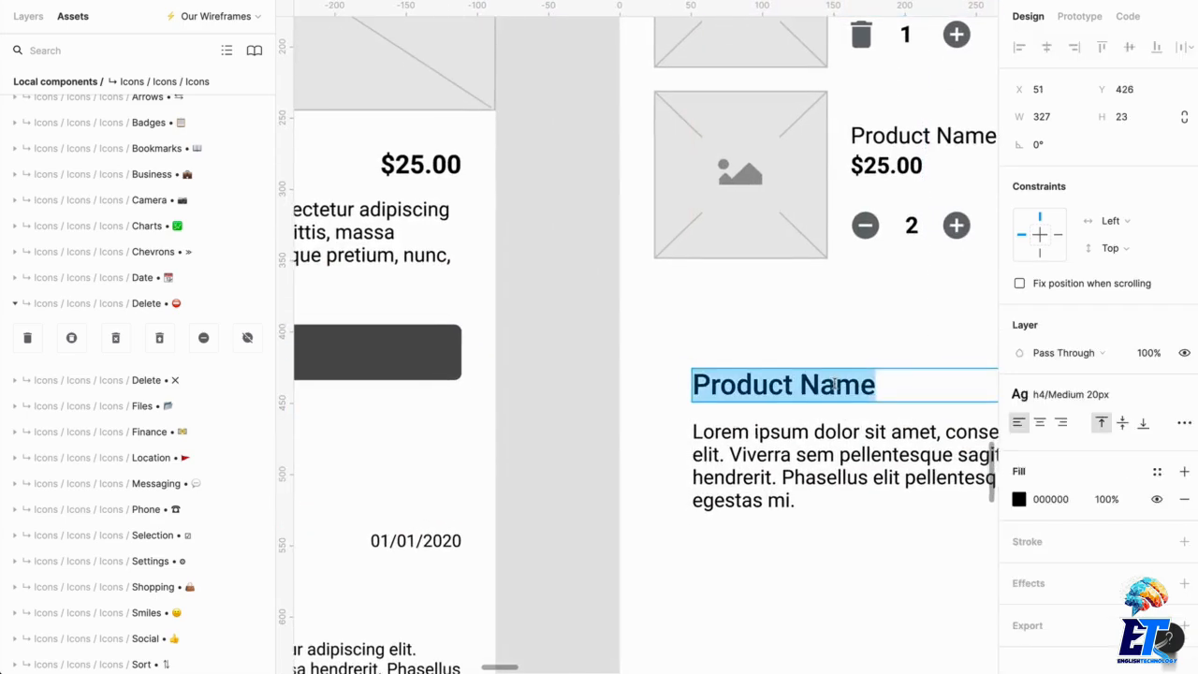
pyautogui.write('Cart Total')
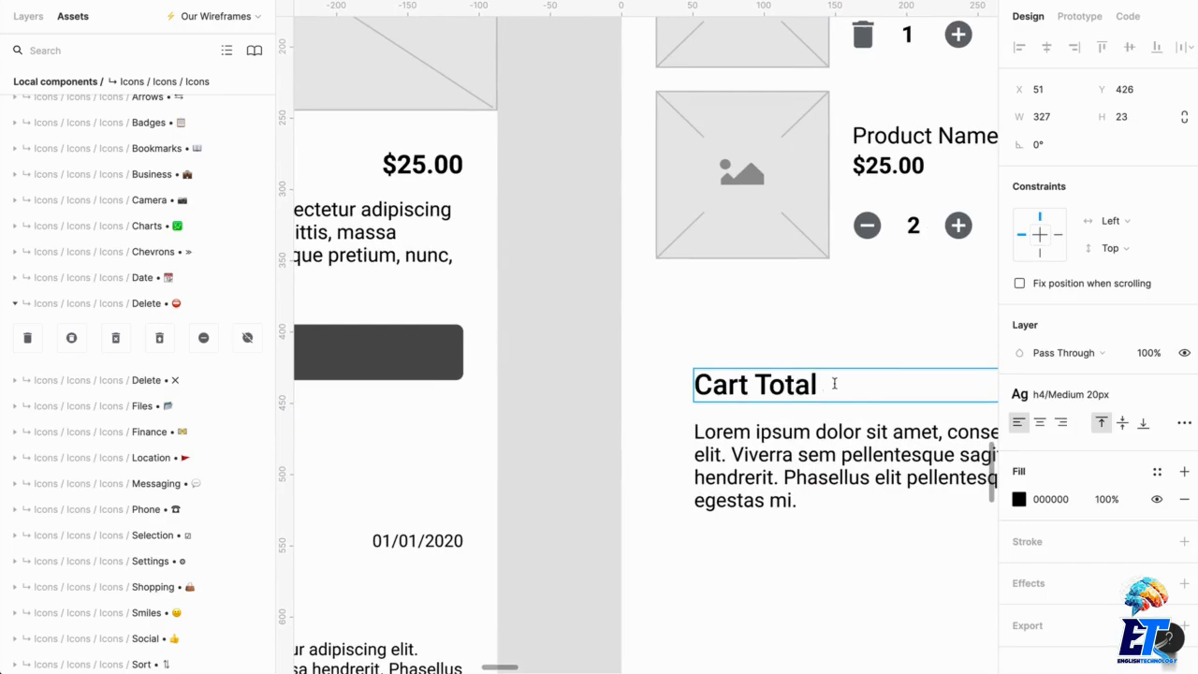
pyautogui.click(838, 596)
# Set the Cart Total heading to auto width and move it with its paragraph up beneath the second product, flush with the images.
pyautogui.hscroll(3, 835, 573)
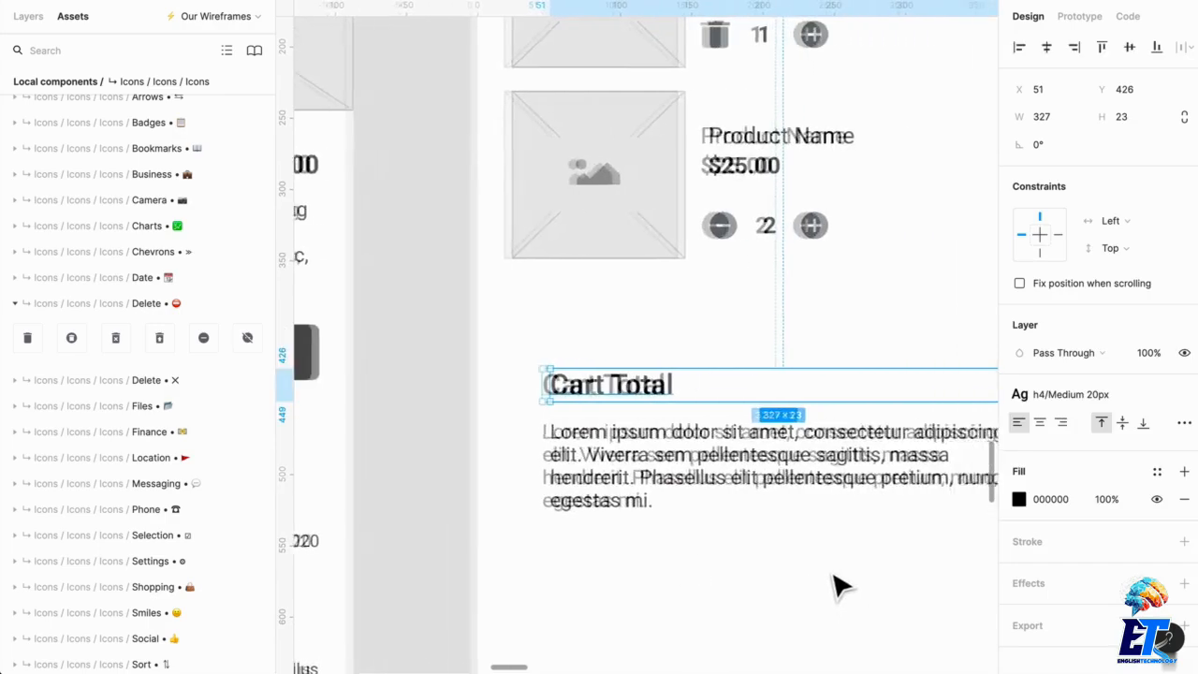
pyautogui.scroll(-2, 834, 570)
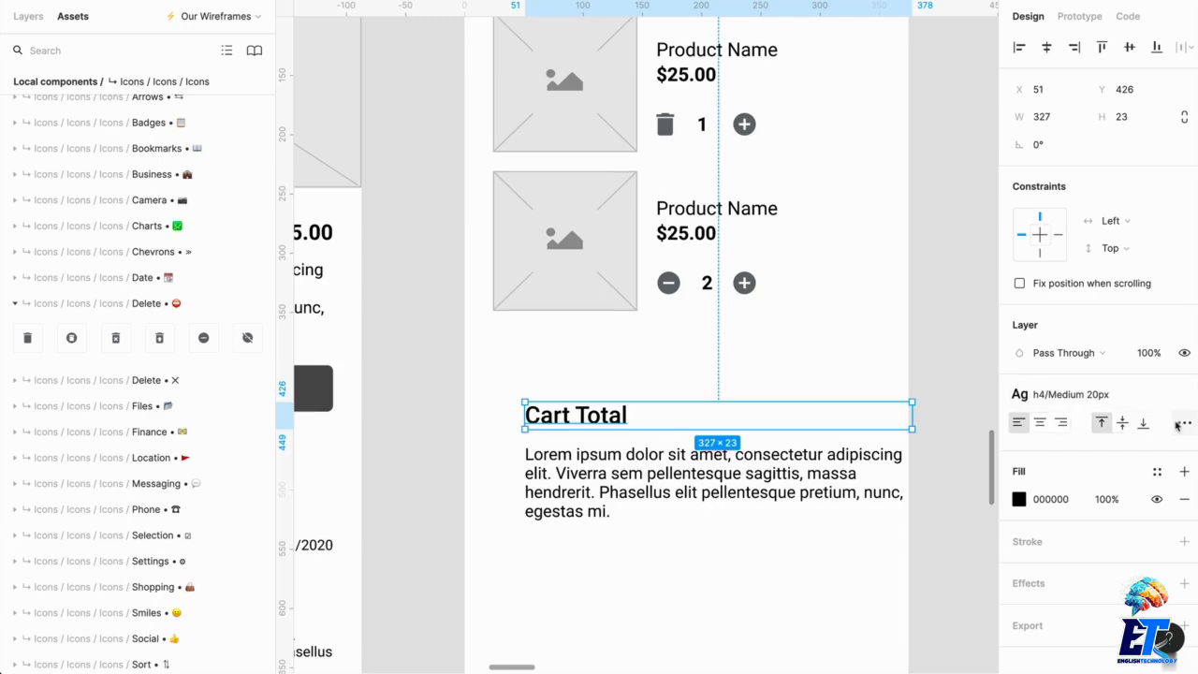
pyautogui.click(1179, 424)
pyautogui.click(625, 557)
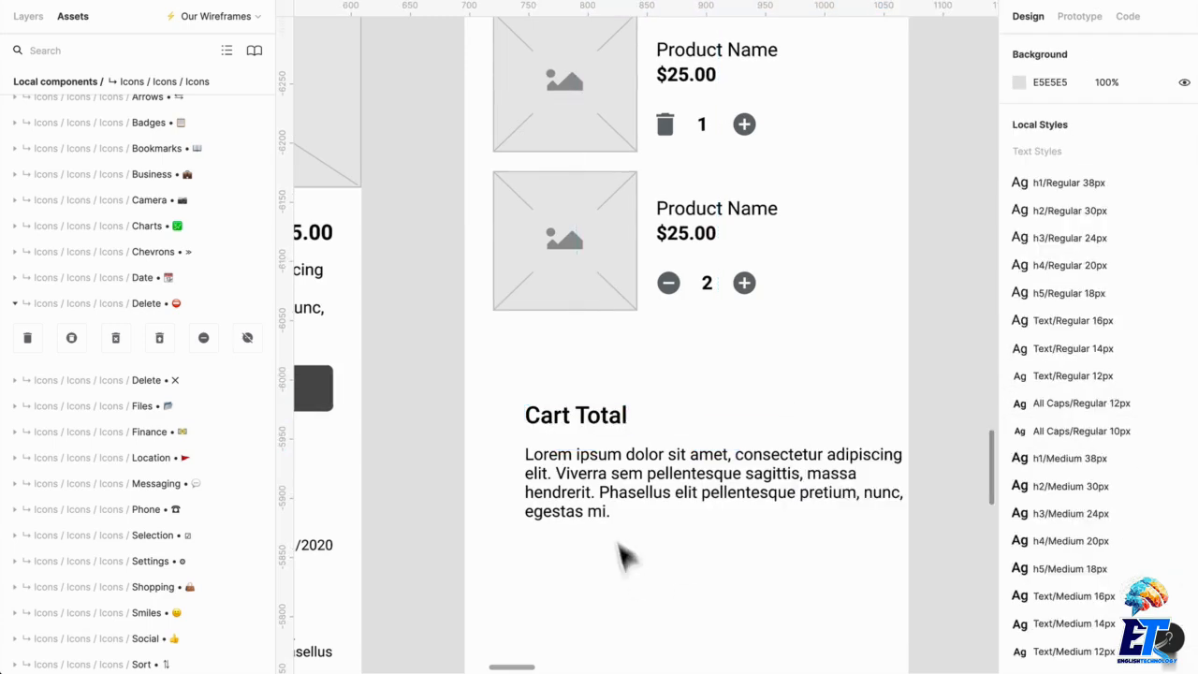
pyautogui.moveTo(739, 501); pyautogui.dragTo(707, 448)
pyautogui.click(742, 531)
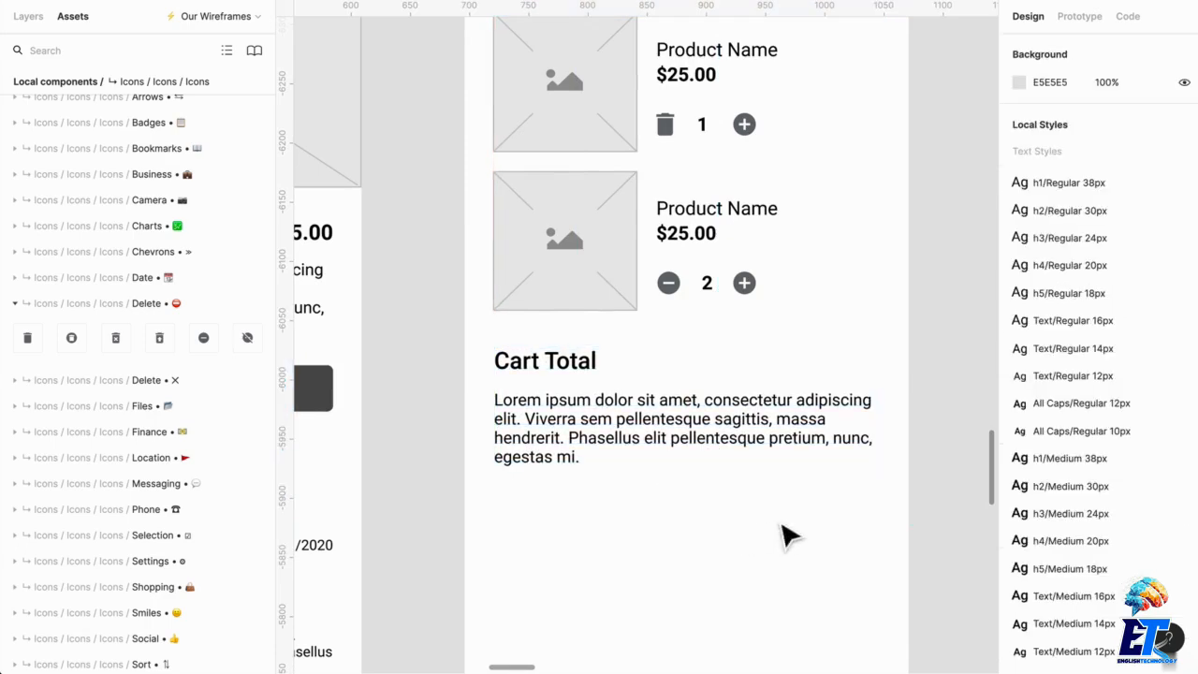
# Apply the Text/Bold 16px style to the Cart Total heading.
pyautogui.click(570, 370)
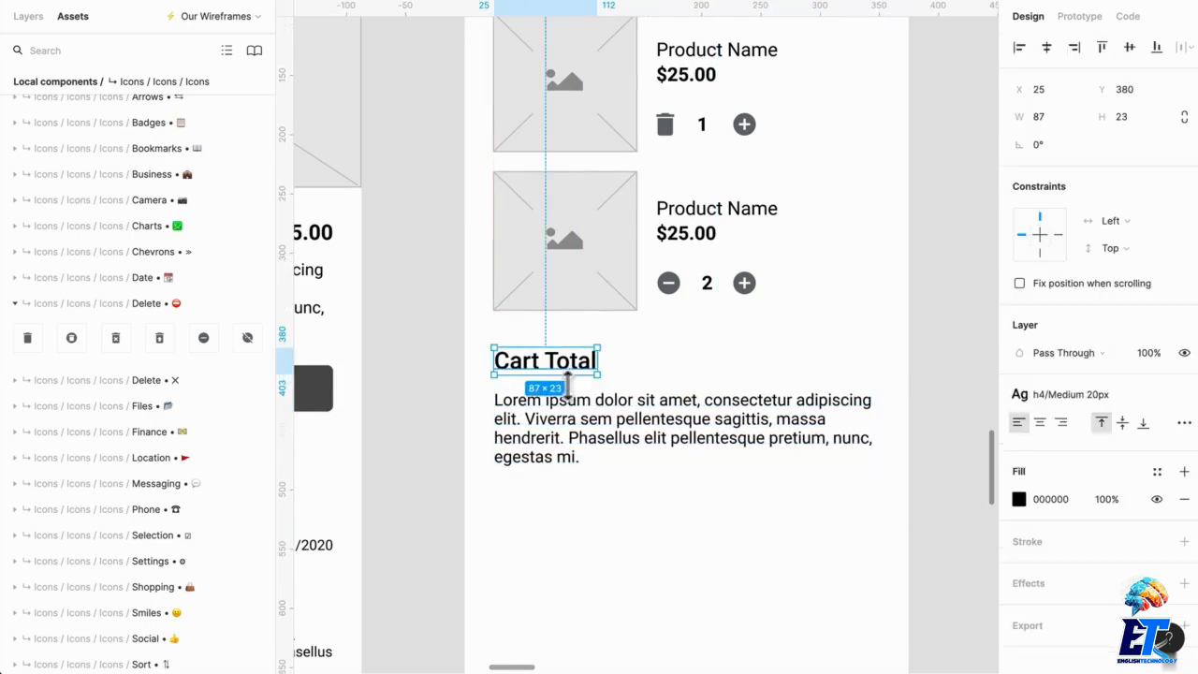
pyautogui.click(1125, 400)
pyautogui.scroll(-3, 1113, 596)
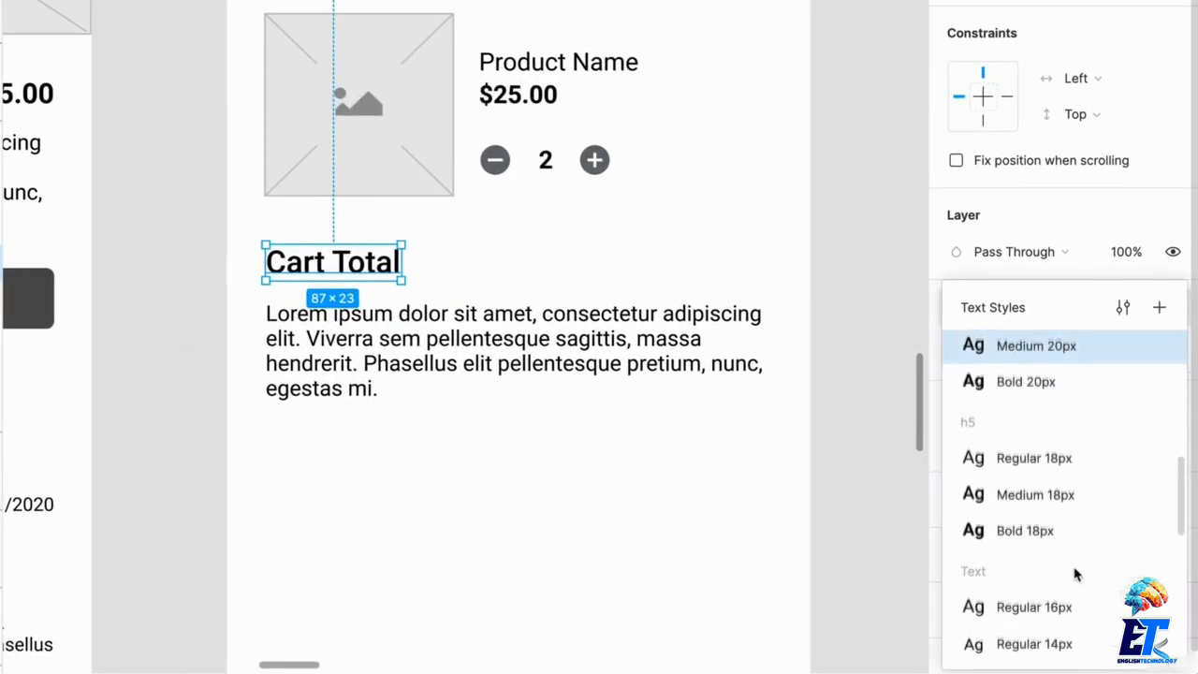
pyautogui.scroll(-3, 1067, 510)
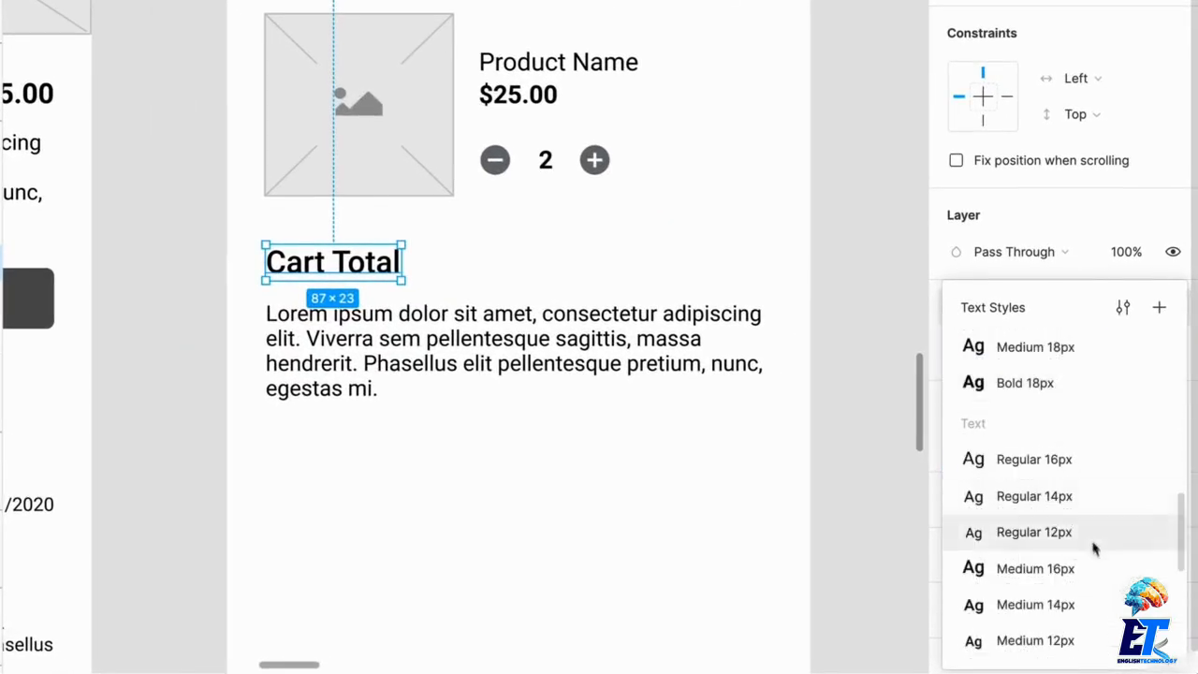
pyautogui.scroll(-1, 1078, 610)
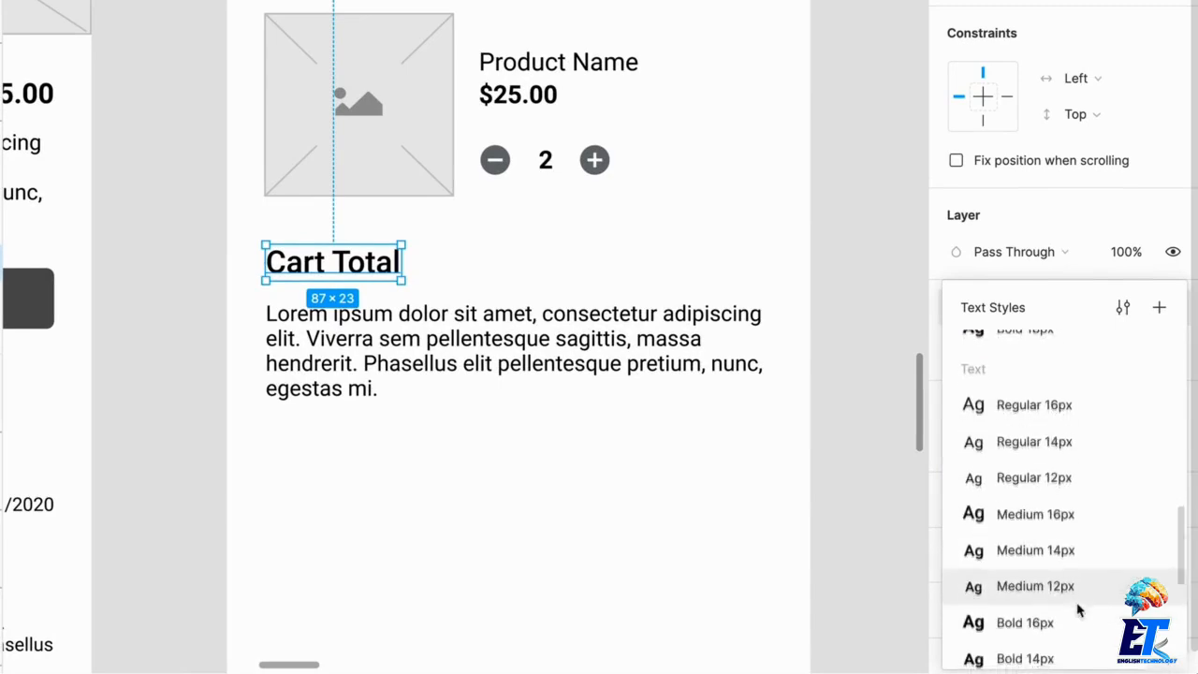
pyautogui.scroll(-1, 1078, 610)
pyautogui.click(1069, 599)
pyautogui.click(628, 535)
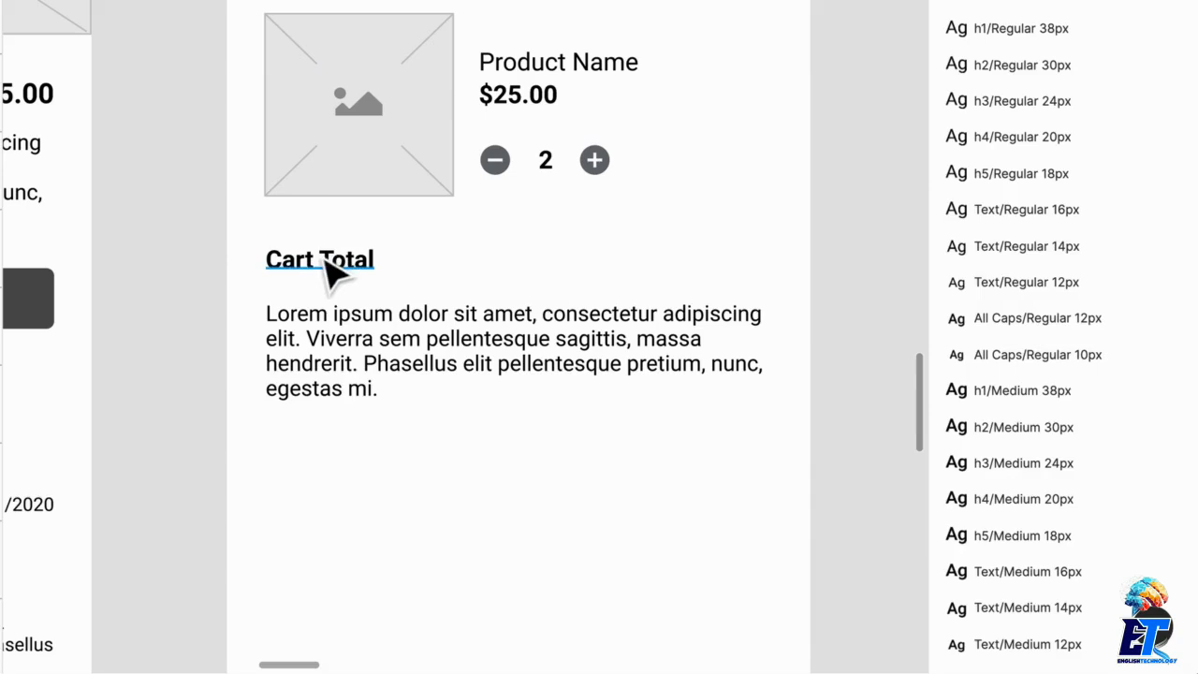
# Duplicate Cart Total to the right end of its row, right-align the copy's text and change it to "$75.00".
pyautogui.moveTo(328, 262); pyautogui.dragTo(733, 289)
pyautogui.click(1173, 343)
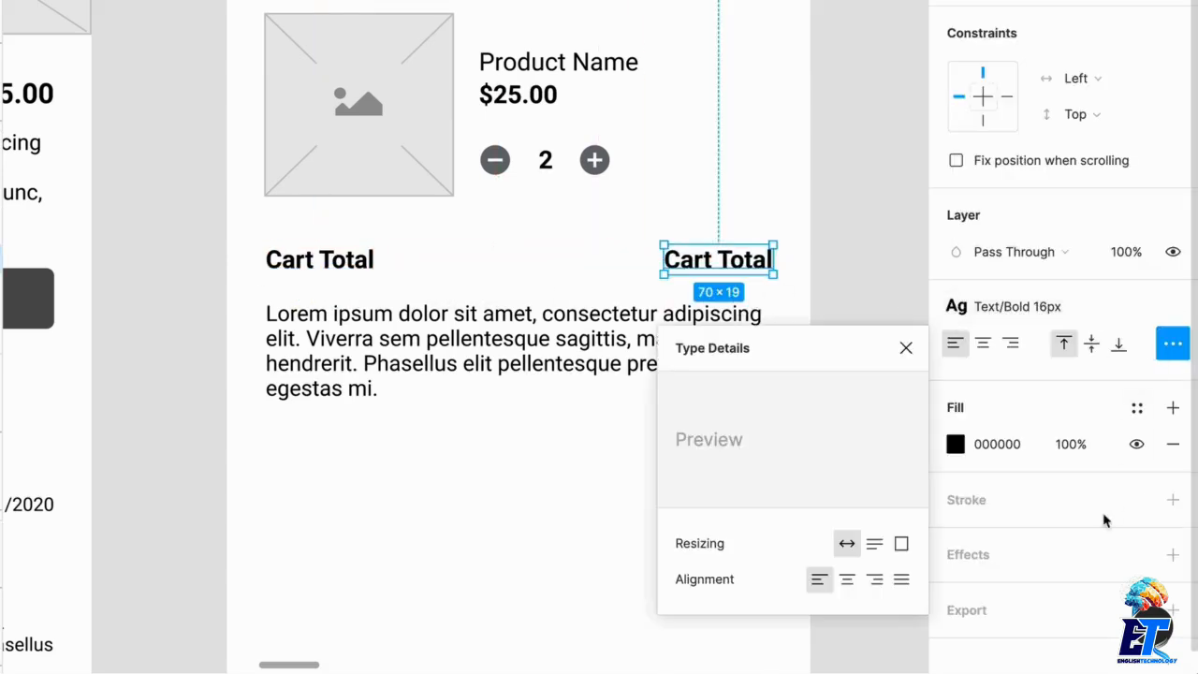
pyautogui.click(874, 579)
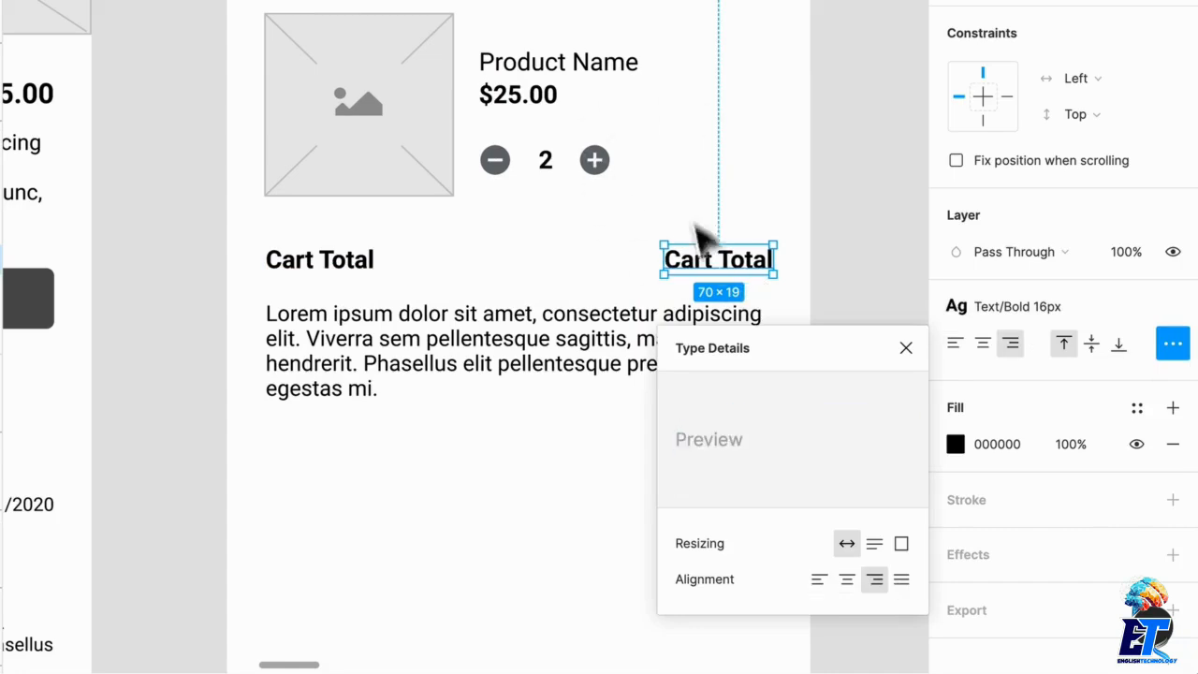
pyautogui.doubleClick(716, 261)
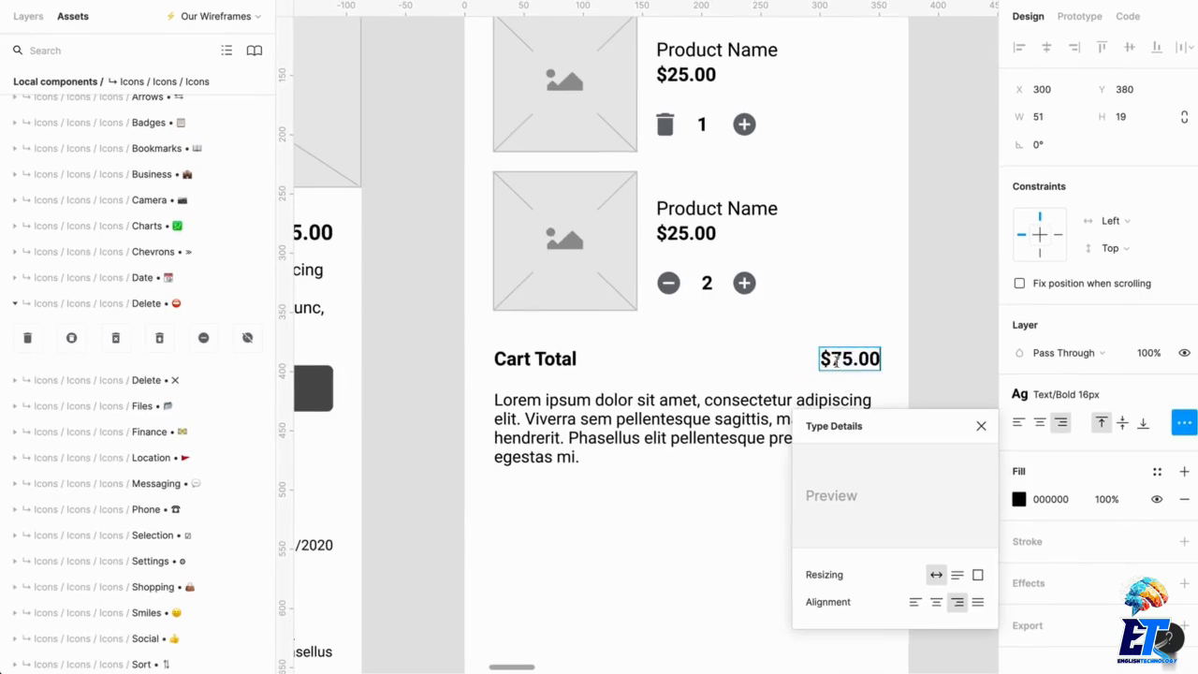
pyautogui.click(691, 376)
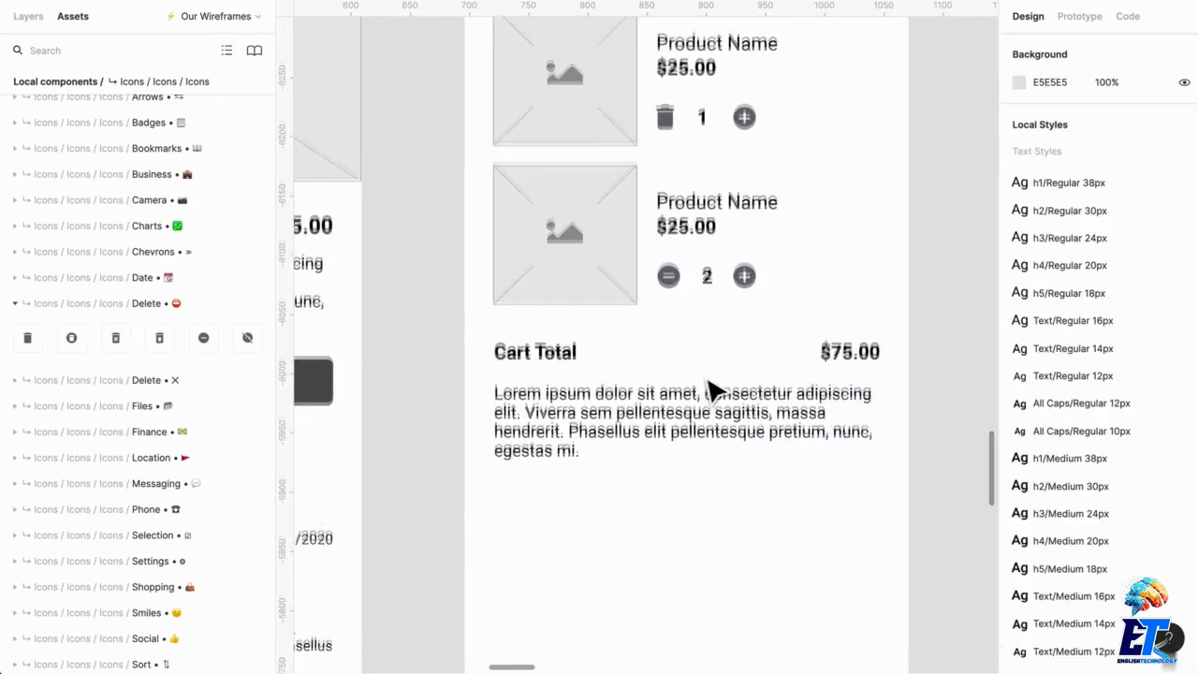
# Move the lorem ipsum paragraph straight down to leave room beneath the Cart Total row.
pyautogui.scroll(-1, 712, 393)
pyautogui.moveTo(711, 437); pyautogui.dragTo(701, 520)
pyautogui.click(718, 426)
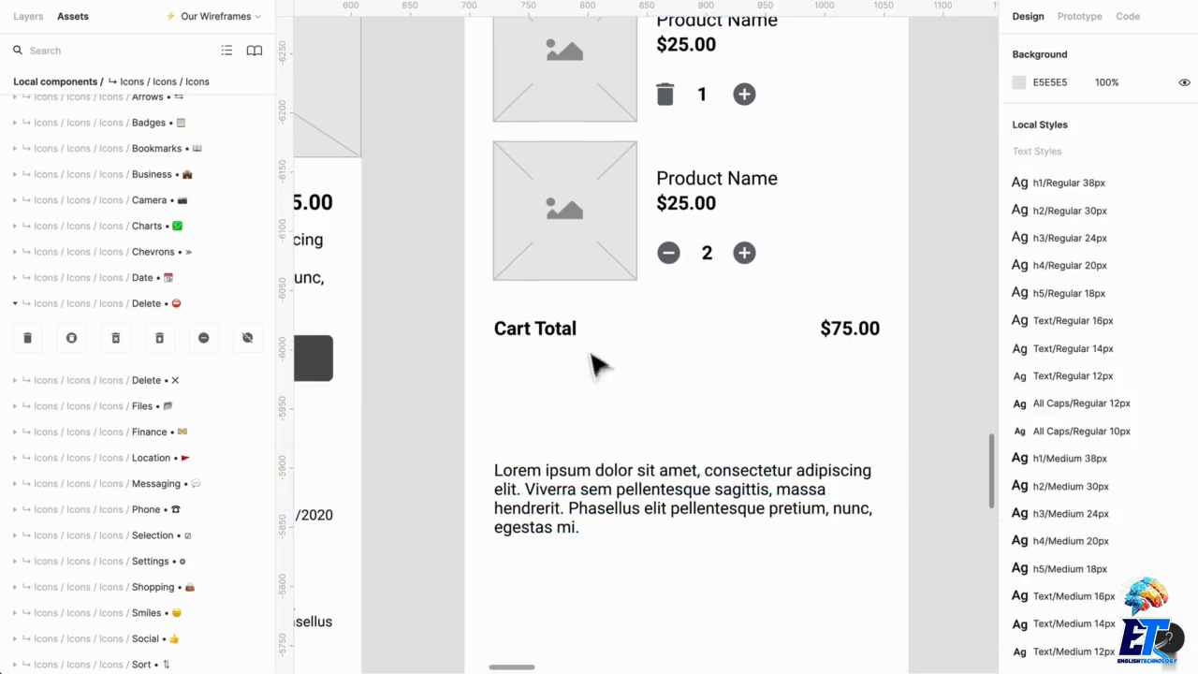
# Duplicate the $75.00 amount directly beneath the original, keeping it in the same column.
pyautogui.click(566, 332)
pyautogui.hscroll(1, 721, 346)
pyautogui.click(863, 337)
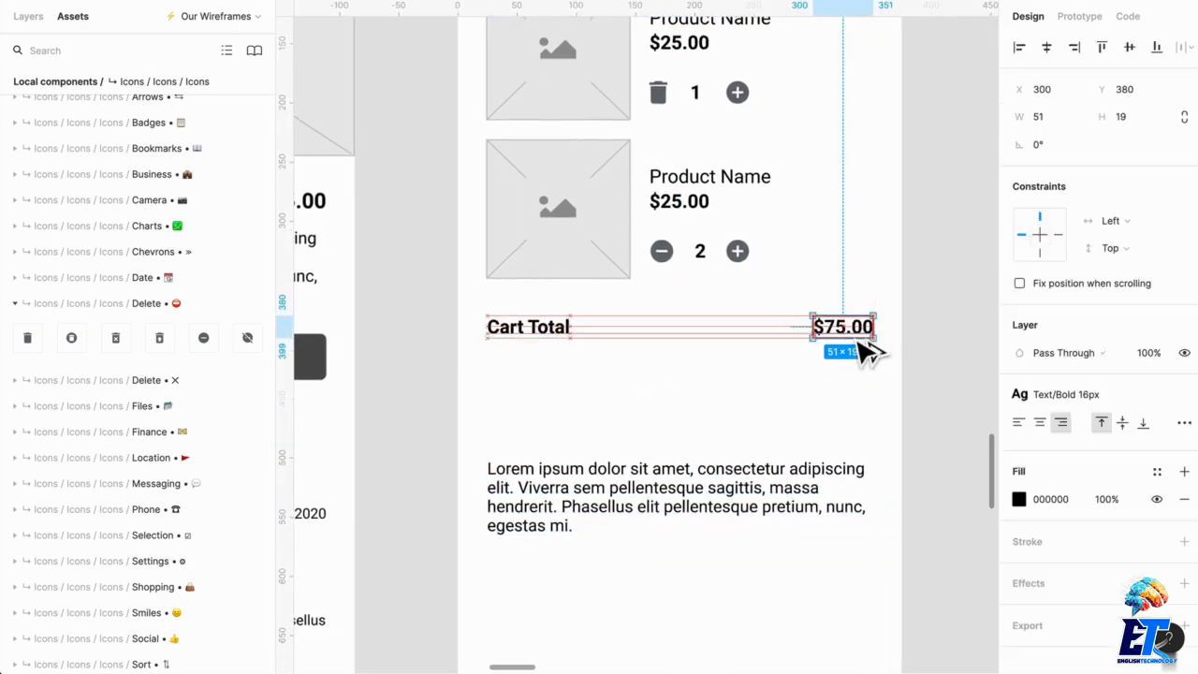
pyautogui.moveTo(863, 351); pyautogui.dragTo(869, 390)
pyautogui.click(730, 374)
# Duplicate the Cart Total label directly beneath itself and change the copy to "Deliver to" followed by the recipient's first name and a colon.
pyautogui.moveTo(570, 342); pyautogui.dragTo(566, 377)
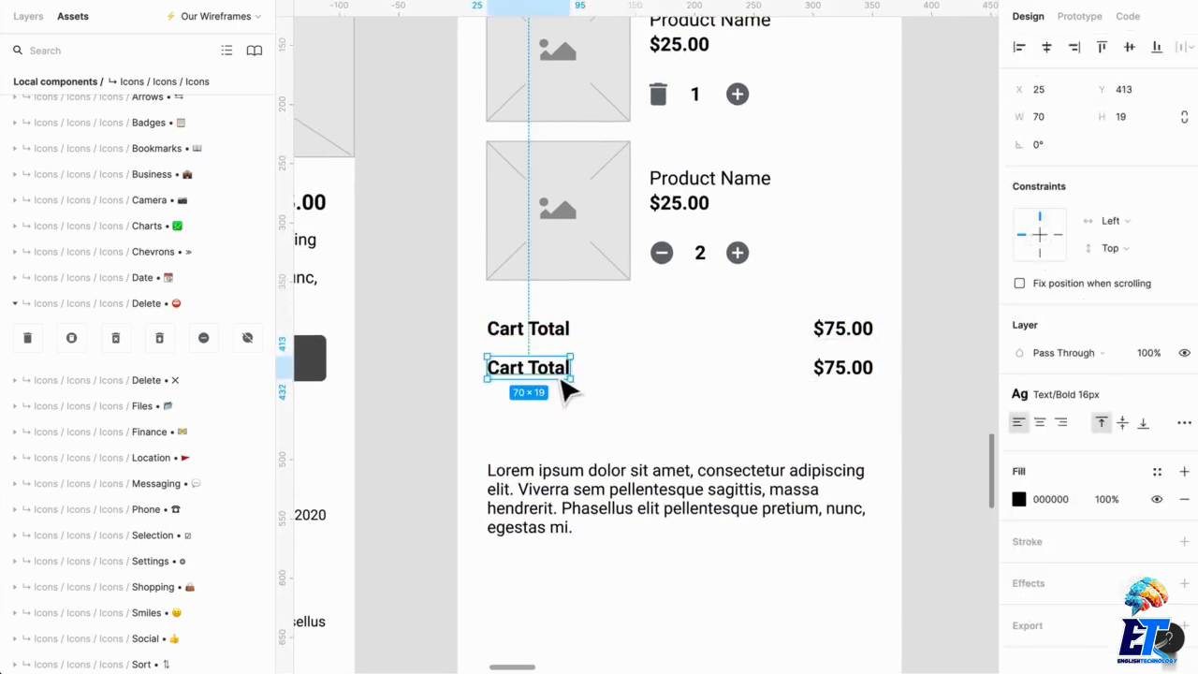
pyautogui.doubleClick(567, 376)
pyautogui.write('Deliver to Leslie:')
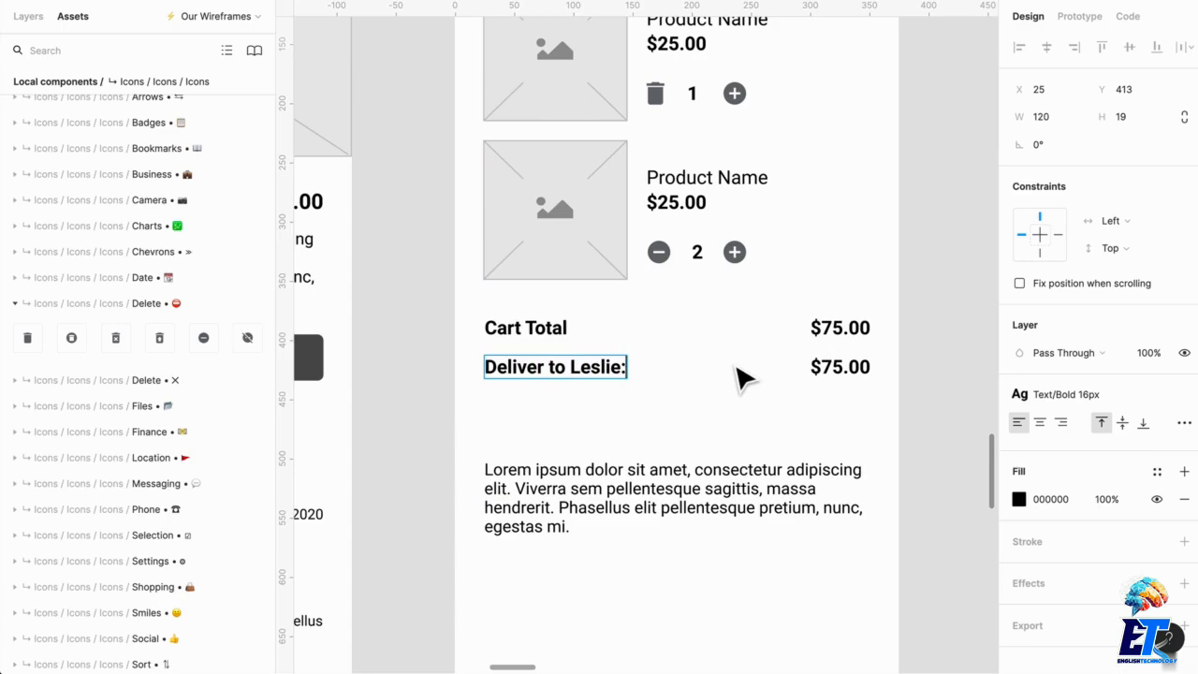
# Select the lower $75.00 text in the delivery row and launch the Content Reel plugin.
pyautogui.click(862, 371)
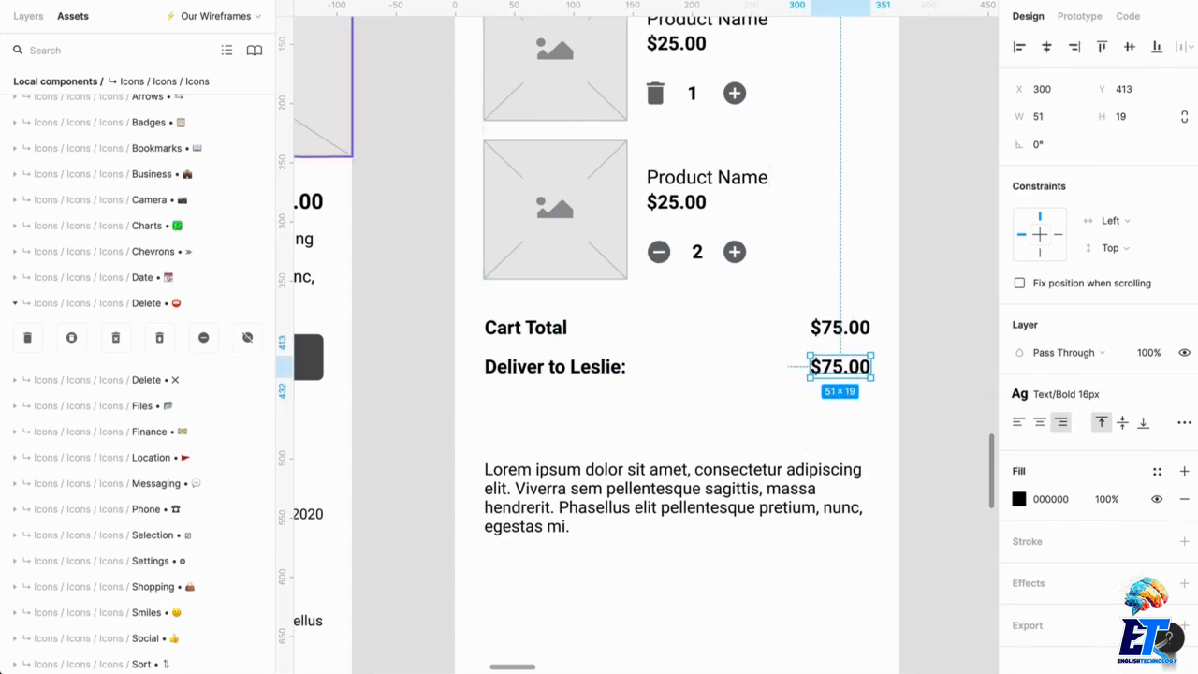
pyautogui.click(428, 7)
pyautogui.click(428, 9)
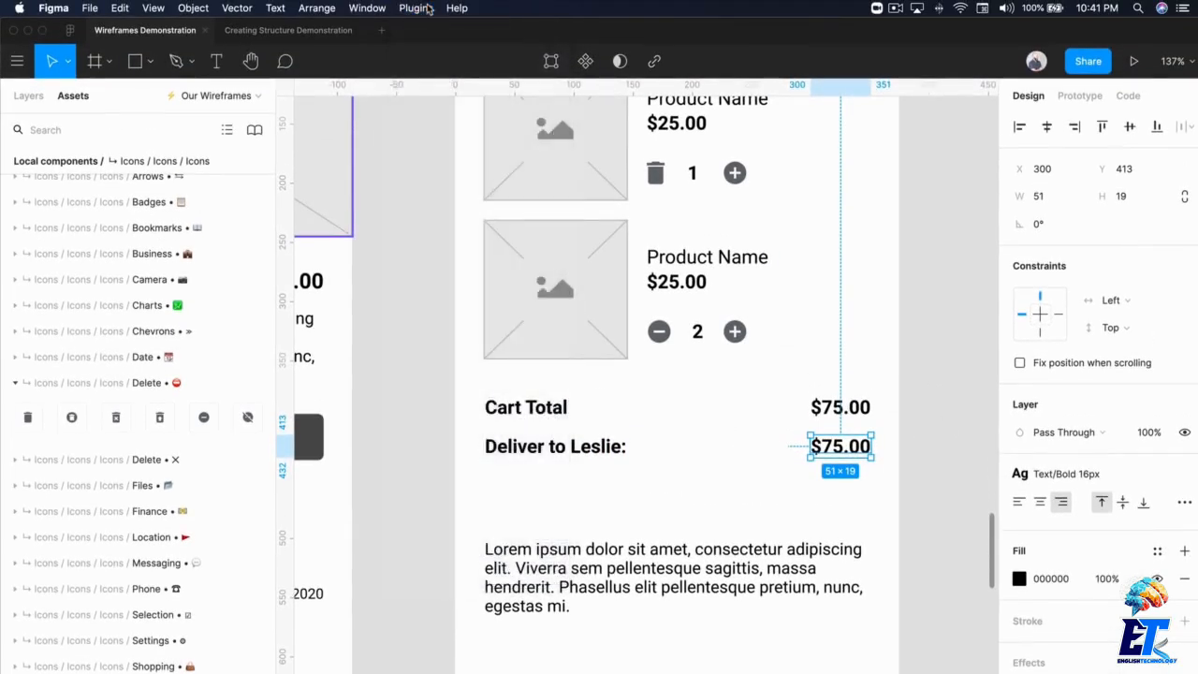
pyautogui.click(429, 10)
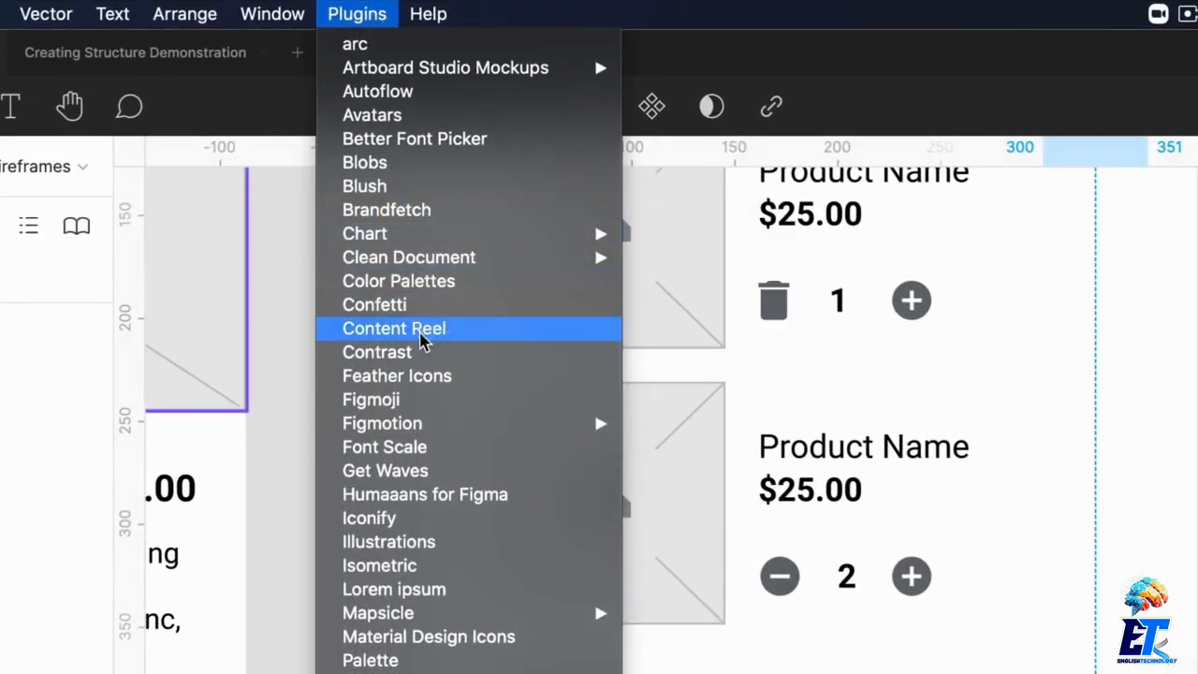
pyautogui.click(438, 332)
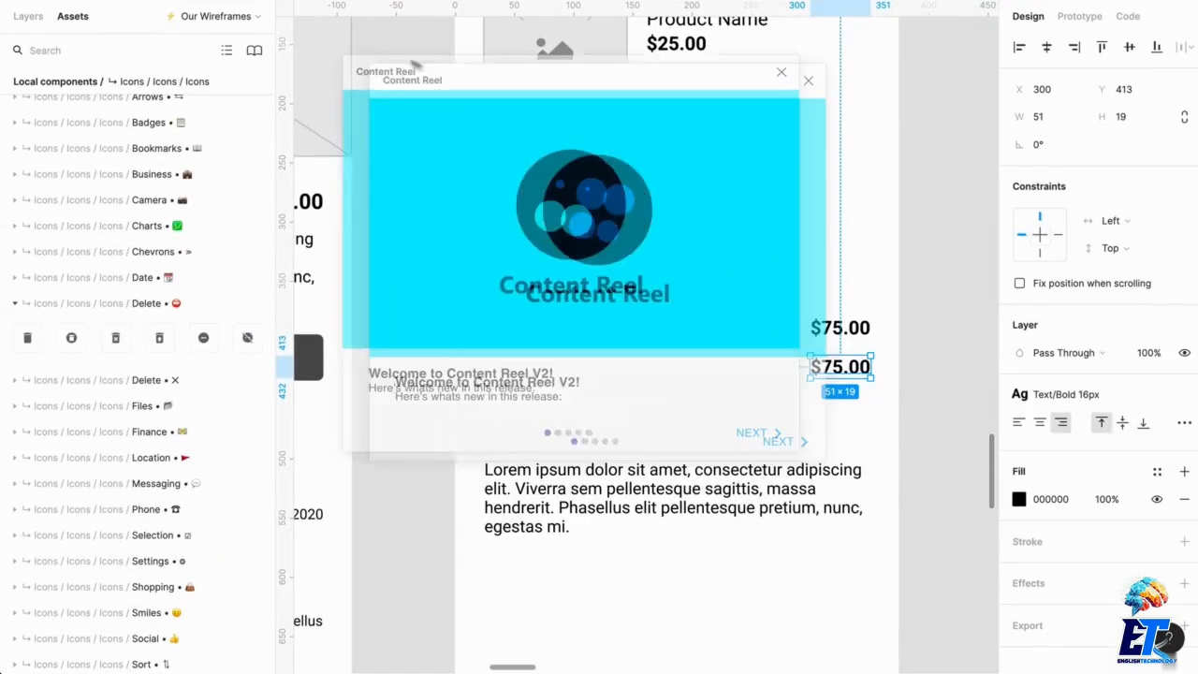
# Go through Content Reel's introduction and fill the selected delivery row text with US Full Address content.
pyautogui.click(684, 412)
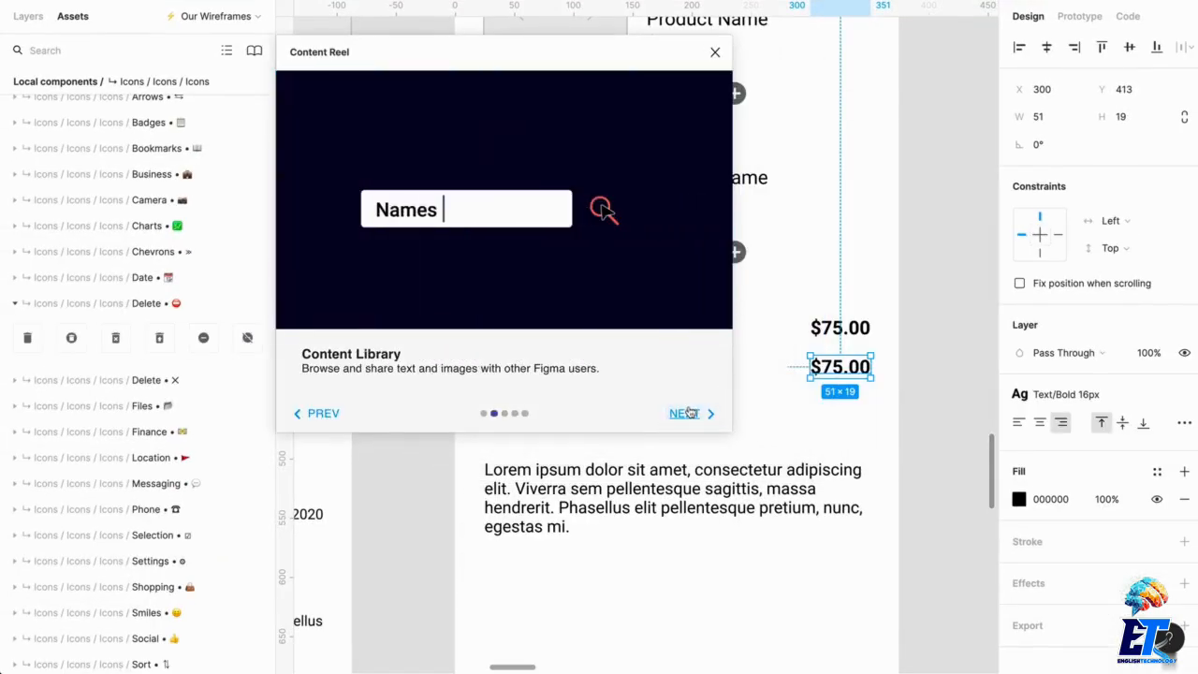
pyautogui.click(682, 413)
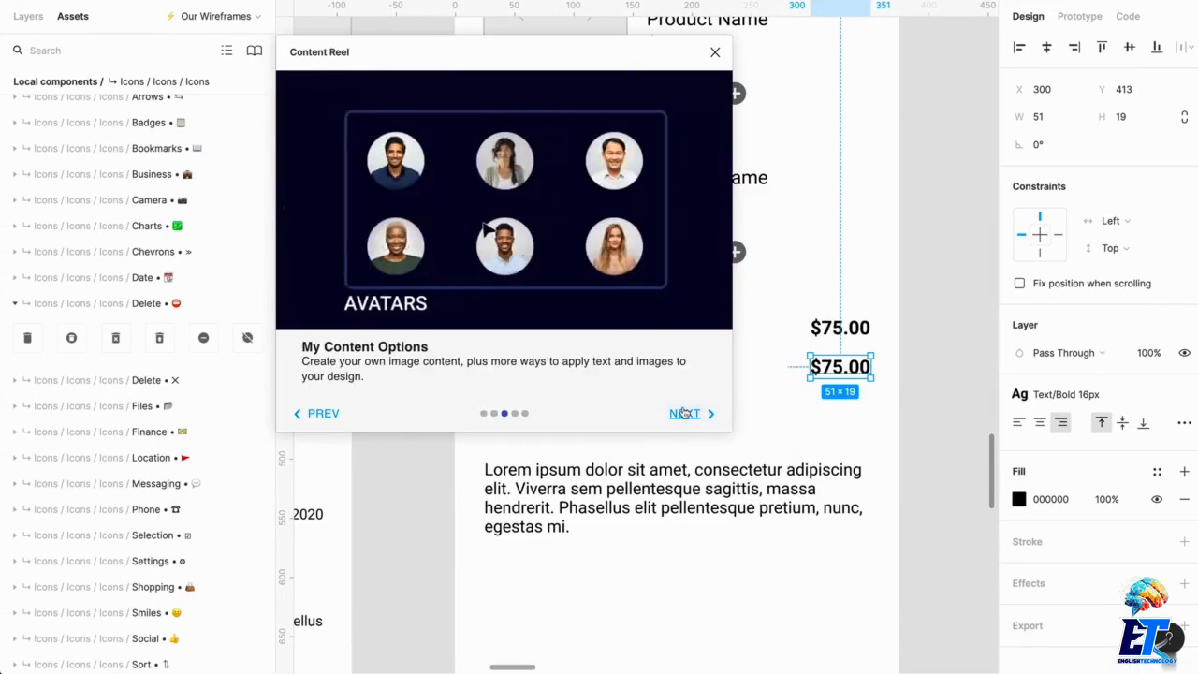
pyautogui.click(688, 413)
pyautogui.click(689, 412)
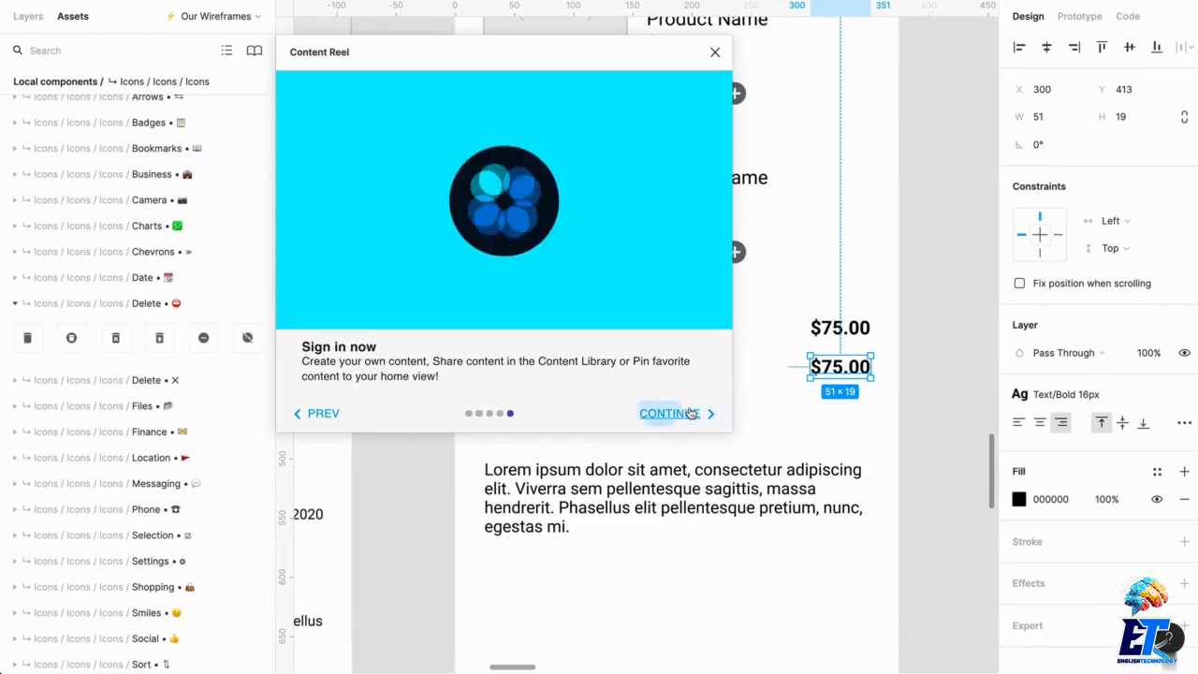
pyautogui.click(696, 420)
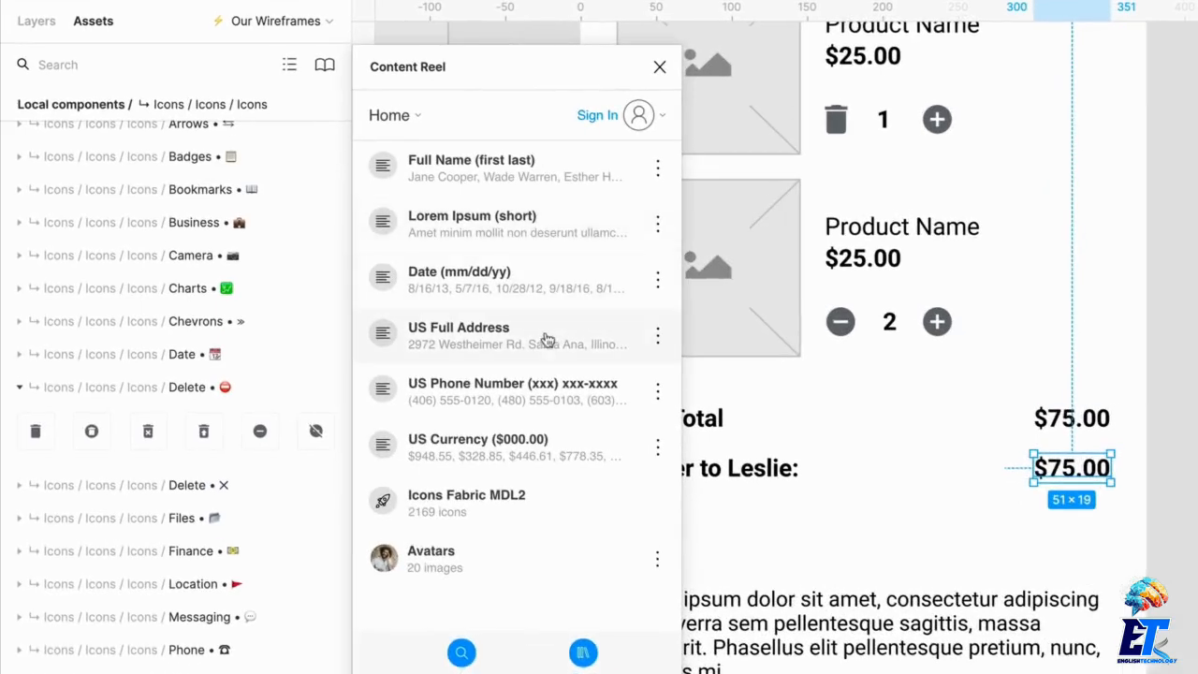
pyautogui.click(548, 344)
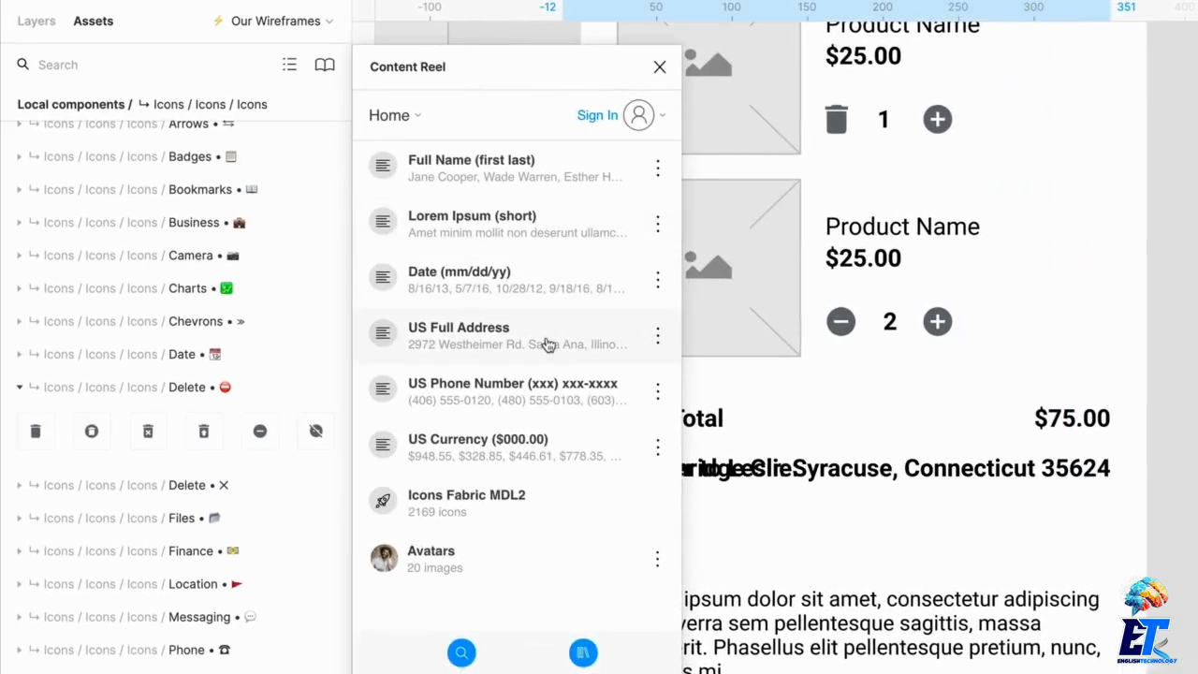
# Close Content Reel and narrow the delivery address text box to about 169 px wide, keeping it aligned under the cart total amount.
pyautogui.click(919, 522)
pyautogui.click(660, 68)
pyautogui.click(969, 498)
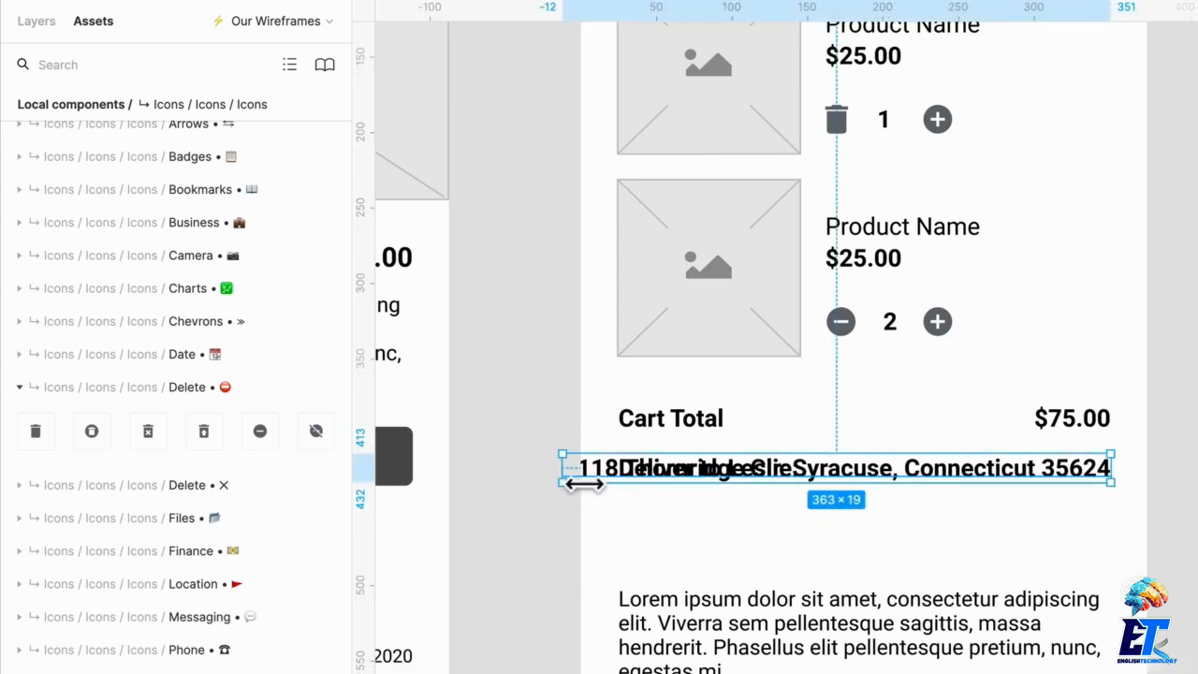
pyautogui.moveTo(582, 483); pyautogui.dragTo(858, 485)
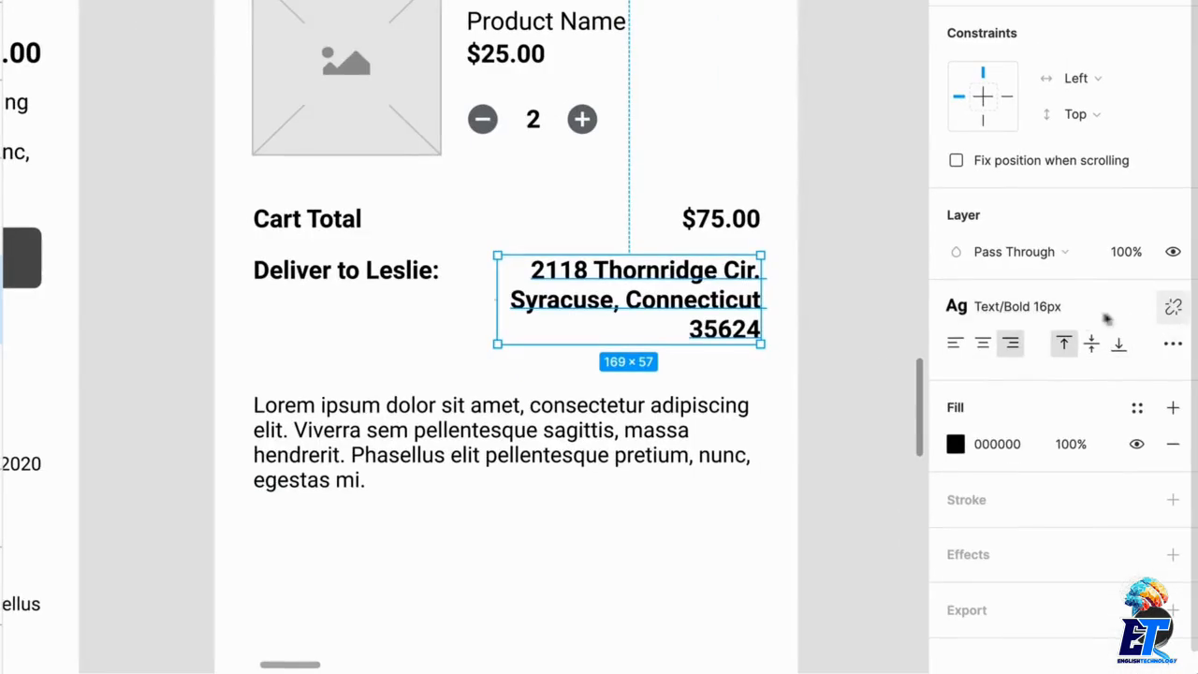
# Apply the Text/Regular 14px style to the delivery address text.
pyautogui.click(1086, 319)
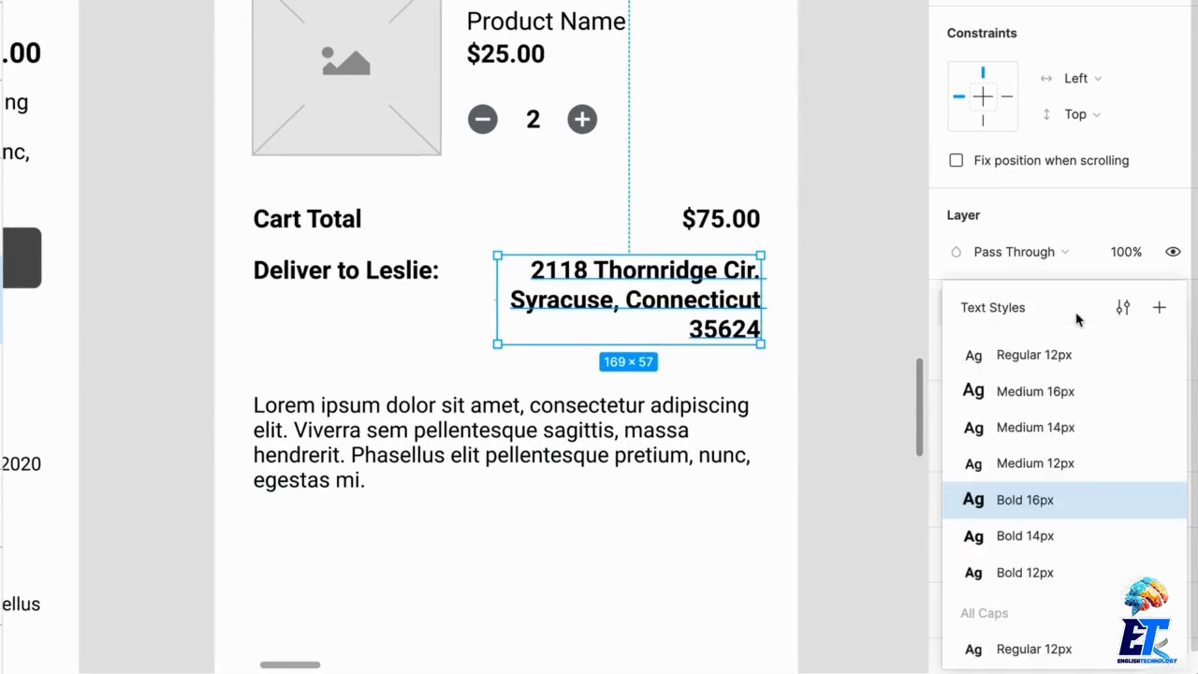
pyautogui.scroll(3, 1076, 536)
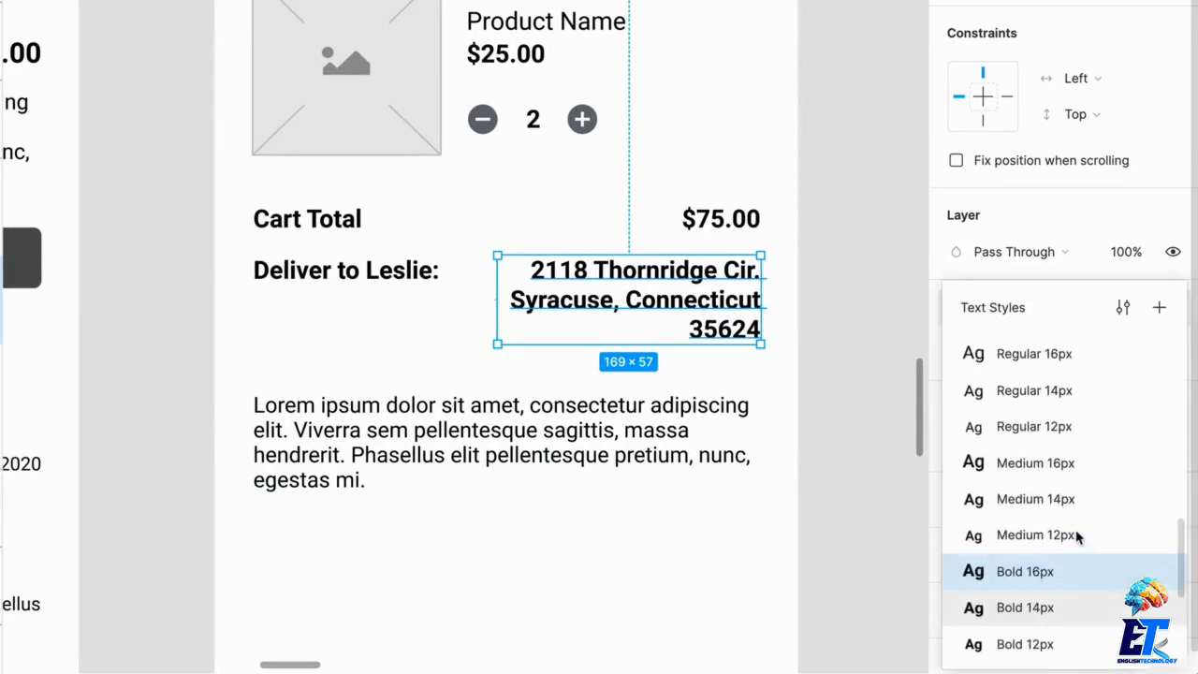
pyautogui.click(1034, 478)
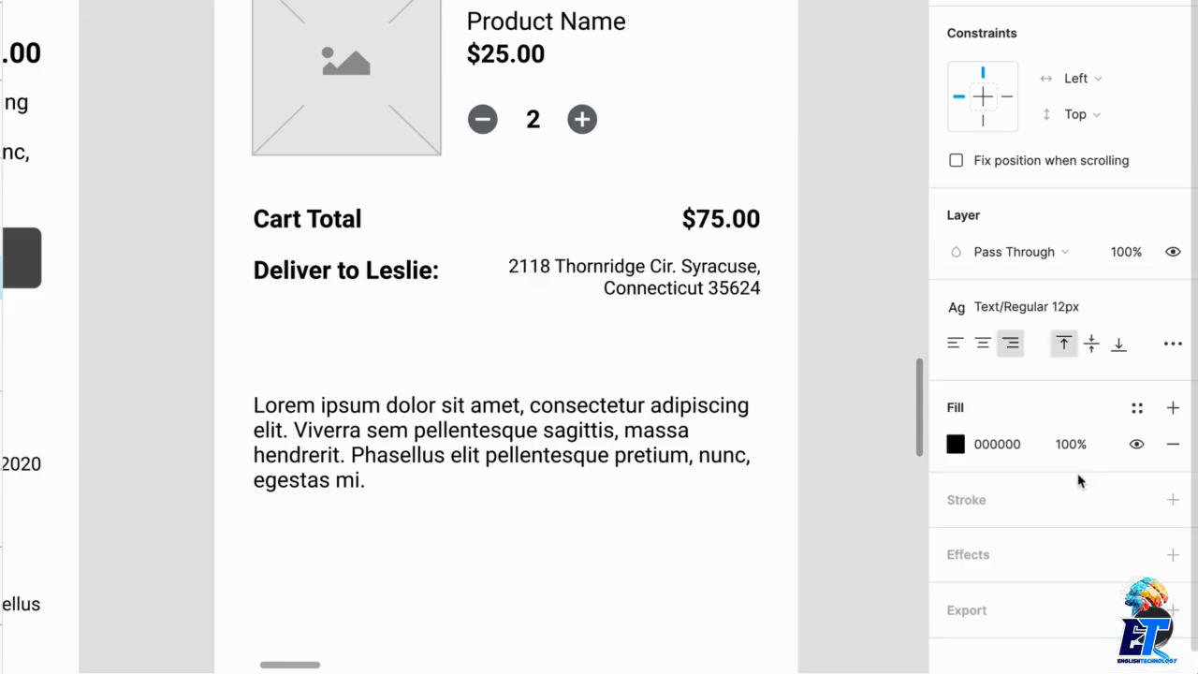
pyautogui.click(1064, 307)
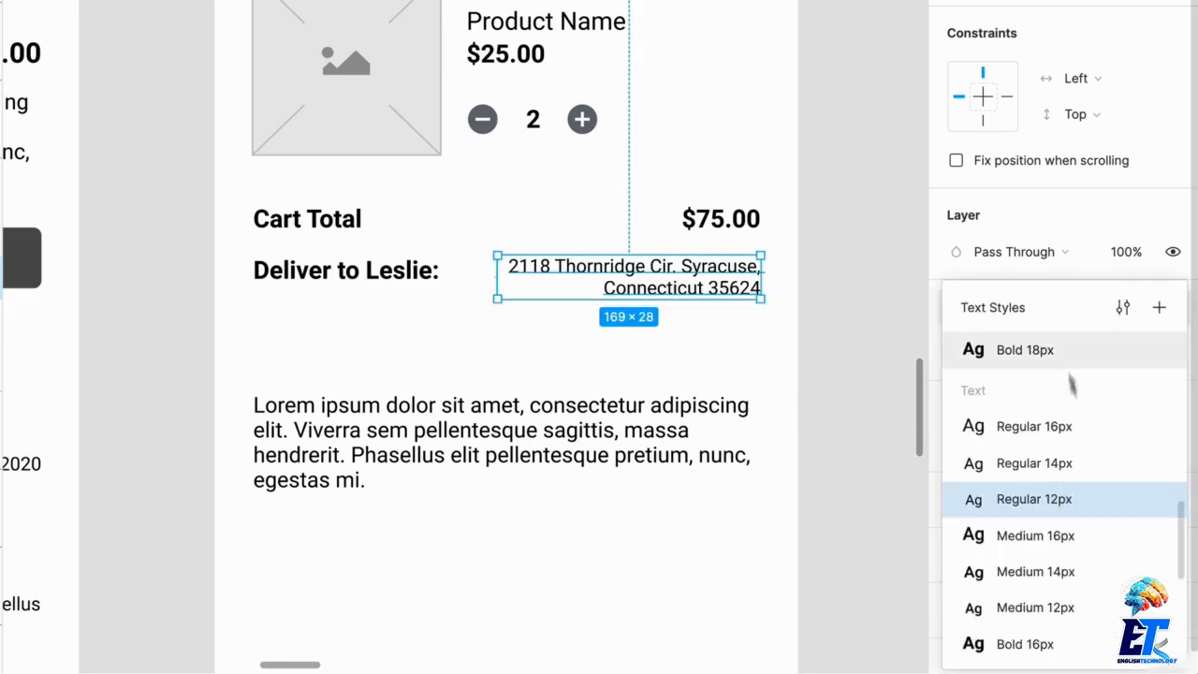
pyautogui.click(1078, 479)
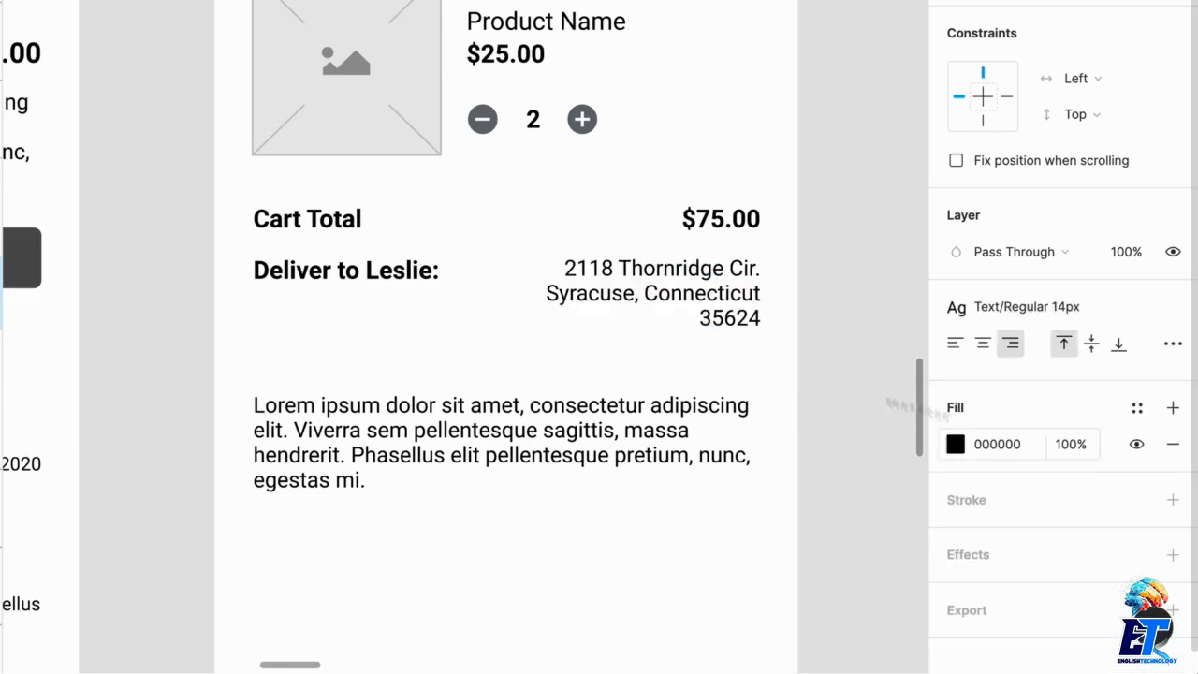
# Delete the lorem ipsum paragraph beneath the delivery row on the Cart screen.
pyautogui.click(460, 354)
pyautogui.scroll(-2, 453, 337)
pyautogui.scroll(-2, 453, 337)
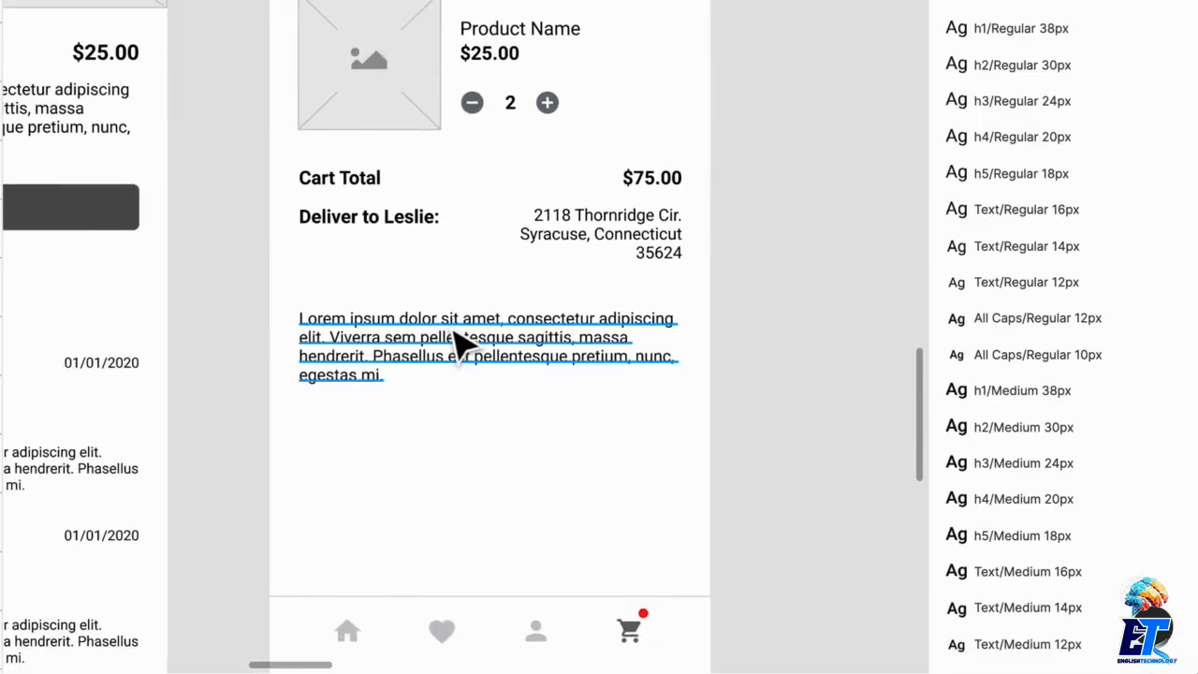
pyautogui.scroll(-2, 453, 337)
pyautogui.moveTo(542, 238); pyautogui.dragTo(549, 242)
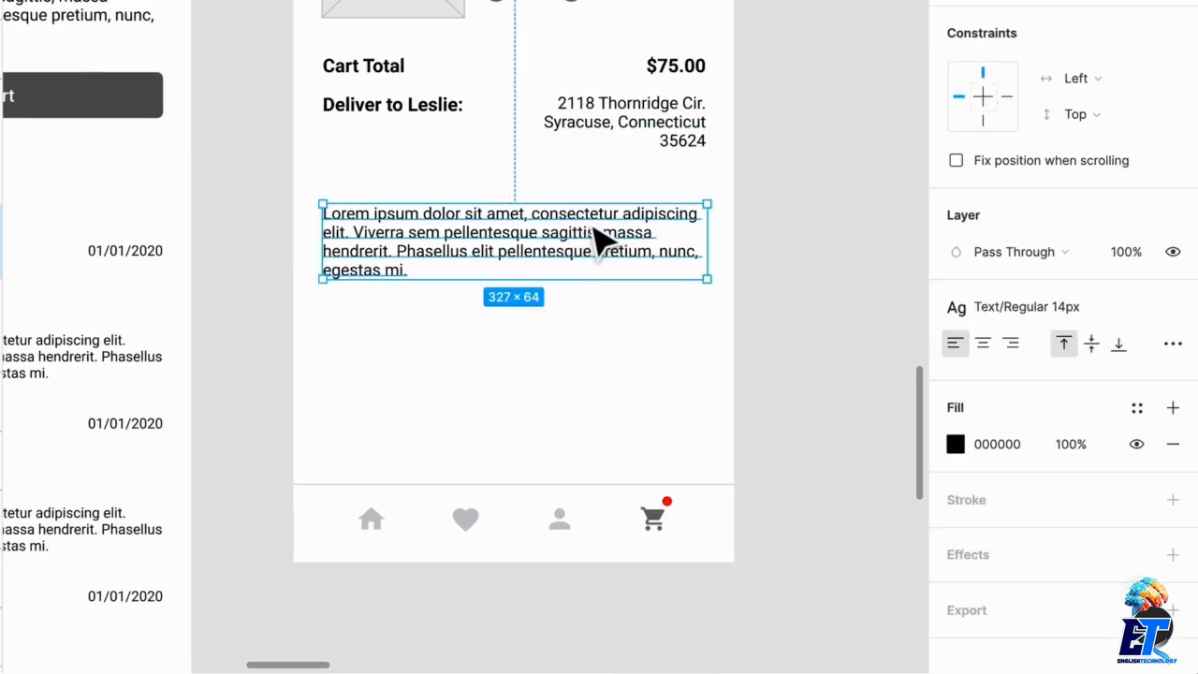
pyautogui.press('Delete')
# Search the assets for "primary but" and place the dark Primary button without an icon beneath the Cart screen's delivery row.
pyautogui.scroll(-2, 516, 225)
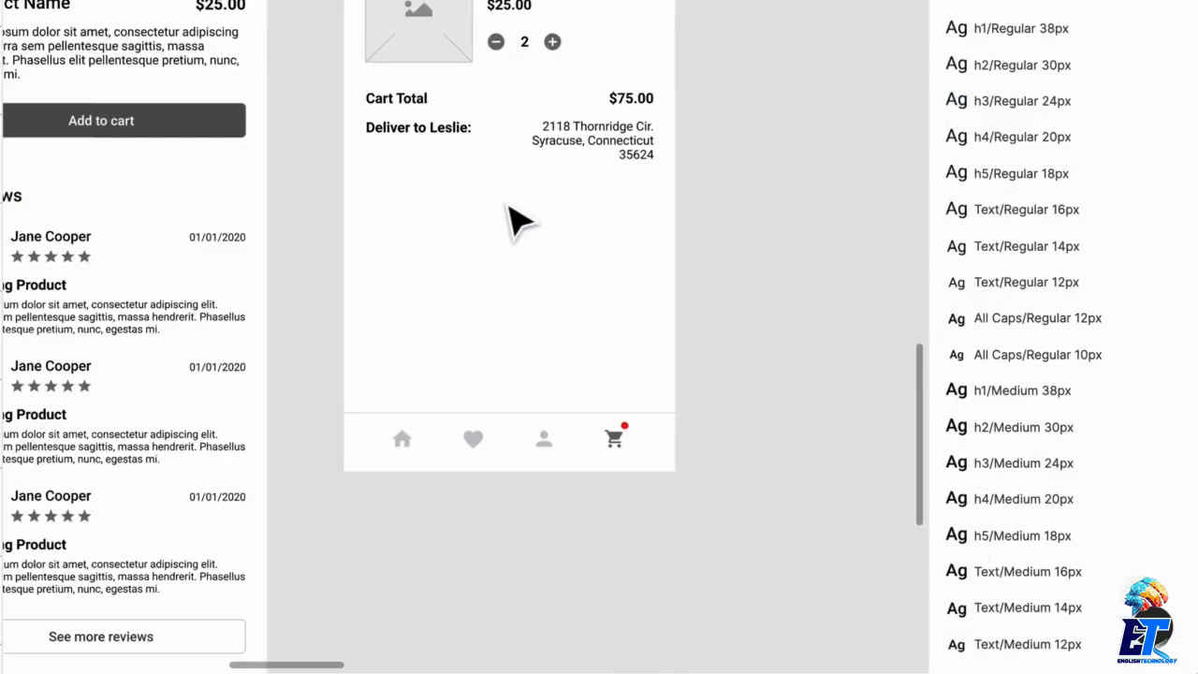
pyautogui.scroll(3, 515, 225)
pyautogui.hscroll(-3, 515, 218)
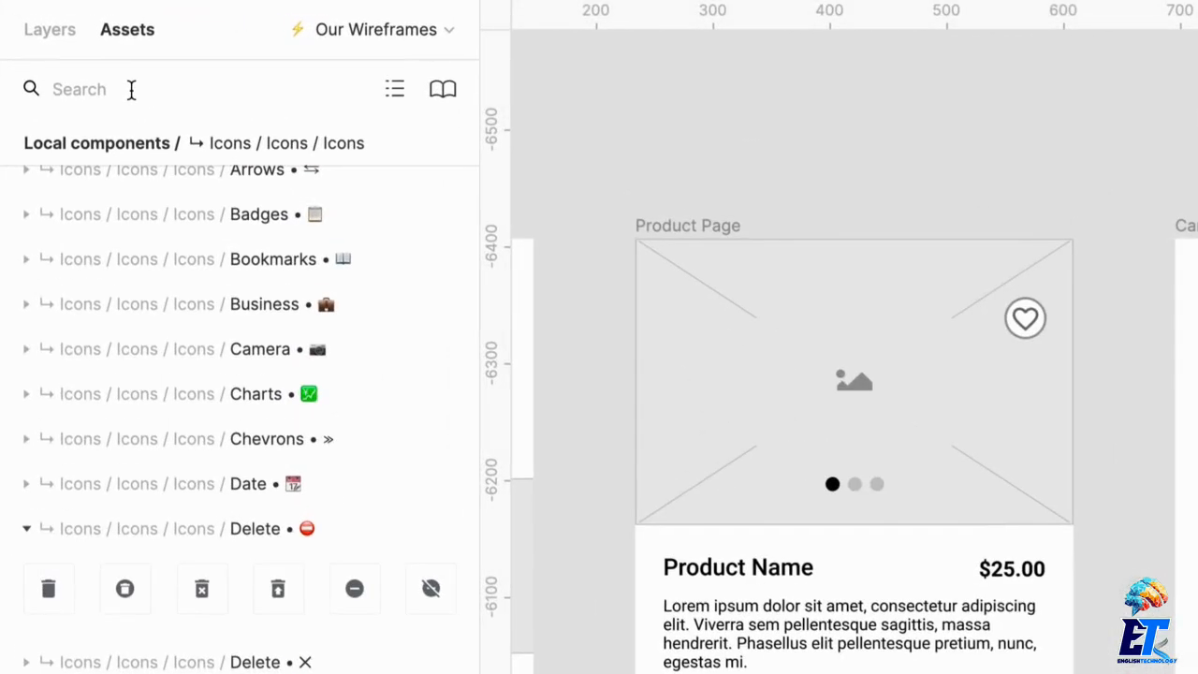
pyautogui.click(131, 89)
pyautogui.write('primary b')
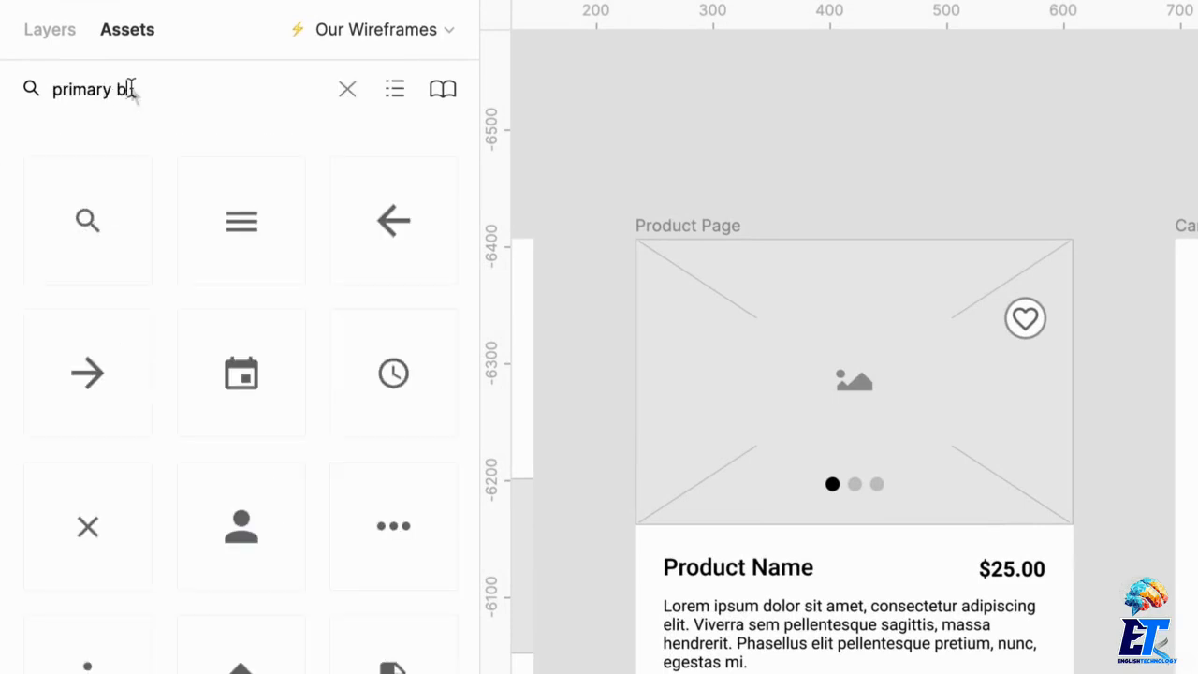
pyautogui.write('ut')
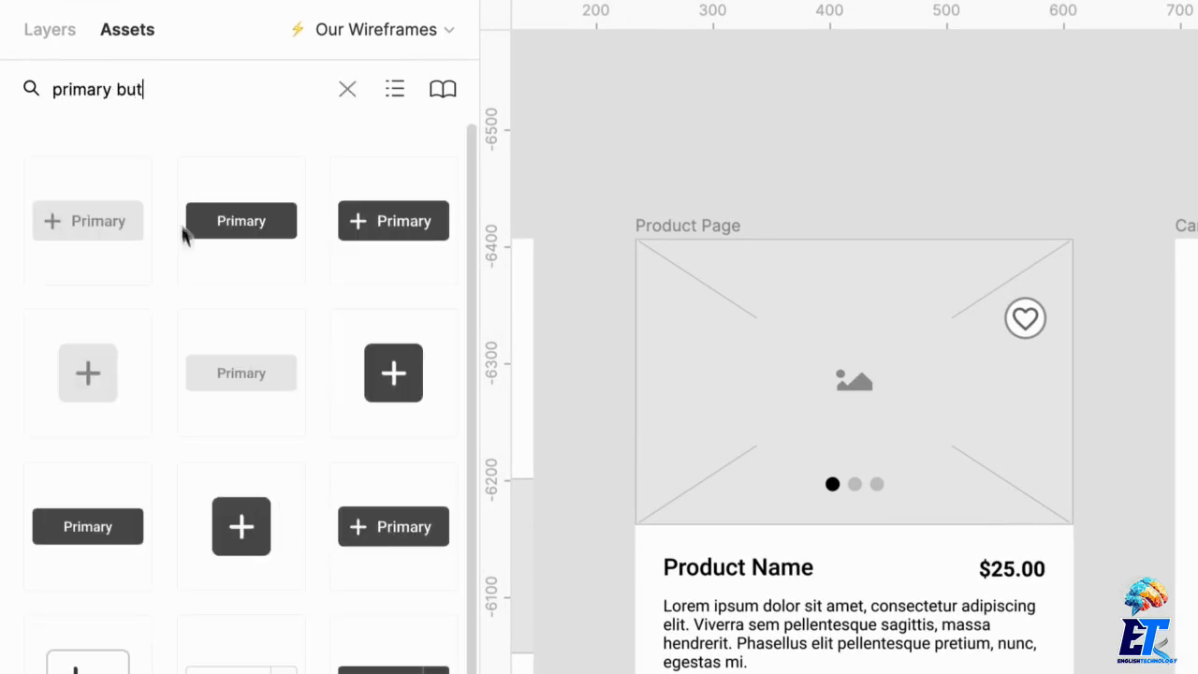
pyautogui.moveTo(233, 239); pyautogui.dragTo(1115, 481)
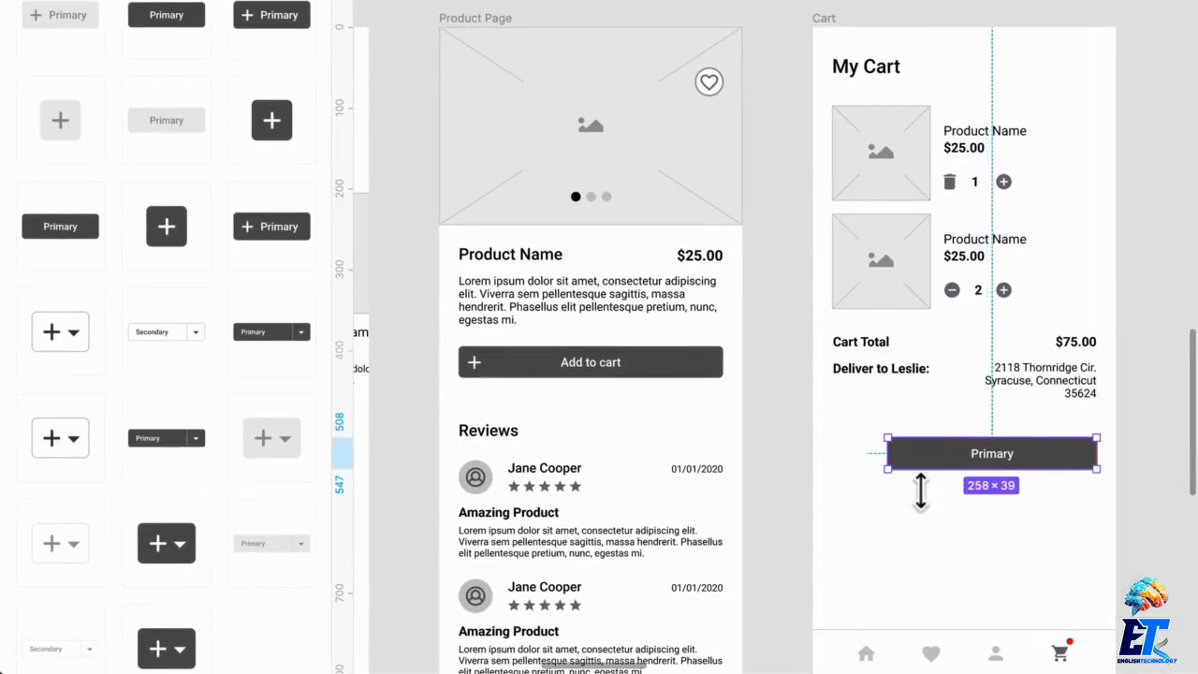
# Widen the new button to about 326 px to span the Cart content and change its label to "Checkout".
pyautogui.moveTo(908, 479); pyautogui.dragTo(851, 477)
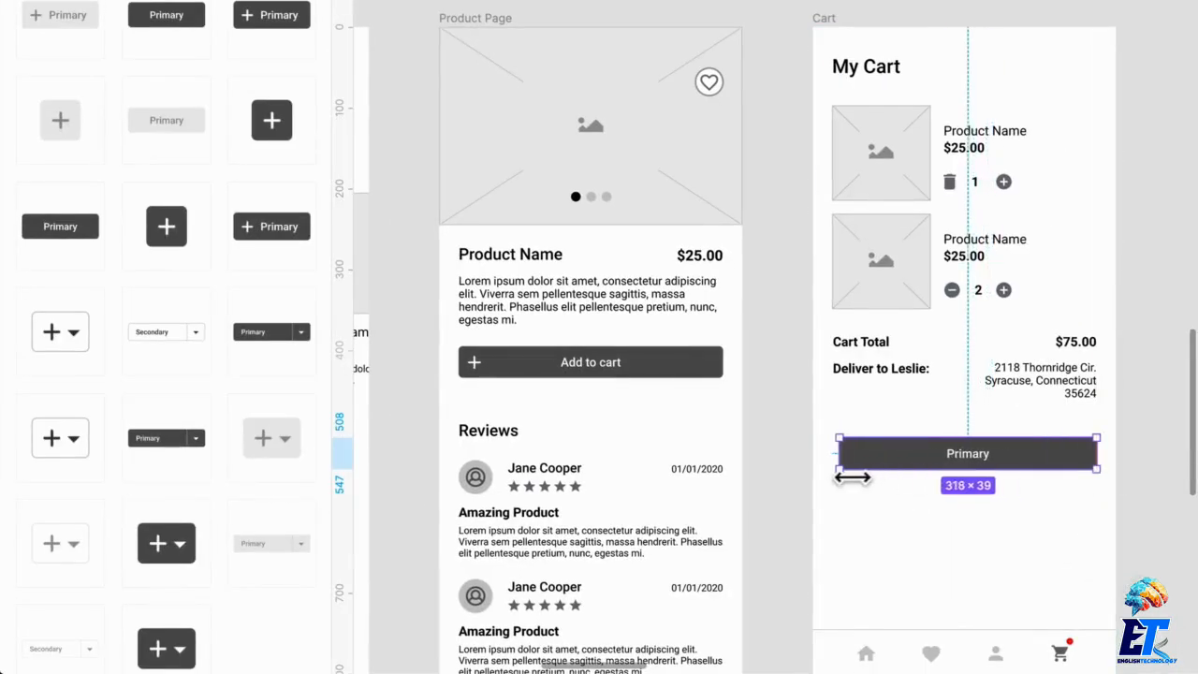
pyautogui.doubleClick(971, 458)
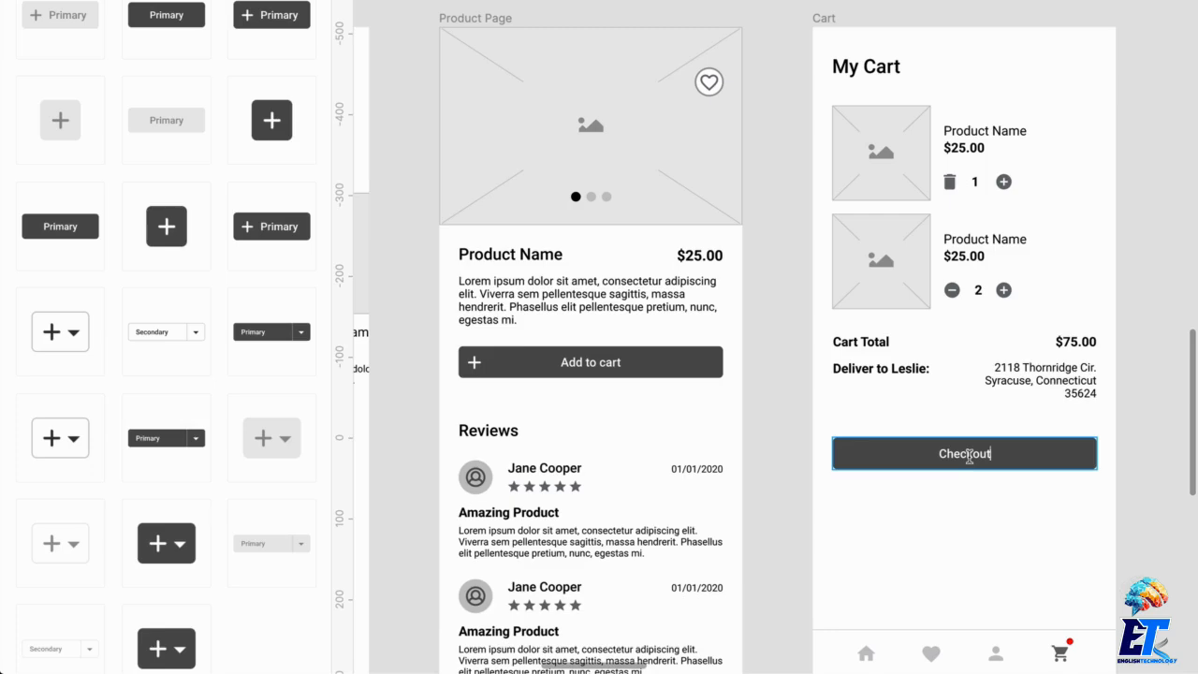
pyautogui.click(1021, 511)
pyautogui.scroll(-2, 1016, 502)
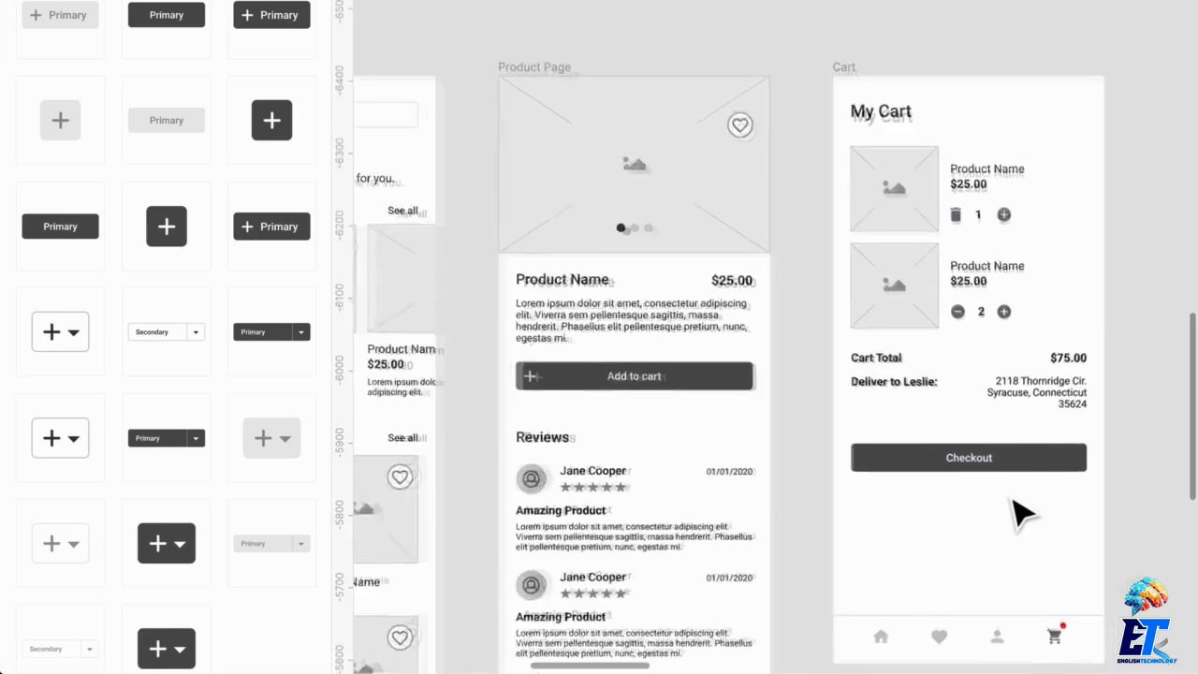
# Move the Checkout button up closer beneath the delivery address, with its upper edge at about 486 px in the Cart frame.
pyautogui.scroll(4, 1016, 502)
pyautogui.hscroll(1, 1016, 501)
pyautogui.moveTo(1071, 459)
pyautogui.mouseDown()
pyautogui.moveTo(1065, 432)
pyautogui.moveTo(1077, 448)
pyautogui.mouseUp()
pyautogui.hscroll(1, 1080, 503)
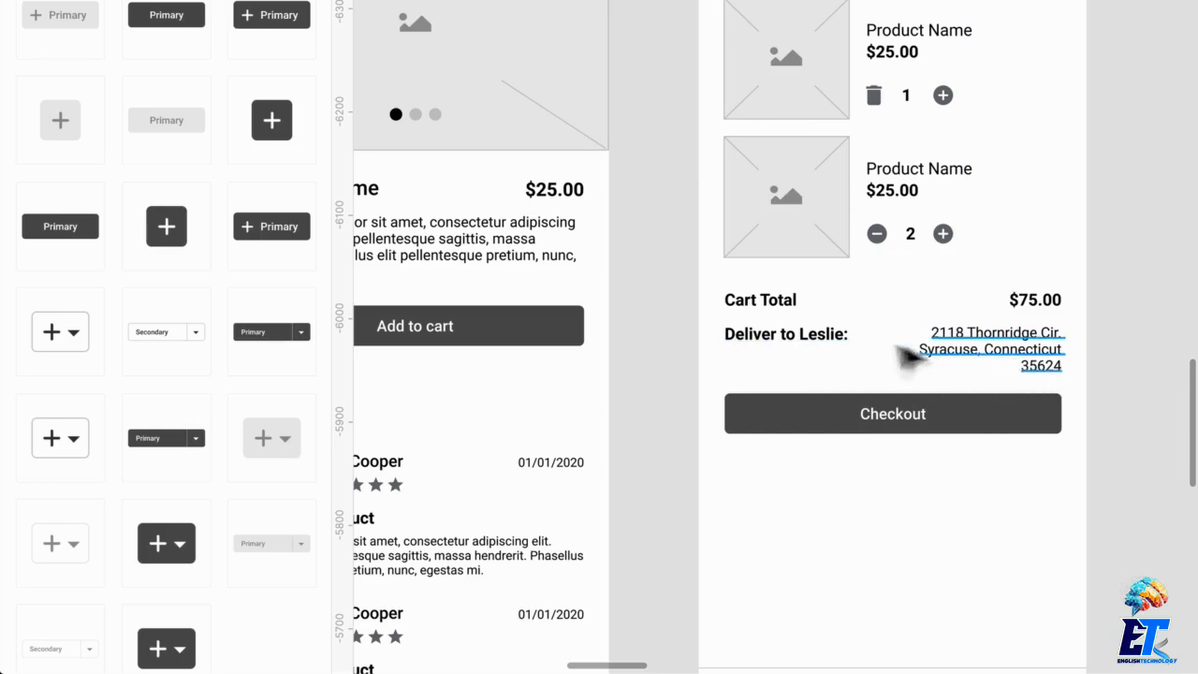
pyautogui.click(1001, 428)
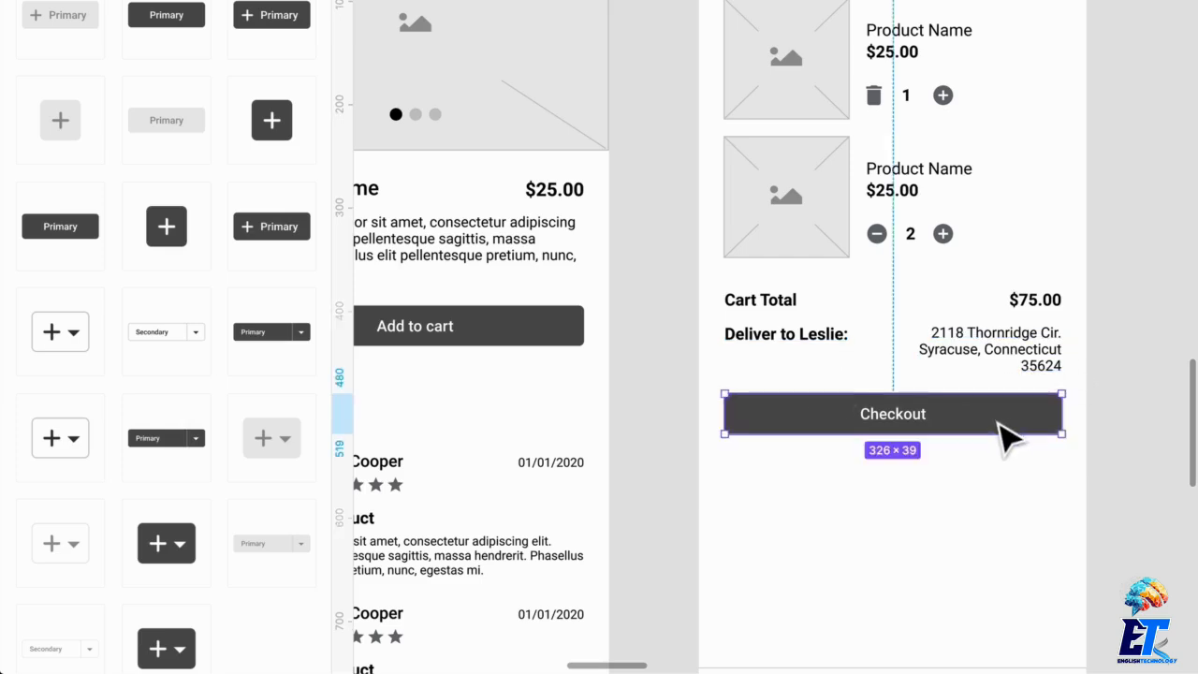
pyautogui.moveTo(998, 421); pyautogui.dragTo(997, 427)
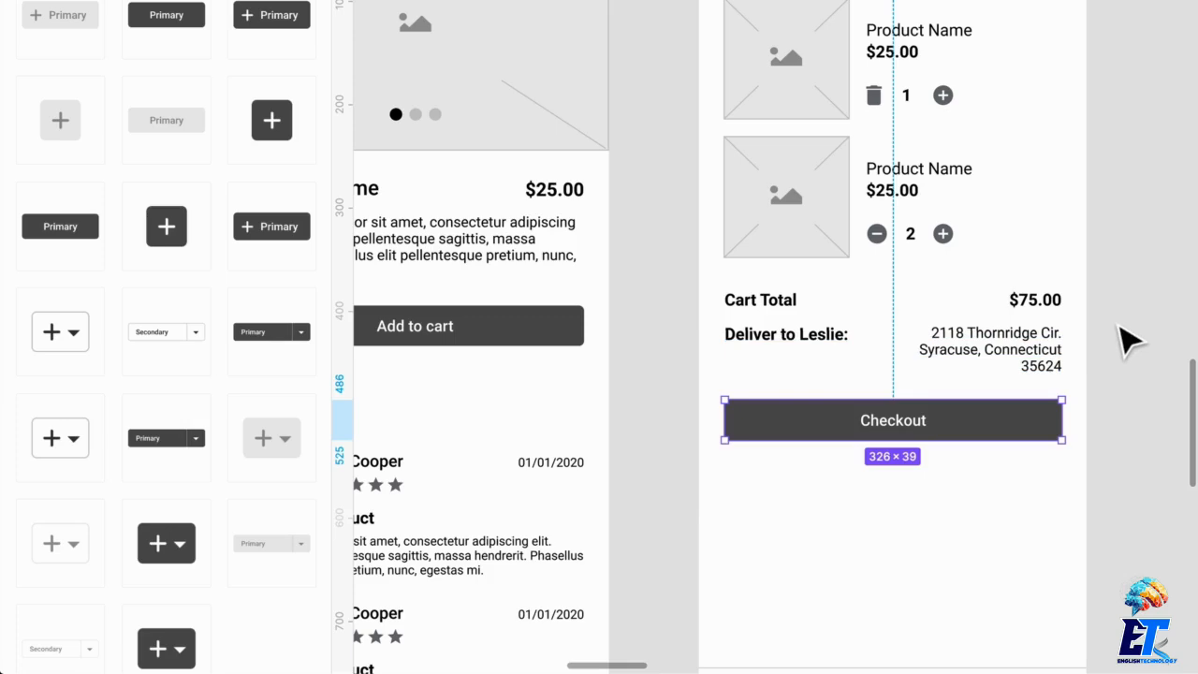
pyautogui.click(1007, 360)
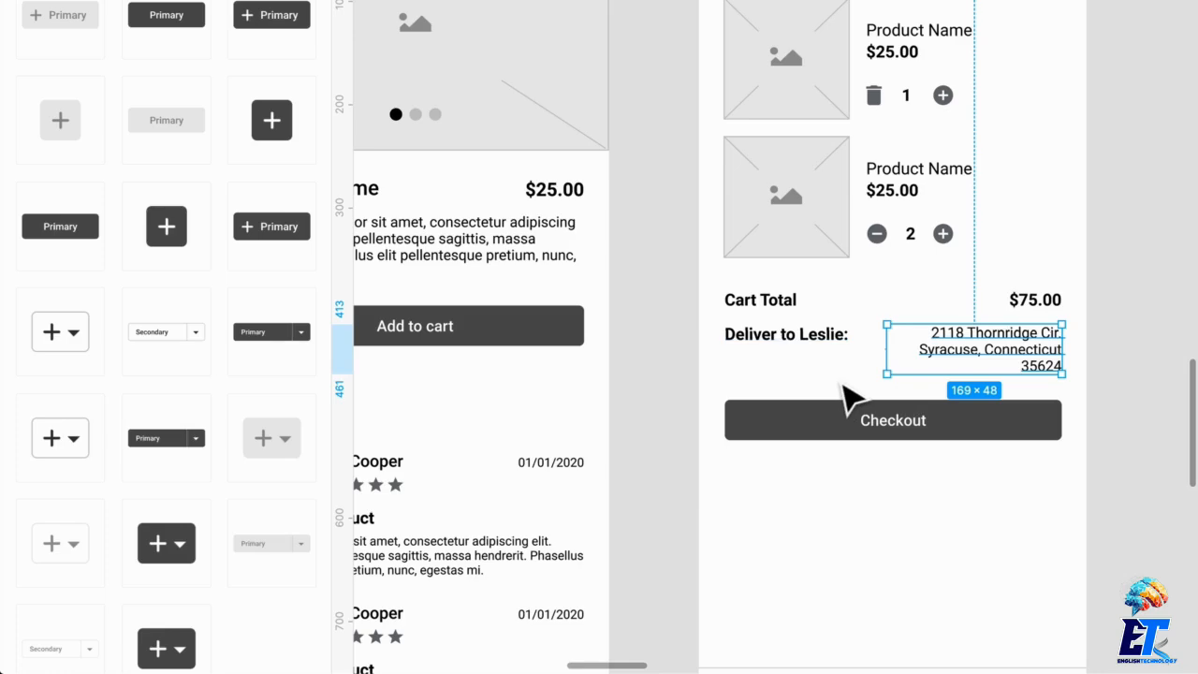
pyautogui.scroll(-3, 840, 396)
pyautogui.click(941, 388)
pyautogui.click(908, 309)
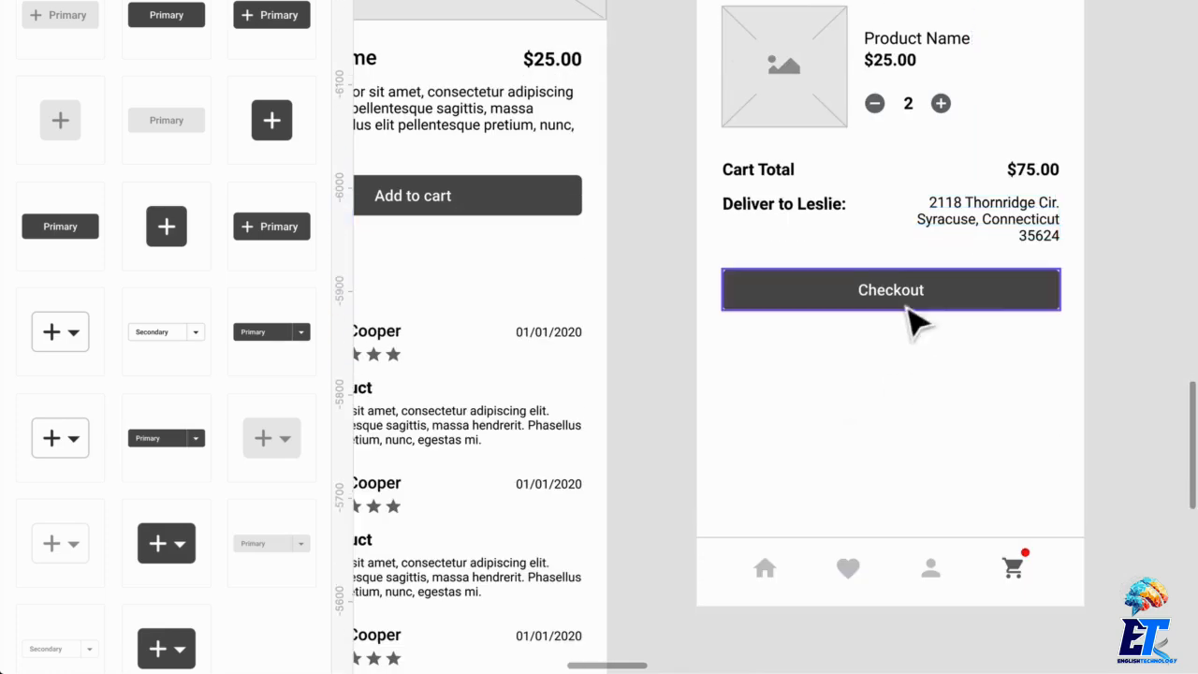
pyautogui.press('Escape')
# Try to extend the Cart frame downward by its lower edge.
pyautogui.scroll(-4, 829, 305)
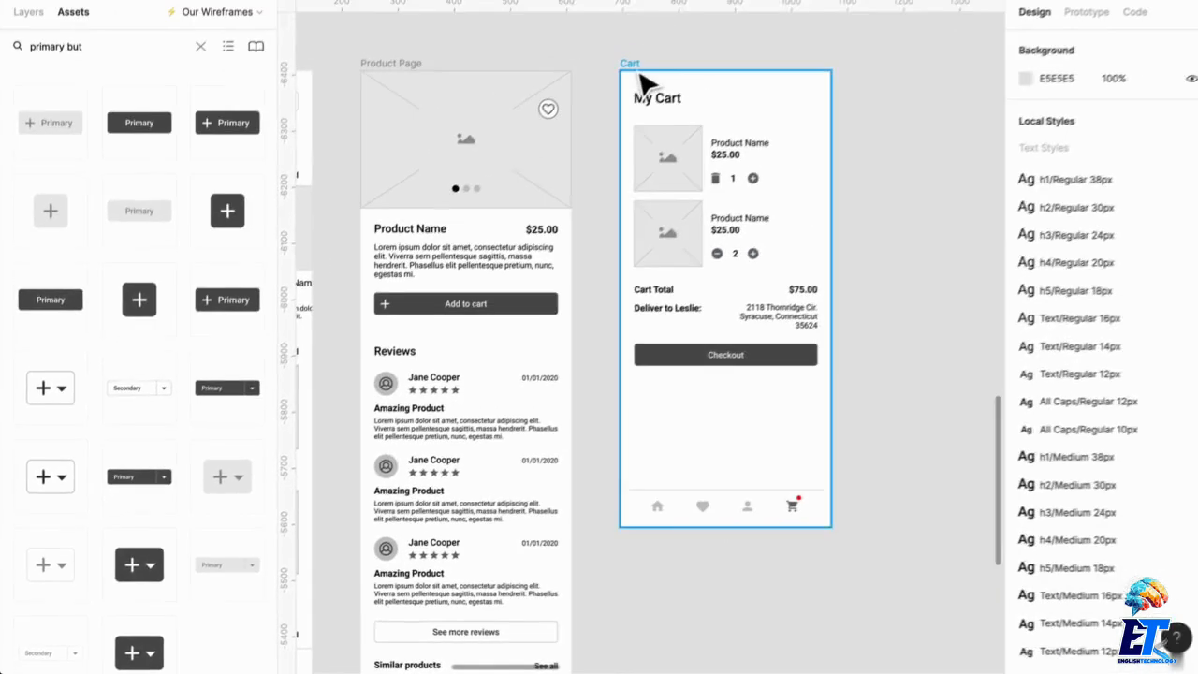
pyautogui.click(636, 70)
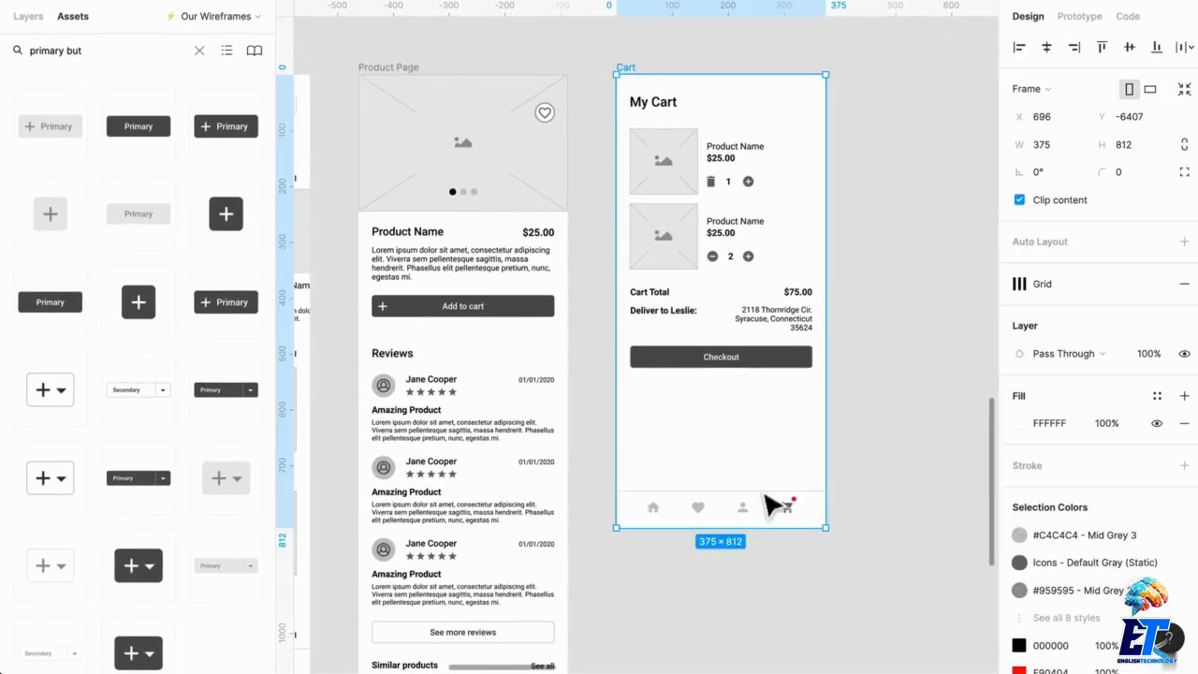
pyautogui.moveTo(758, 534); pyautogui.dragTo(755, 591)
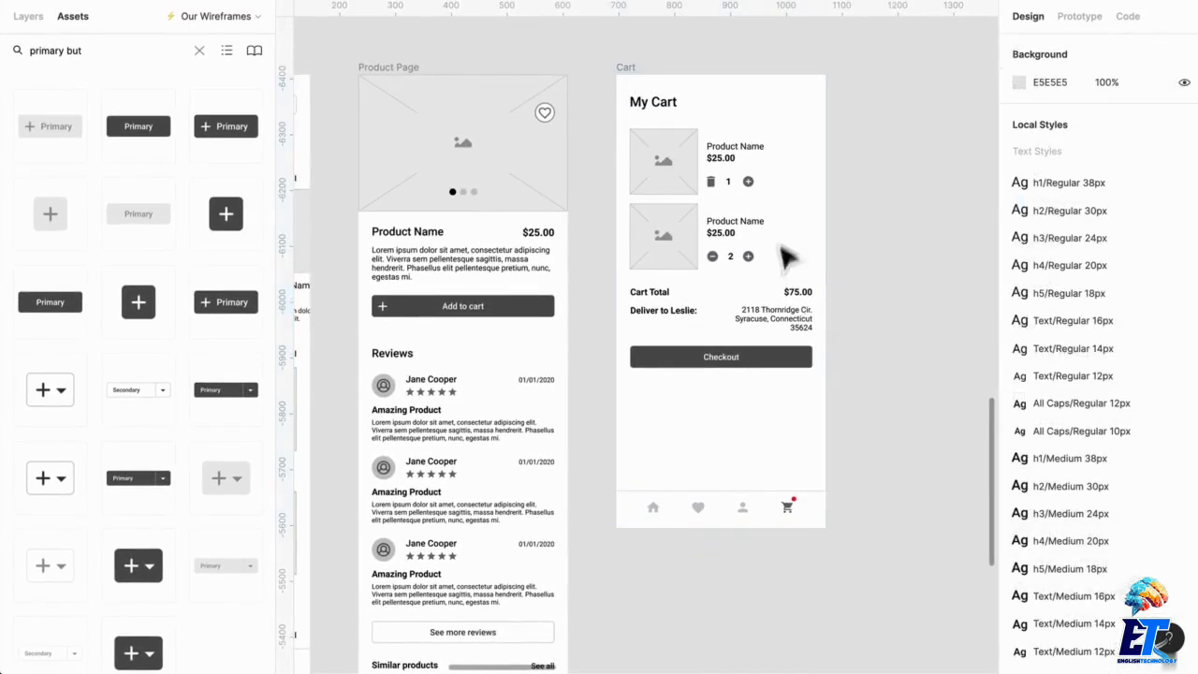
# Select the quantity controls in both product rows of the Cart screen and check their constraints.
pyautogui.click(751, 183)
pyautogui.hotkey('ctrl', 'a')
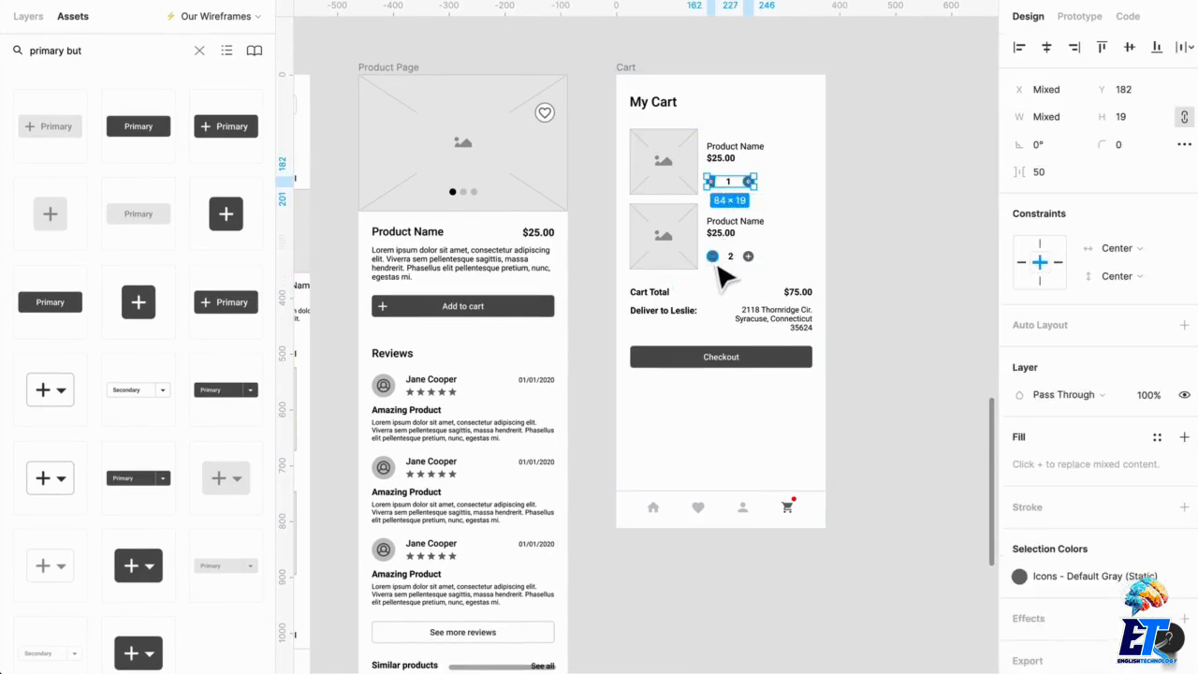
pyautogui.keyDown('shift'); pyautogui.click(713, 257); pyautogui.keyUp('shift')
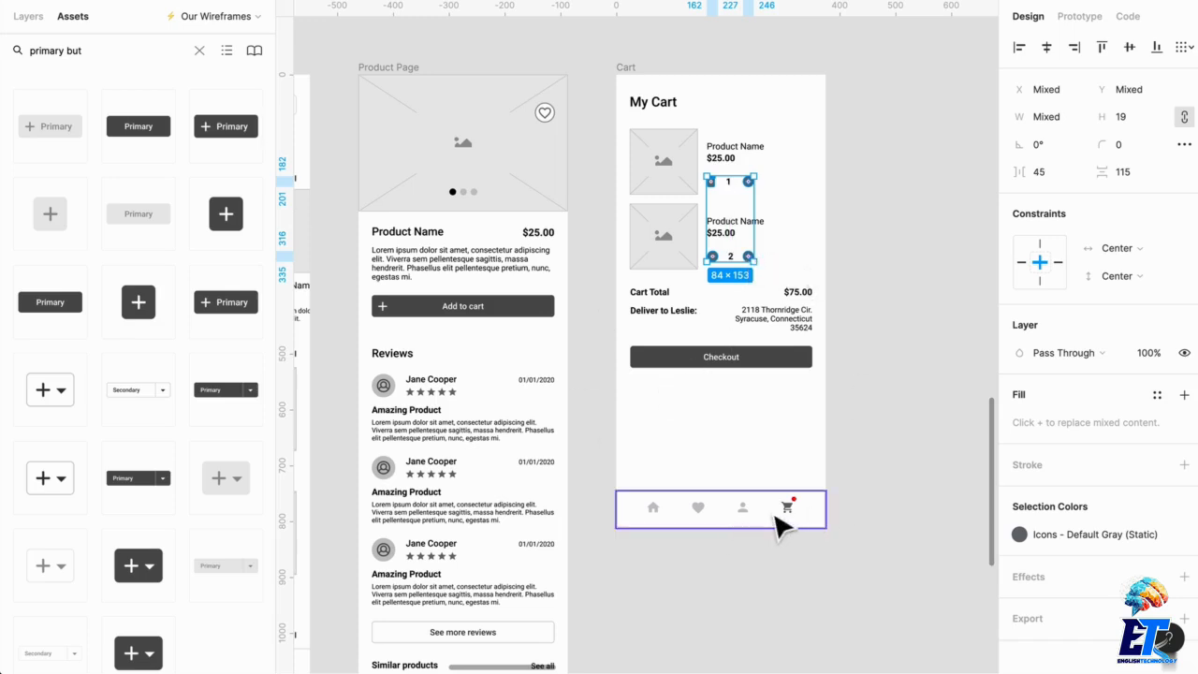
pyautogui.press('Escape')
# Extend the Cart frame downward to a height of about 1003 px.
pyautogui.click(640, 77)
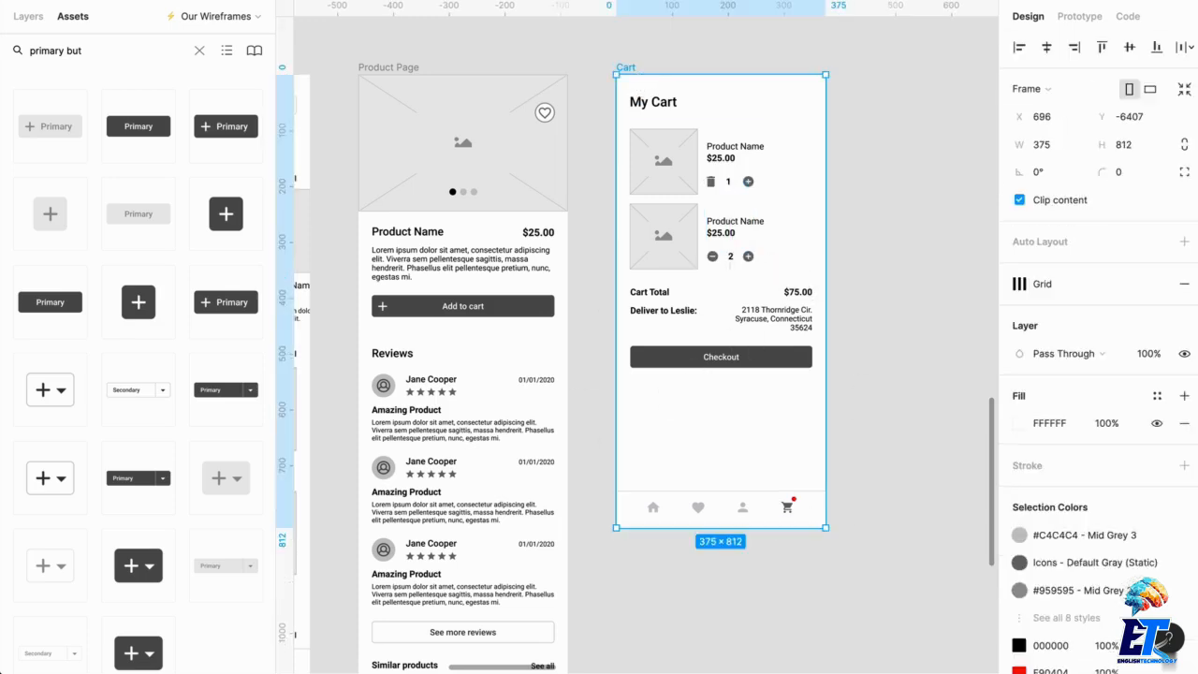
pyautogui.keyDown('ctrl'); pyautogui.click(796, 503); pyautogui.keyUp('ctrl')
pyautogui.click(922, 269)
pyautogui.scroll(-1, 754, 190)
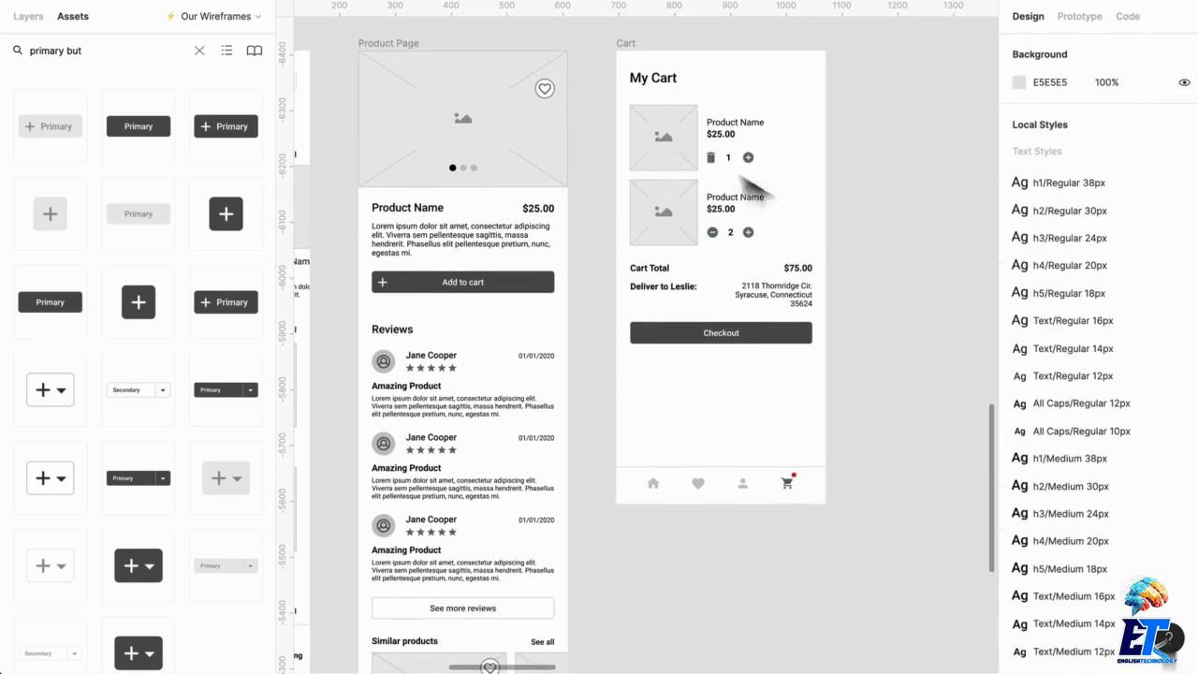
pyautogui.click(648, 54)
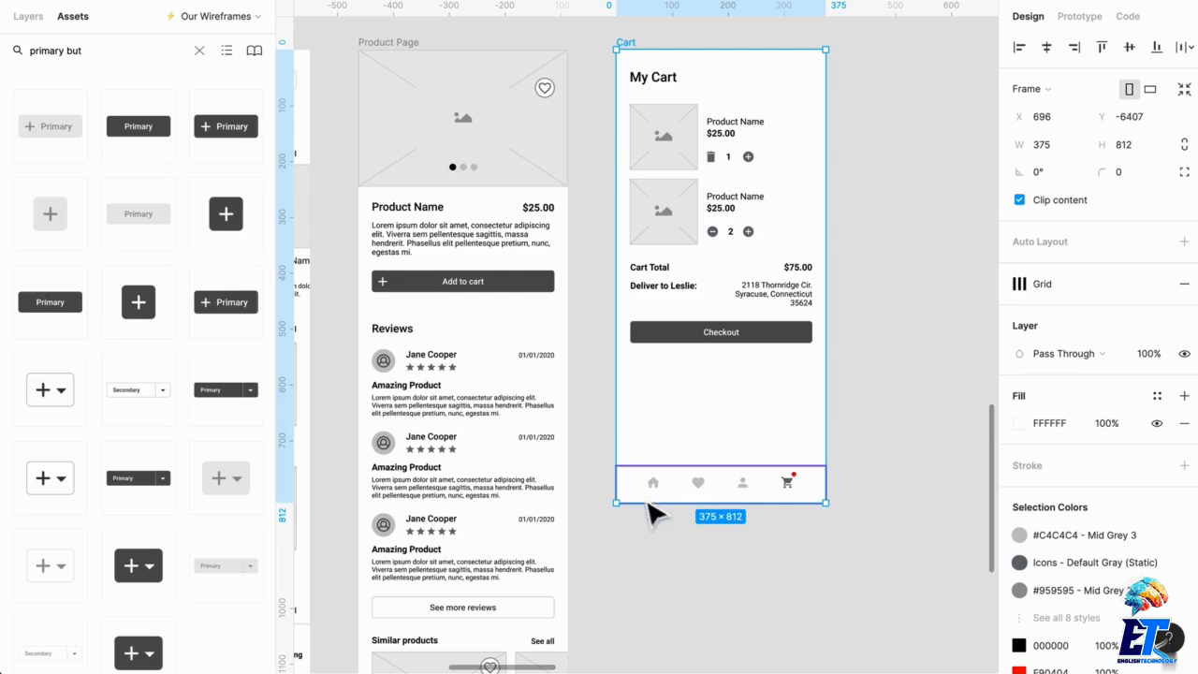
pyautogui.moveTo(781, 503); pyautogui.dragTo(779, 629)
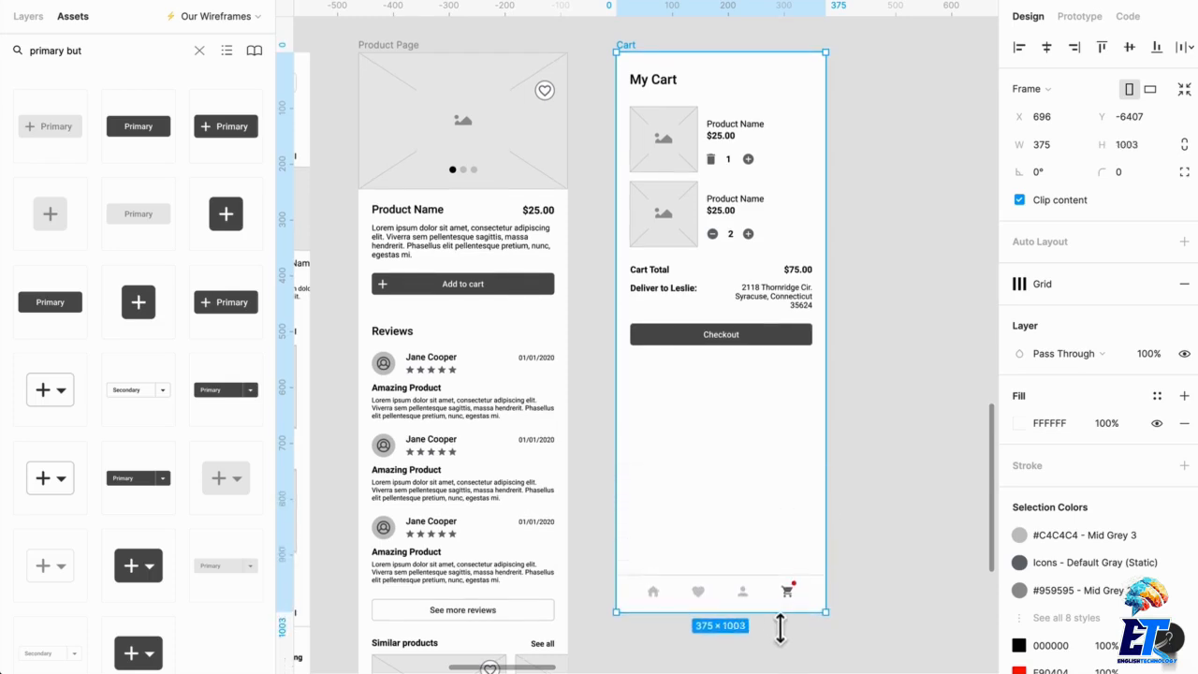
pyautogui.click(939, 402)
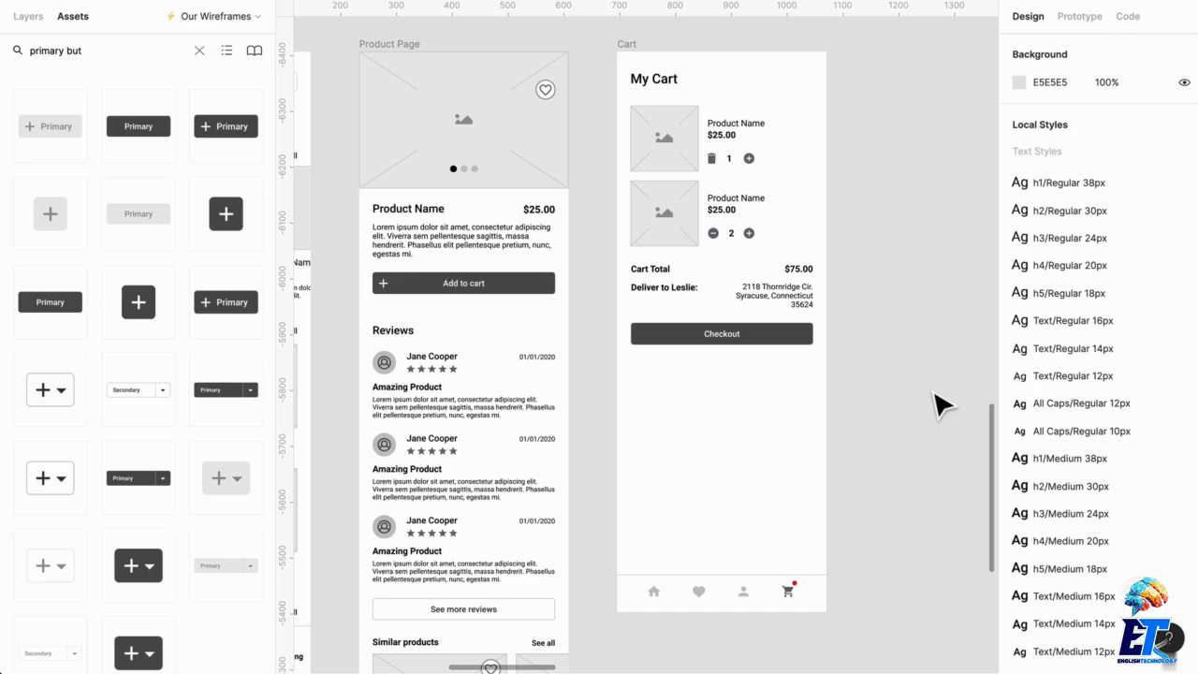
# Copy the Similar products section, with its heading, See all link and product cards, from the Product Page to beneath the Cart's Checkout button.
pyautogui.scroll(-3, 744, 337)
pyautogui.hscroll(-2, 744, 337)
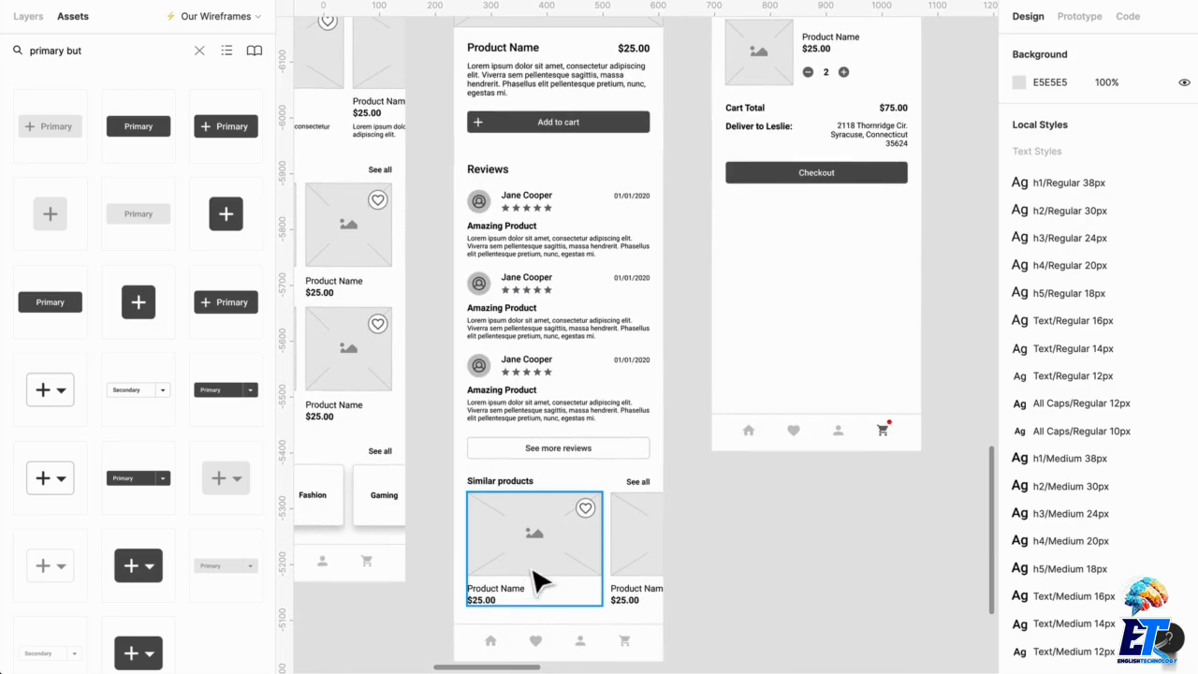
pyautogui.click(653, 540)
pyautogui.keyDown('shift'); pyautogui.click(641, 481); pyautogui.keyUp('shift')
pyautogui.keyDown('shift'); pyautogui.click(527, 530); pyautogui.keyUp('shift')
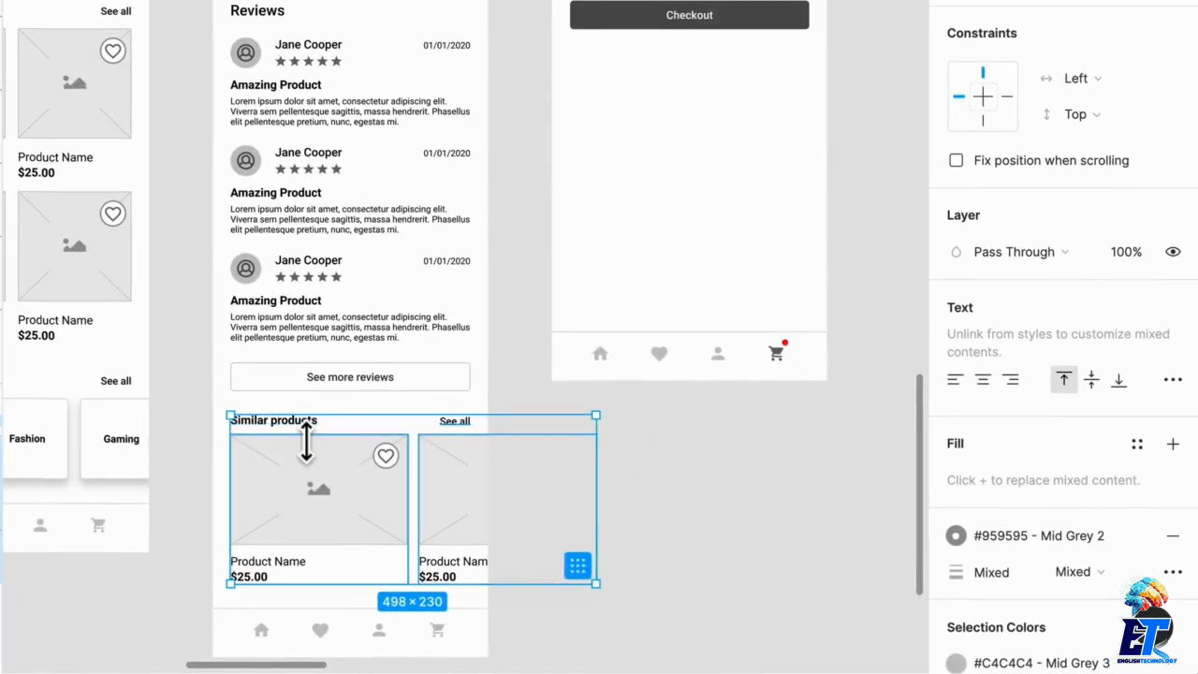
pyautogui.moveTo(394, 481); pyautogui.dragTo(706, 275)
pyautogui.moveTo(622, 214); pyautogui.dragTo(607, 160)
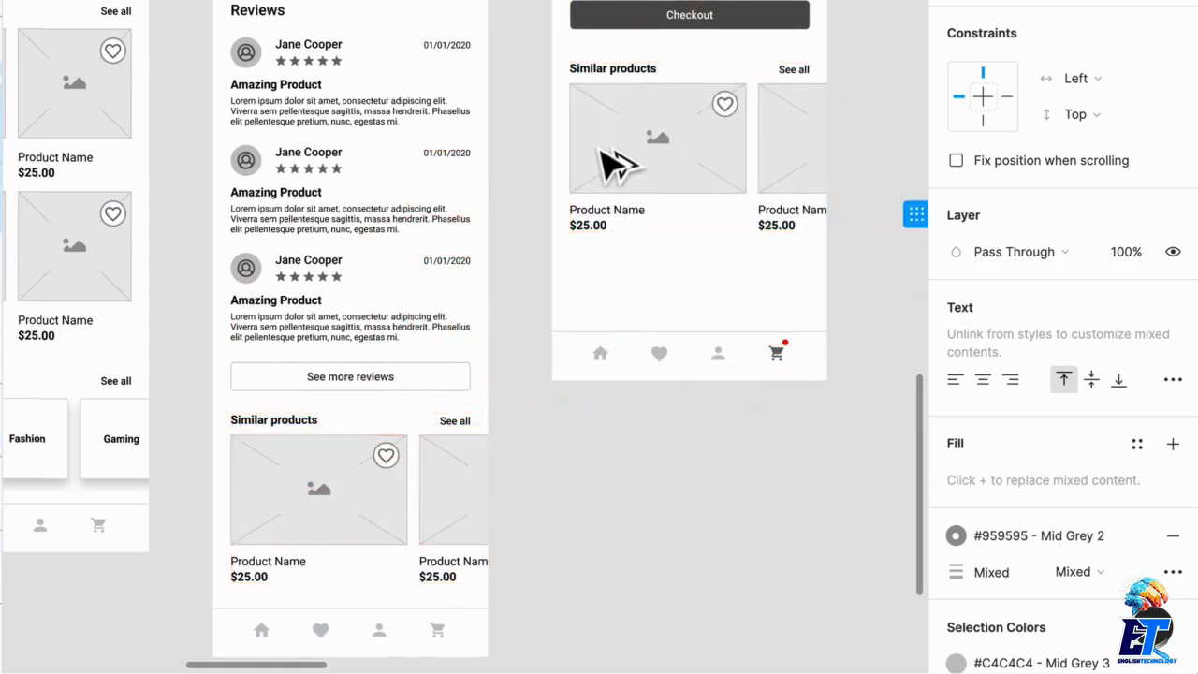
# Rename the copied Similar products heading beneath the Cart's Checkout button to "Others bought".
pyautogui.scroll(3, 714, 195)
pyautogui.scroll(4, 727, 227)
pyautogui.hscroll(3, 730, 235)
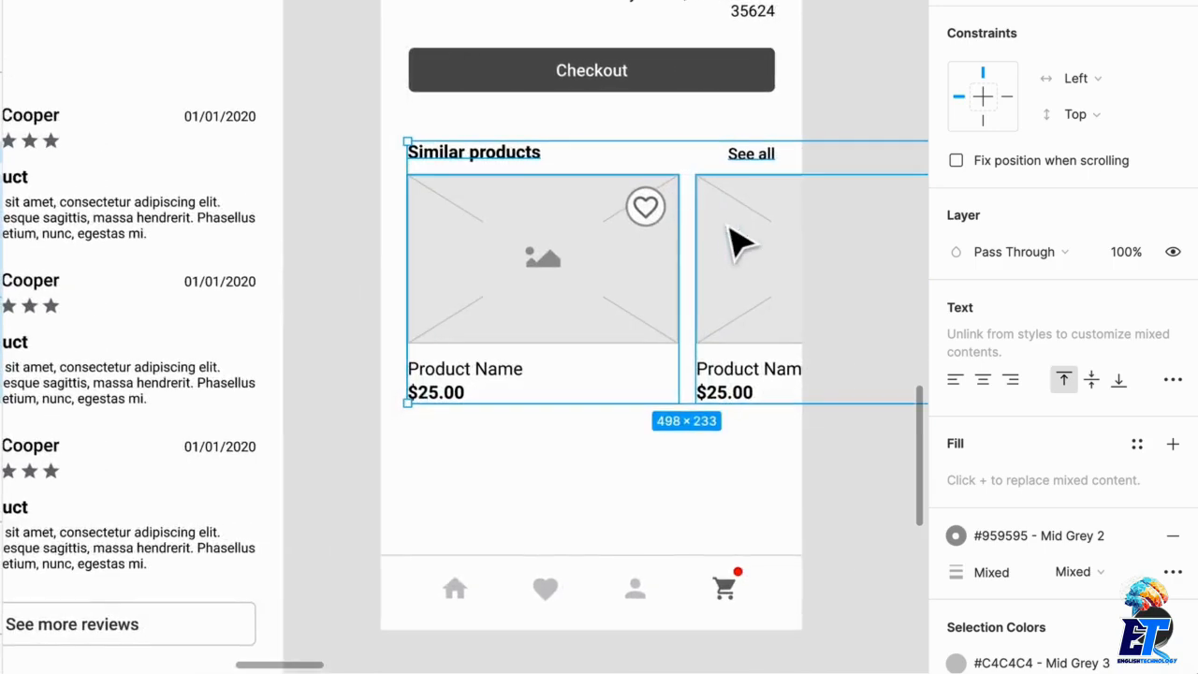
pyautogui.doubleClick(473, 157)
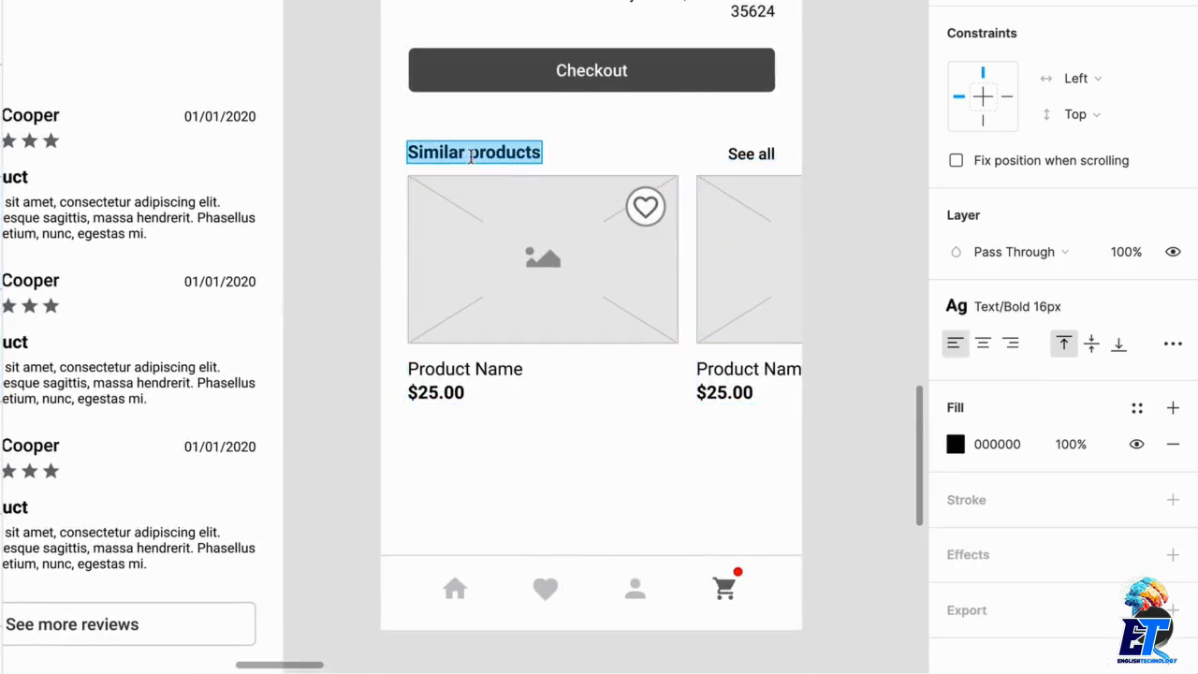
pyautogui.write('Other')
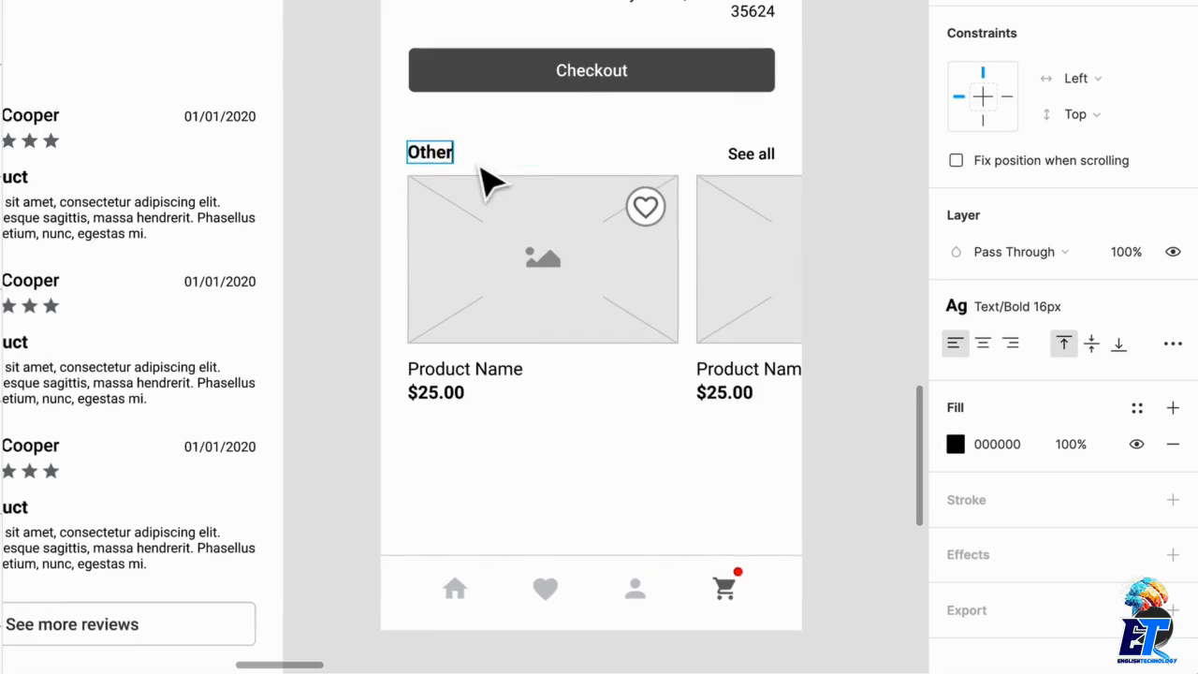
pyautogui.write('s yought')
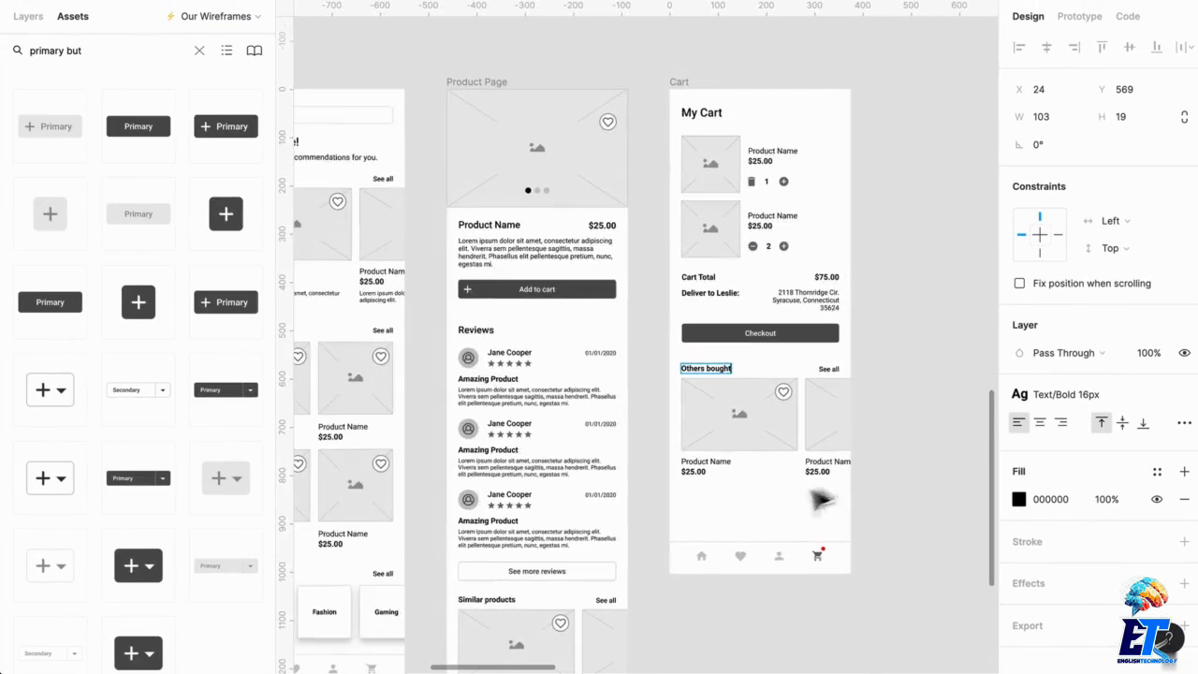
# Shorten the Cart frame from its lower edge to a height of about 907 px and deselect it.
pyautogui.click(766, 573)
pyautogui.press('Escape')
pyautogui.moveTo(749, 586); pyautogui.dragTo(747, 543)
pyautogui.click(823, 570)
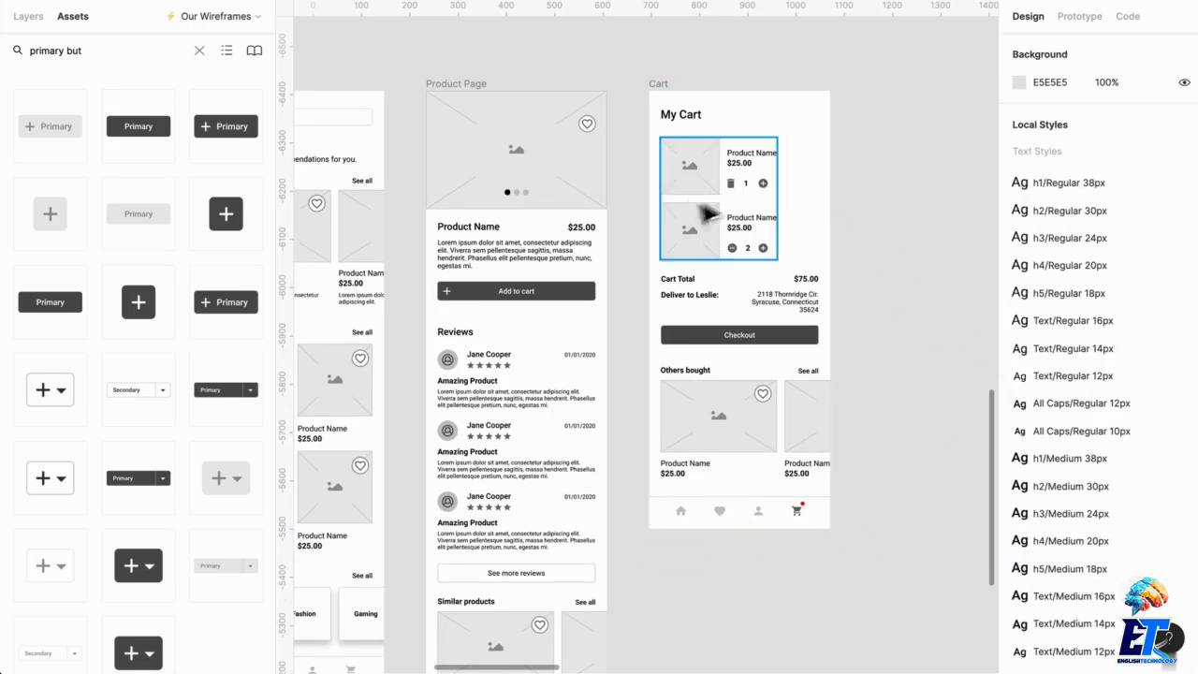
# Review the Cart screen's product rows, quantity controls, cart total, delivery details, Checkout button, Others bought section and navigation bar.
pyautogui.scroll(5, 801, 186)
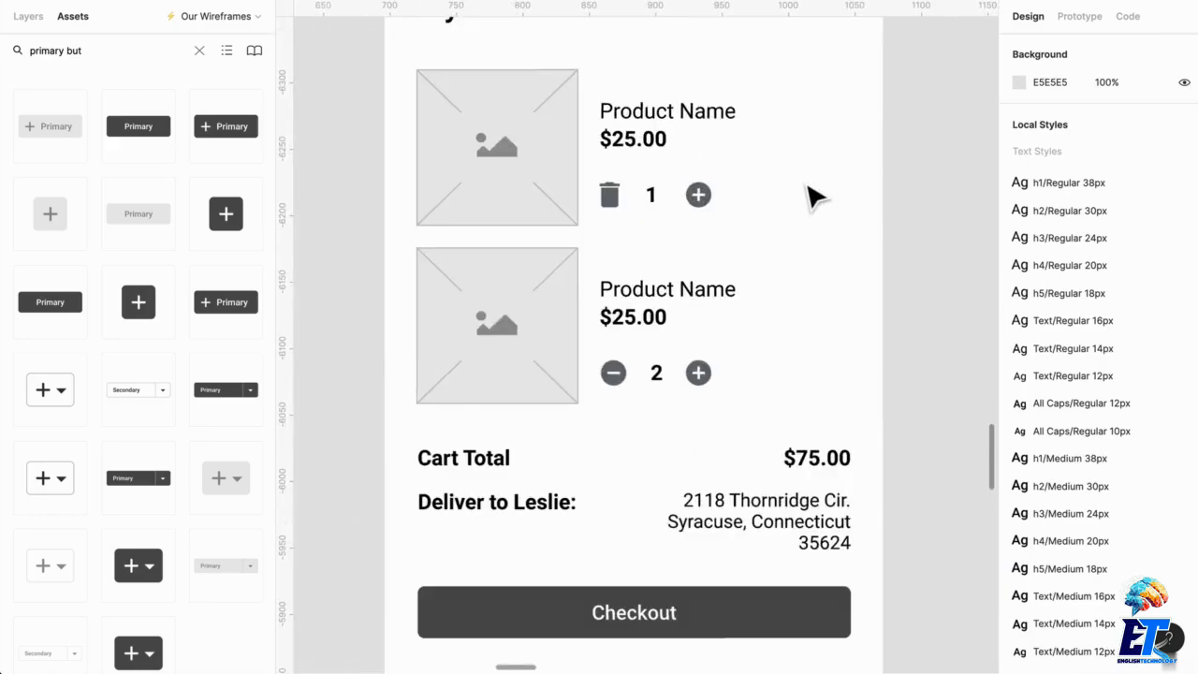
pyautogui.hscroll(-1, 807, 186)
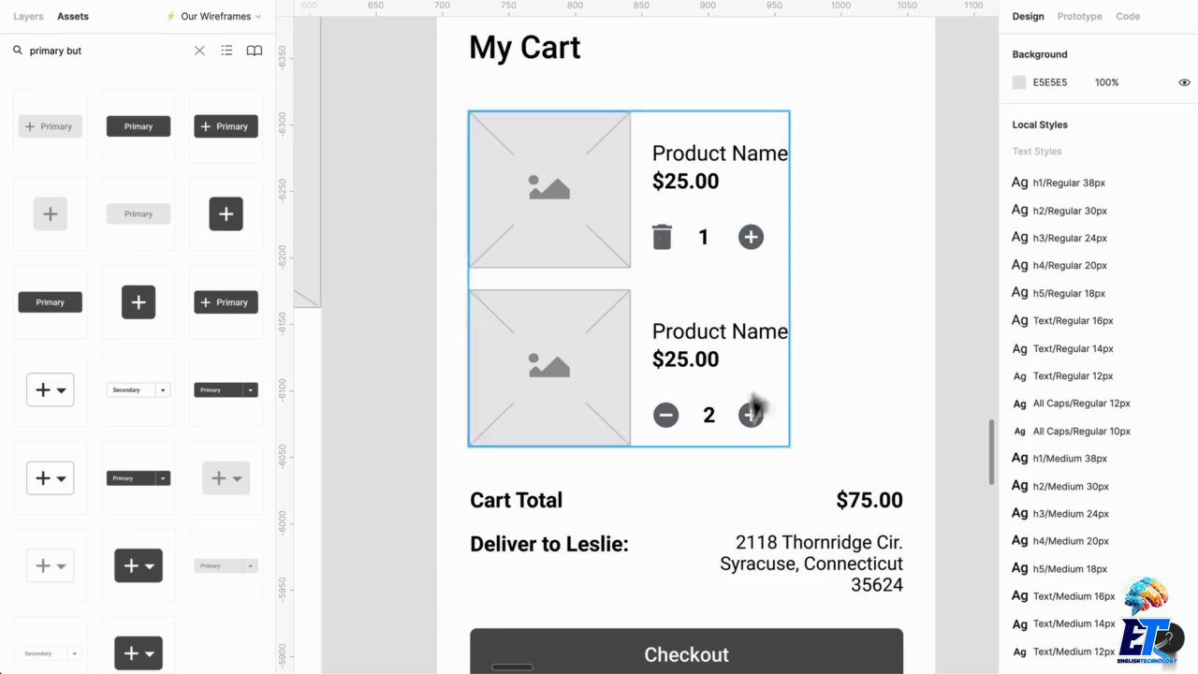
pyautogui.scroll(-4, 754, 411)
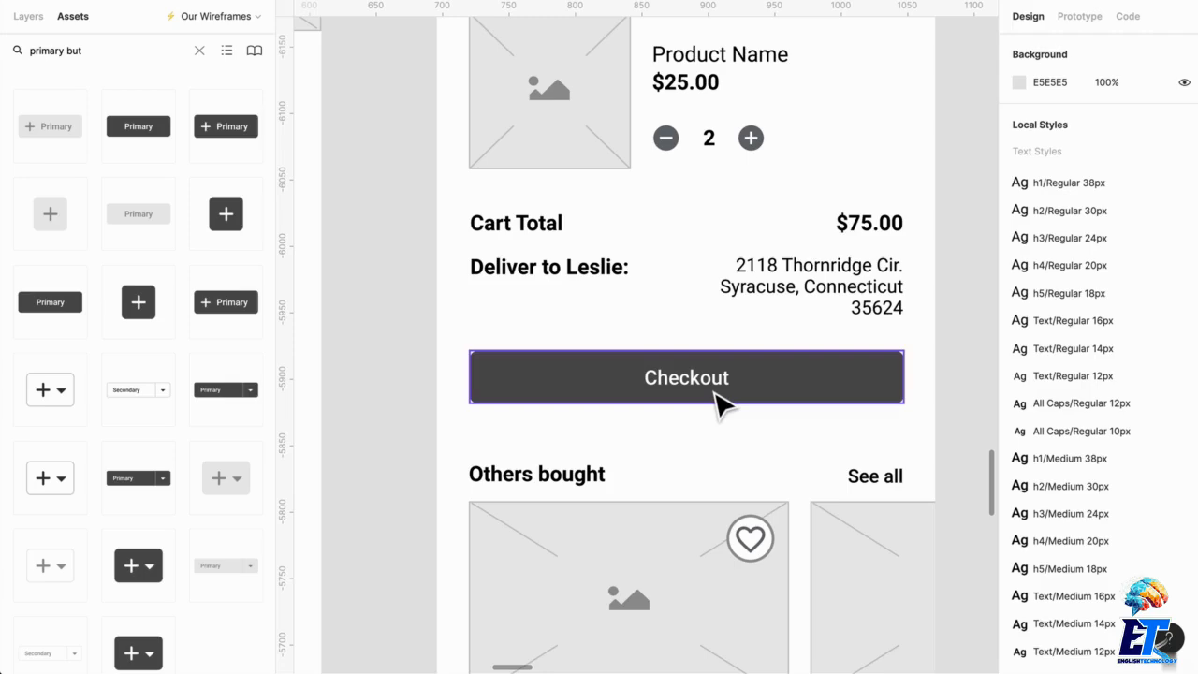
pyautogui.scroll(-4, 720, 398)
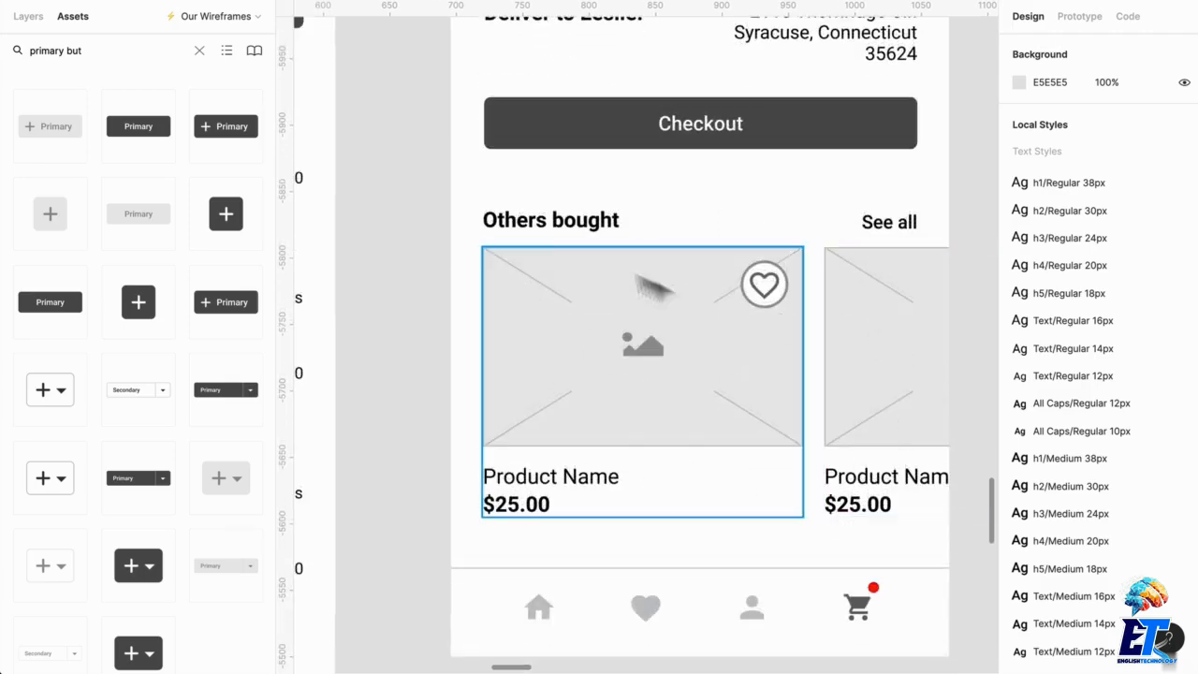
pyautogui.scroll(3, 913, 393)
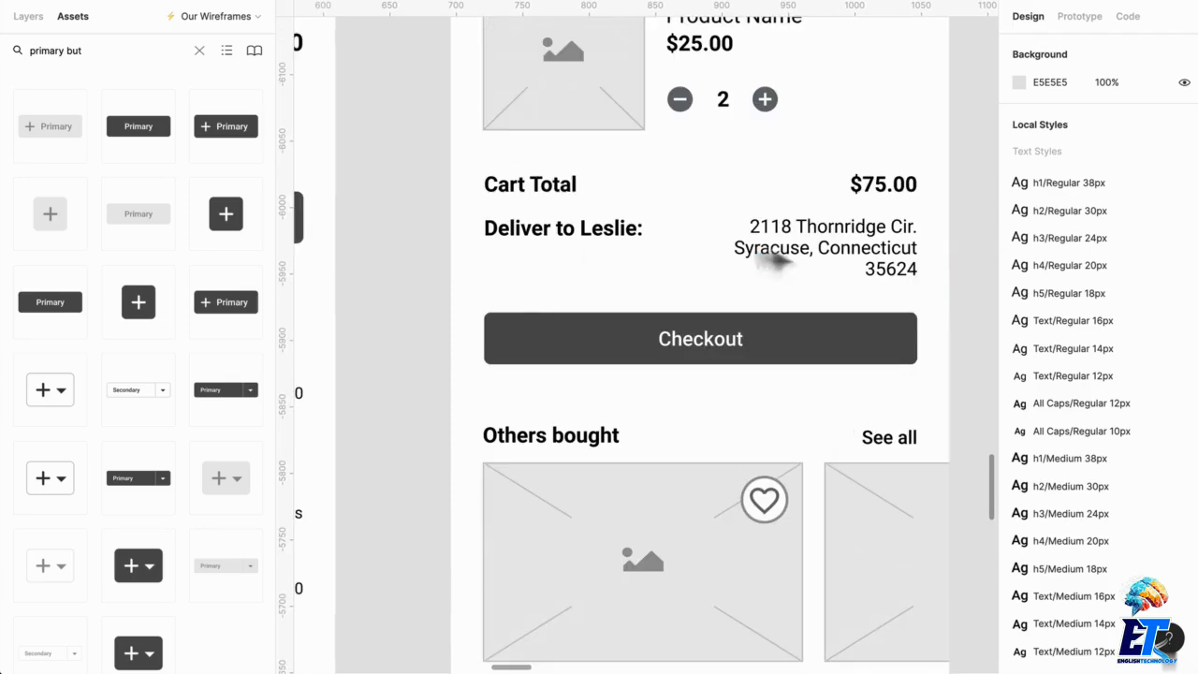
pyautogui.click(613, 241)
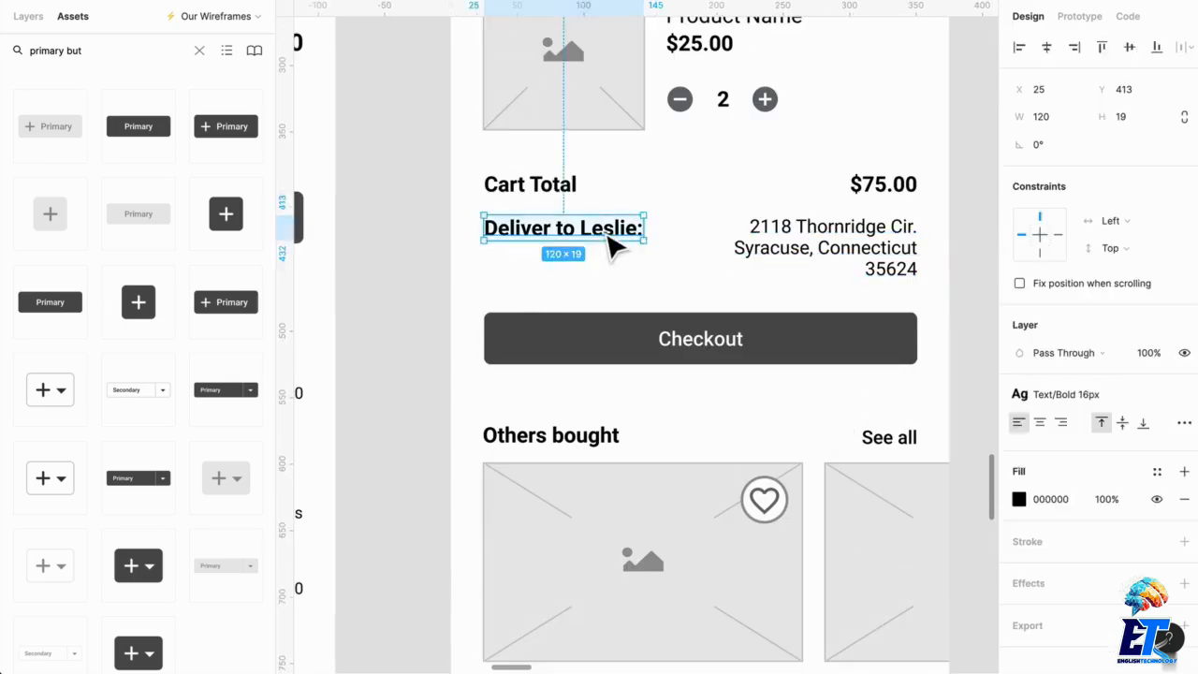
pyautogui.doubleClick(615, 228)
pyautogui.scroll(5, 636, 239)
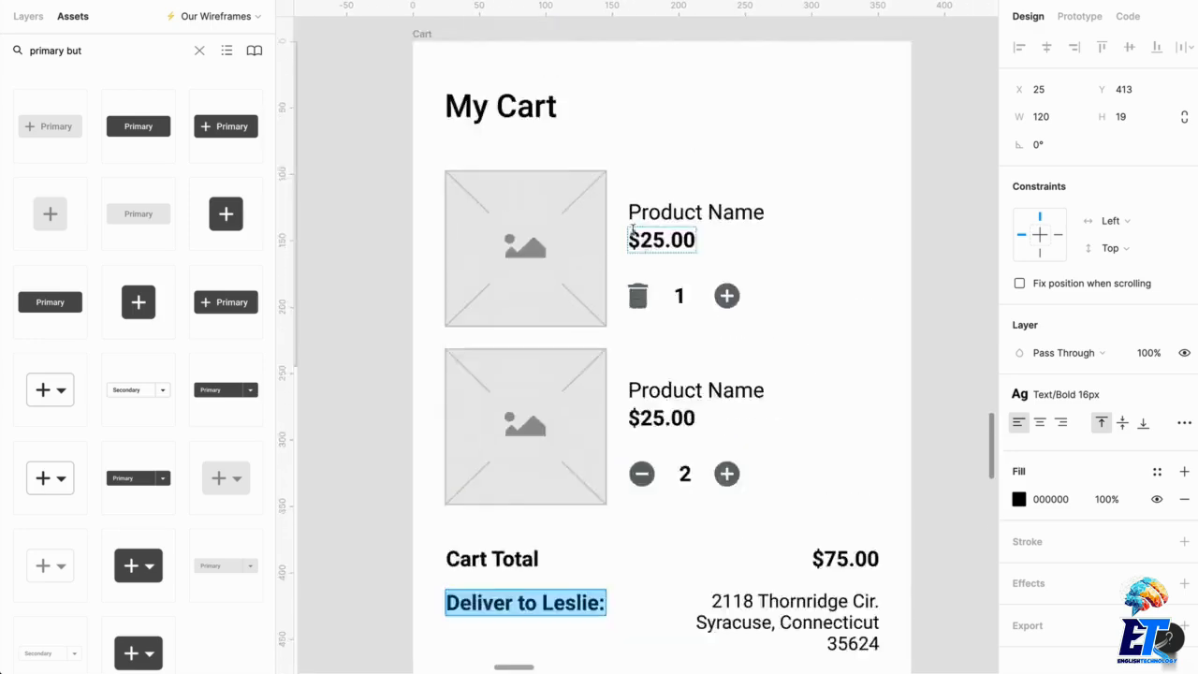
pyautogui.scroll(-4, 894, 407)
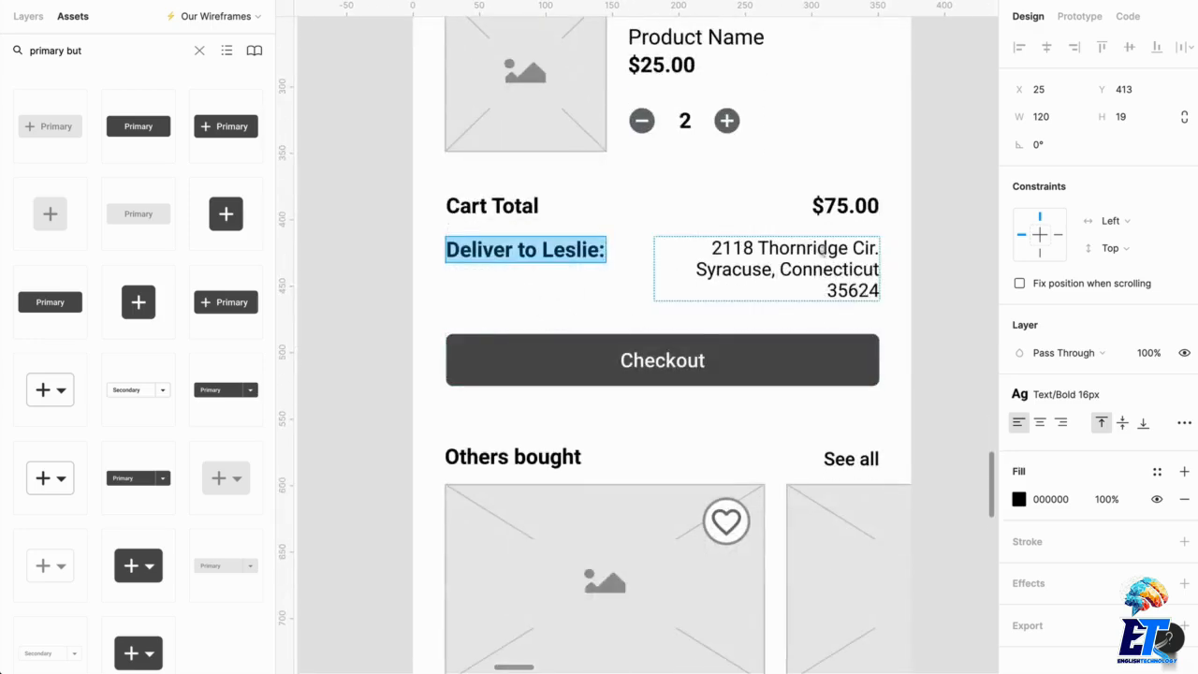
pyautogui.scroll(-4, 692, 298)
pyautogui.scroll(2, 700, 305)
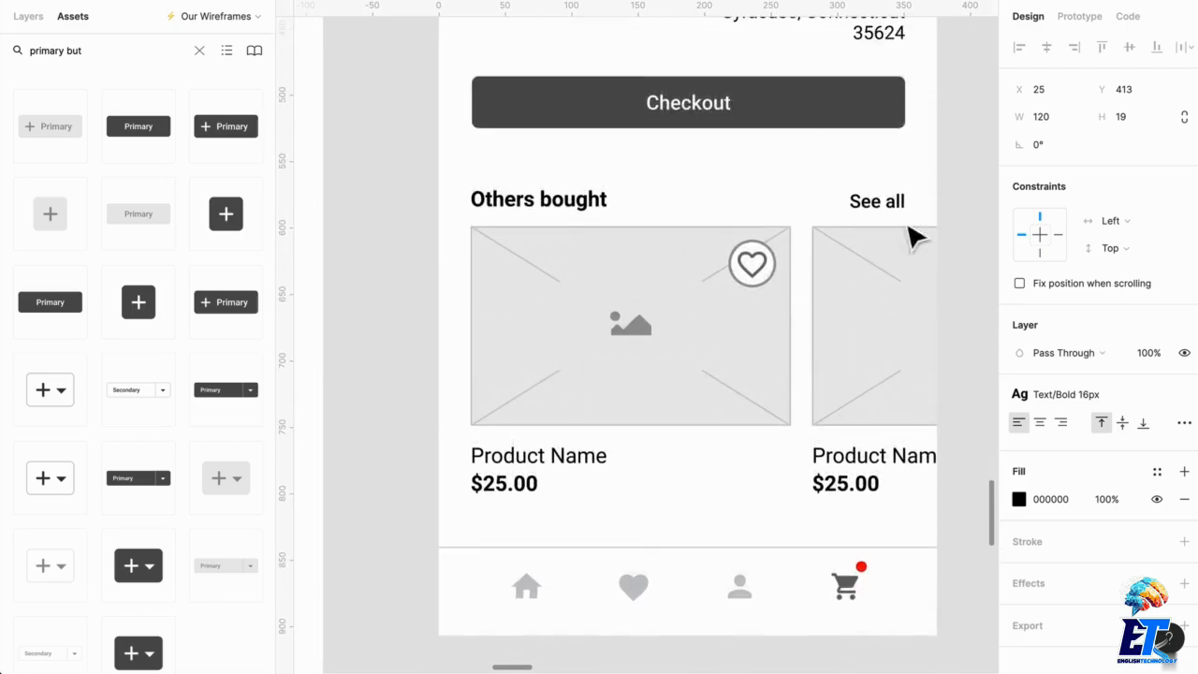
pyautogui.scroll(2, 880, 243)
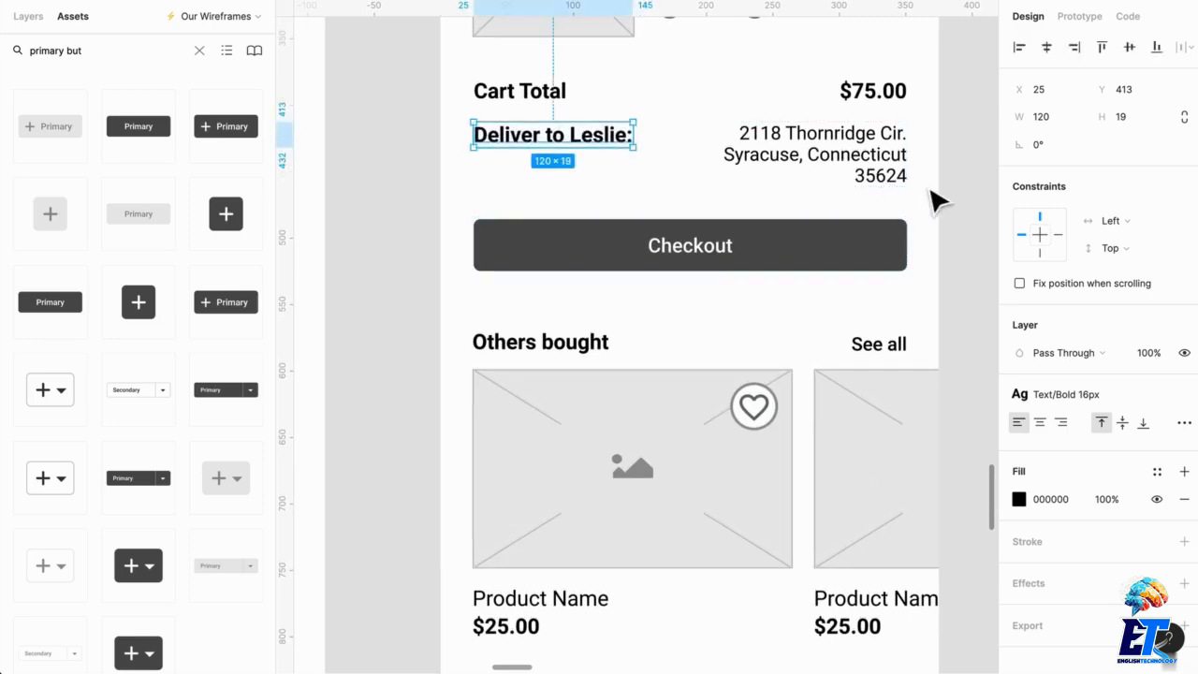
pyautogui.scroll(2, 936, 201)
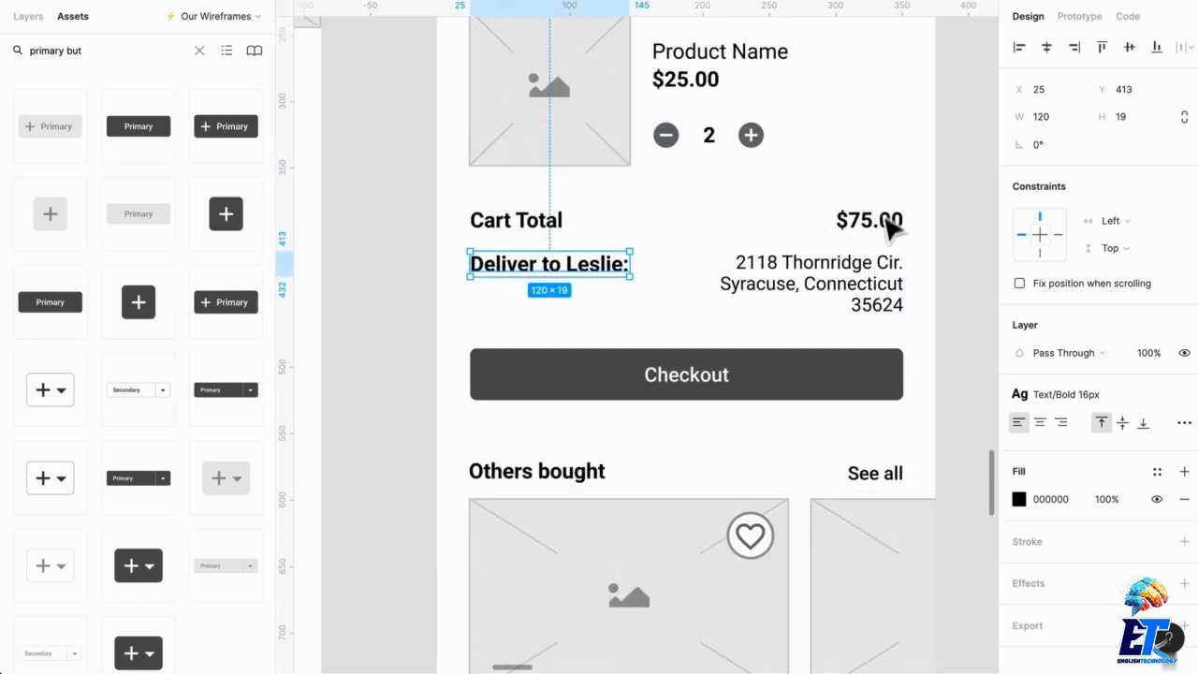
pyautogui.scroll(5, 888, 232)
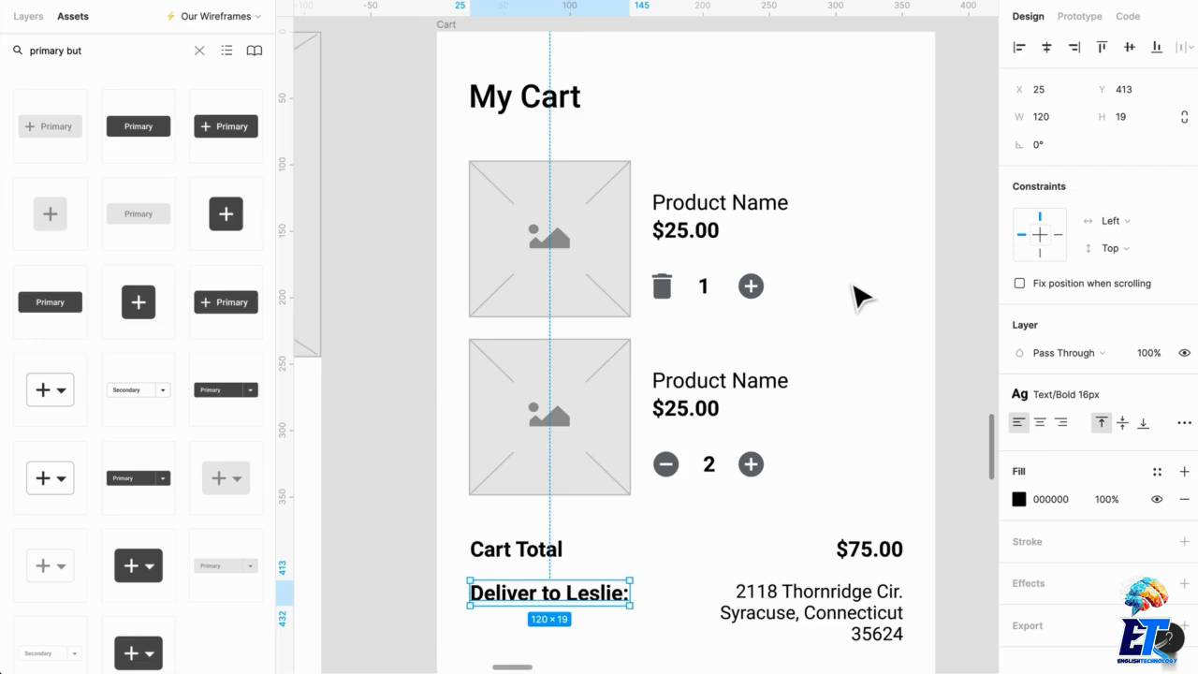
pyautogui.scroll(-10, 859, 296)
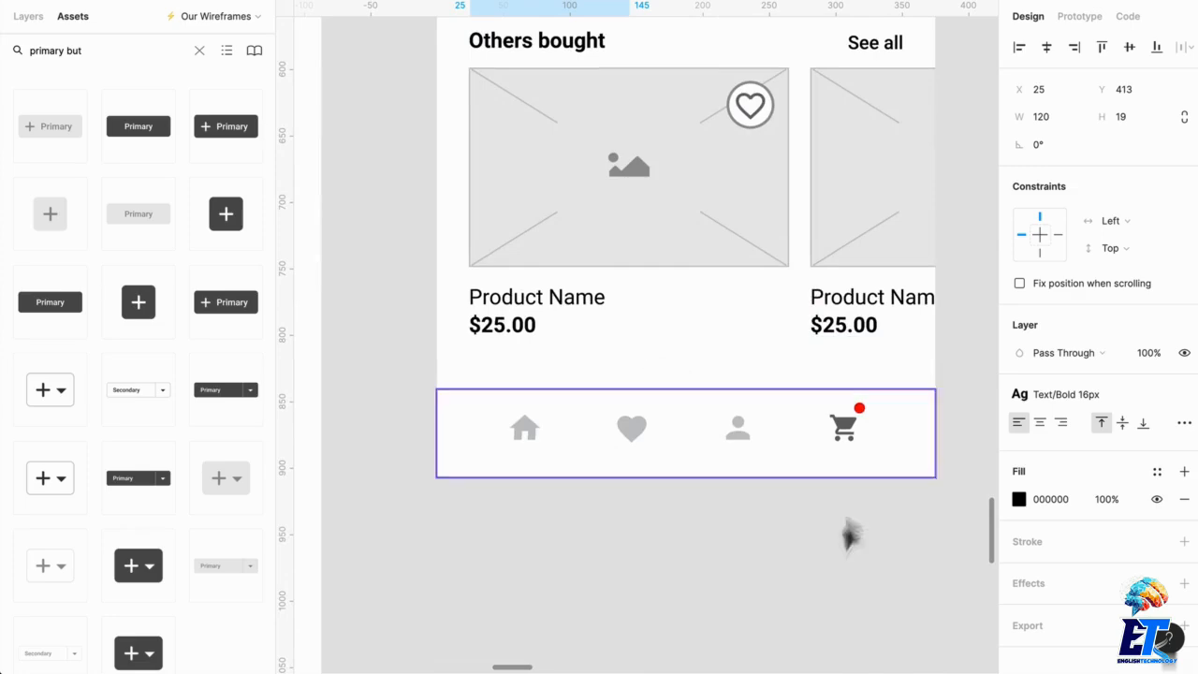
pyautogui.scroll(5, 682, 422)
pyautogui.scroll(1, 681, 425)
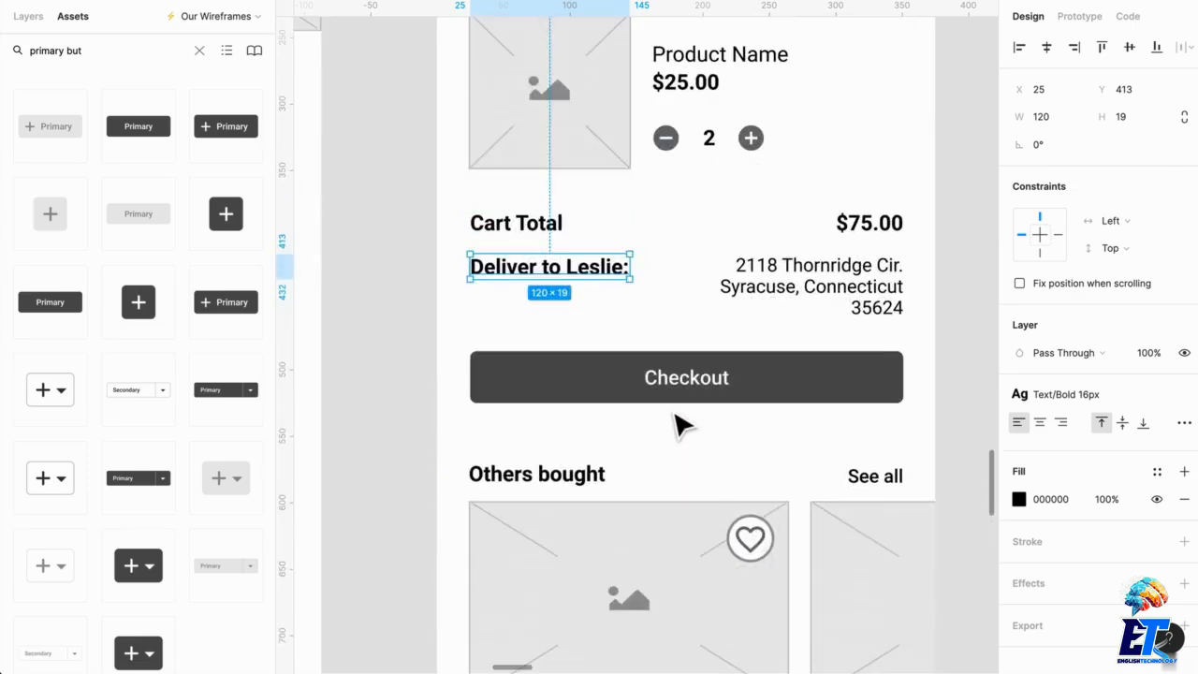
pyautogui.click(721, 456)
pyautogui.scroll(5, 718, 452)
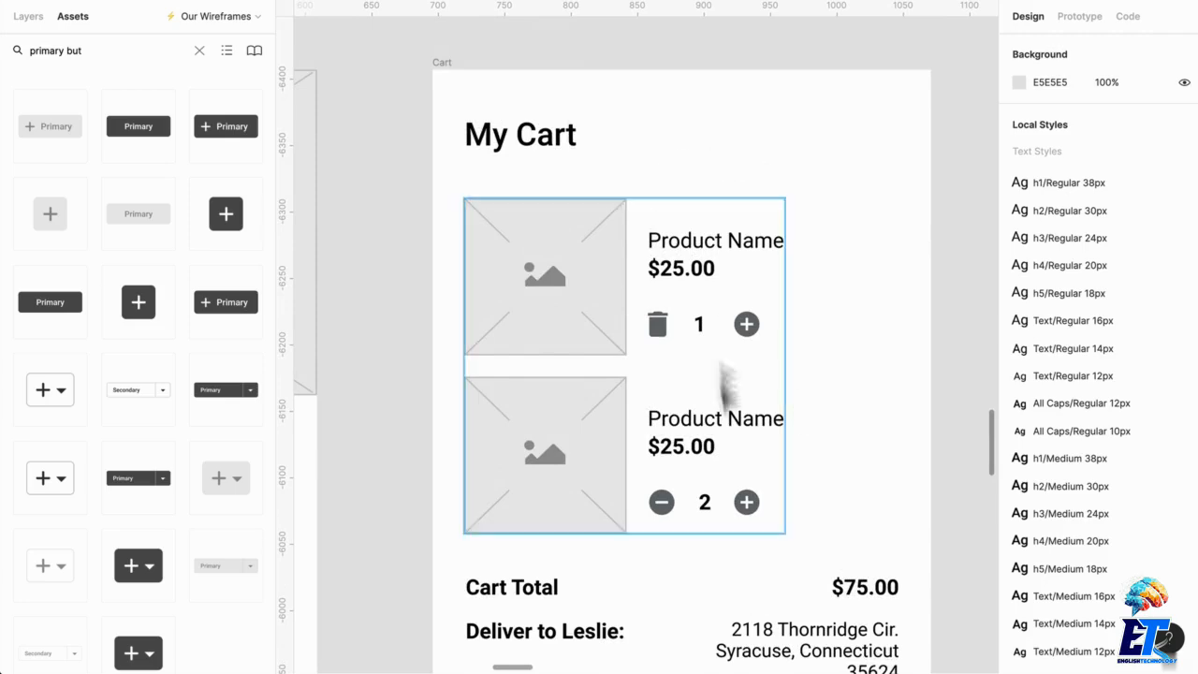
pyautogui.scroll(-2, 573, 103)
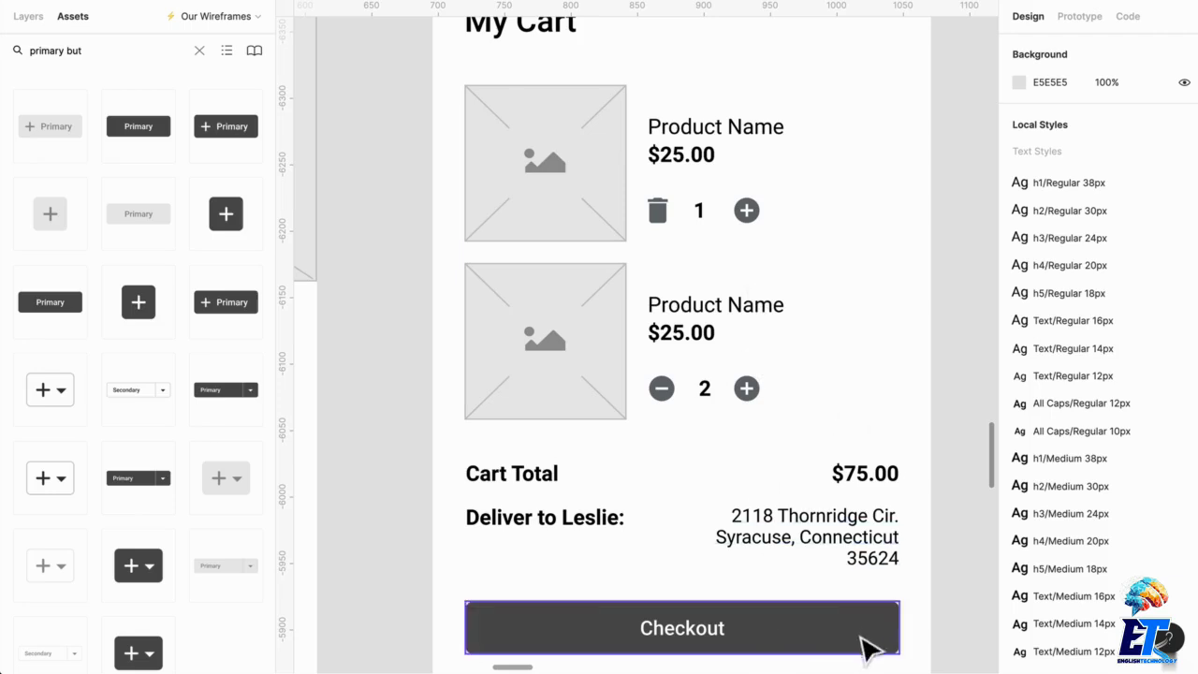
pyautogui.scroll(2, 879, 613)
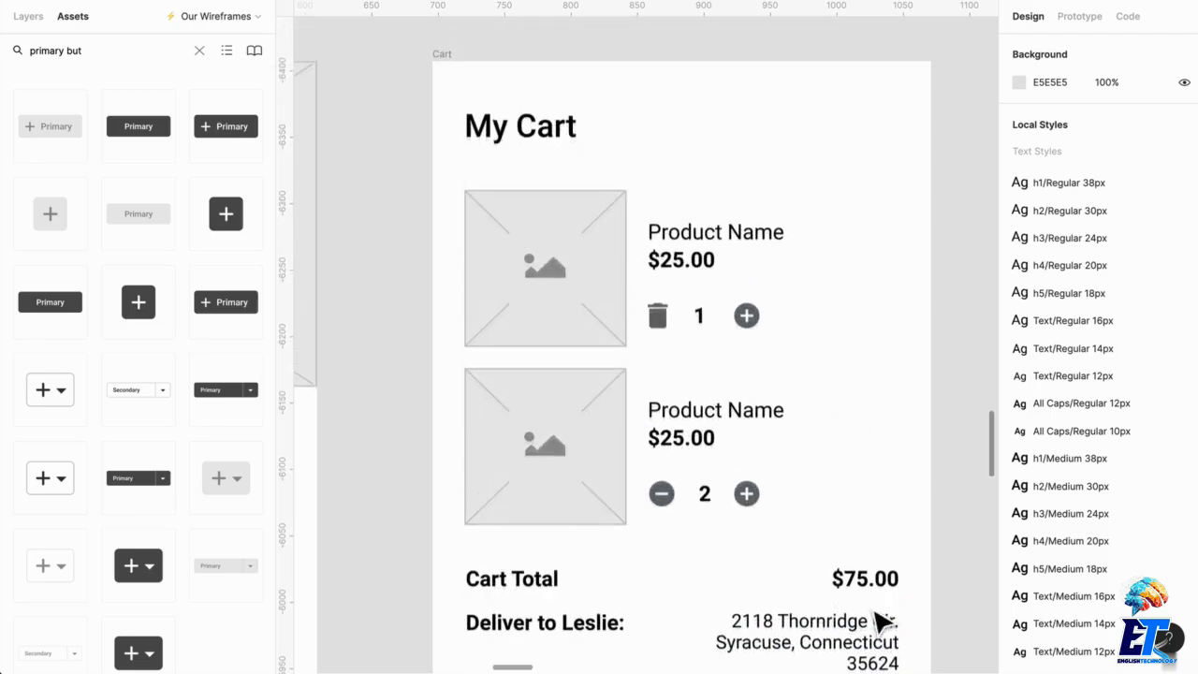
# Examine the Cart frame, comparing its layout with the neighbouring Product Page and Homepage.
pyautogui.click(460, 79)
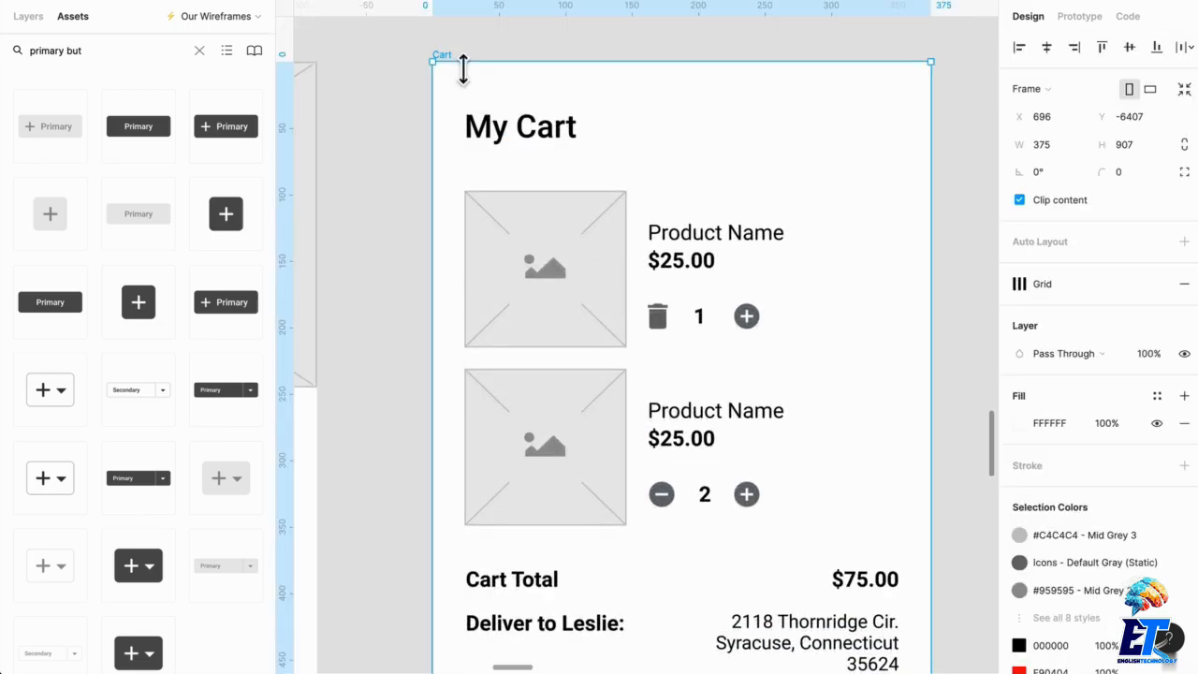
pyautogui.click(400, 126)
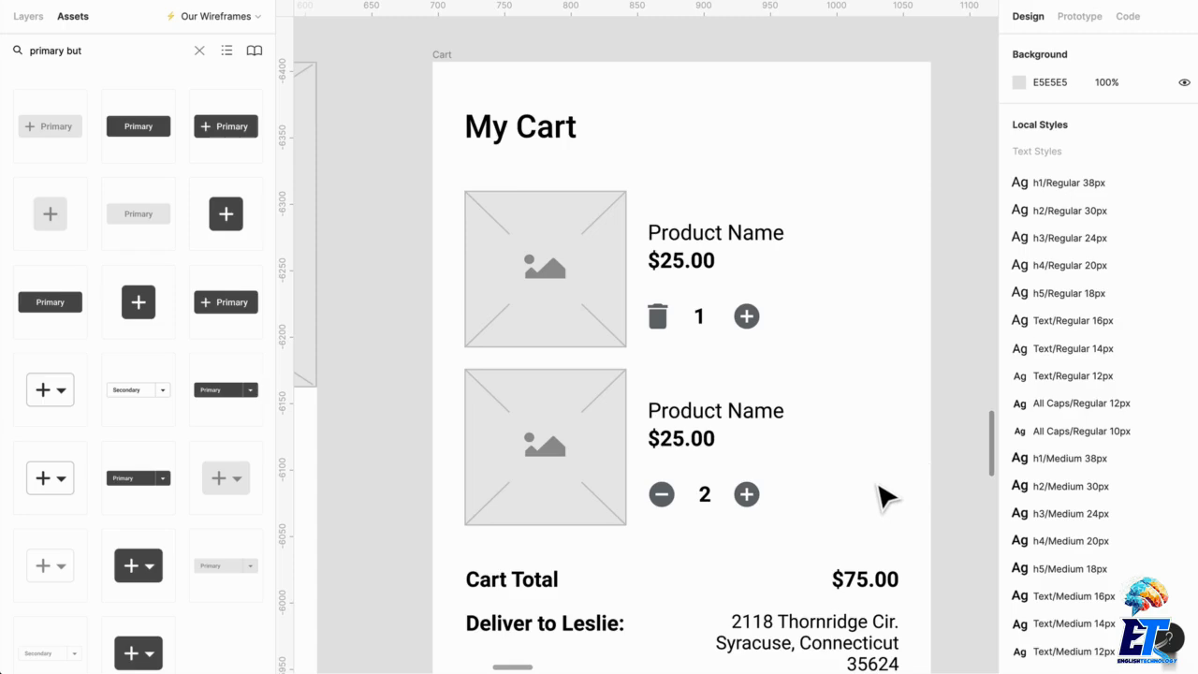
pyautogui.hscroll(-1, 885, 496)
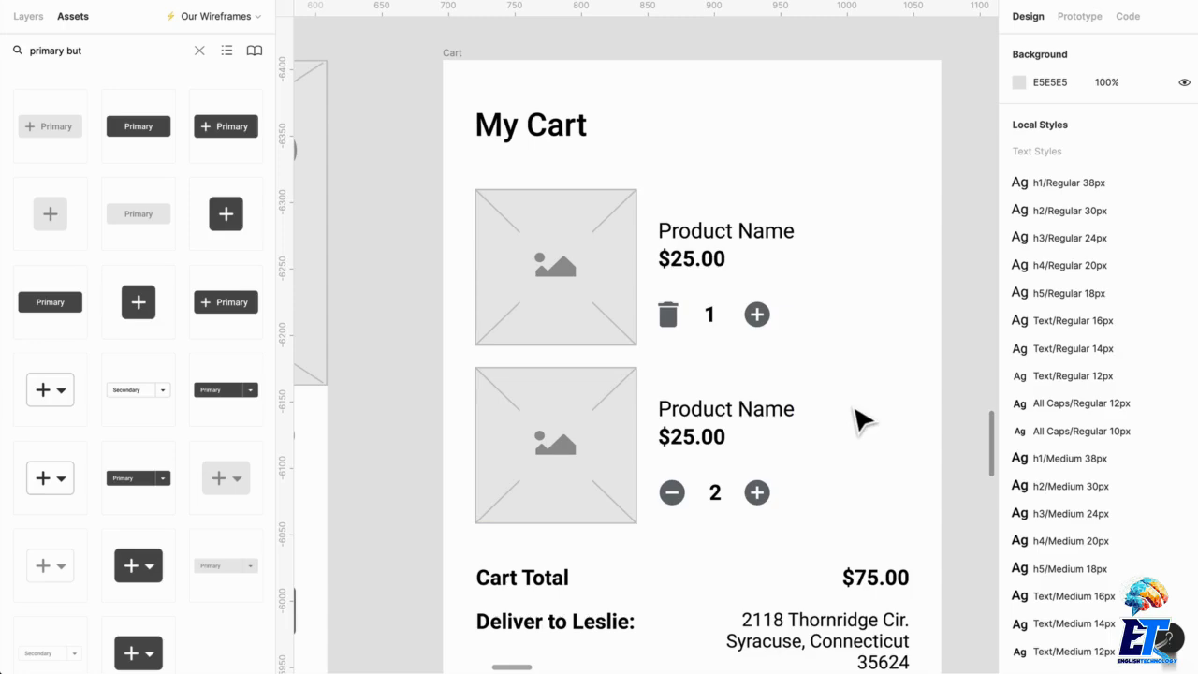
pyautogui.scroll(-3, 861, 421)
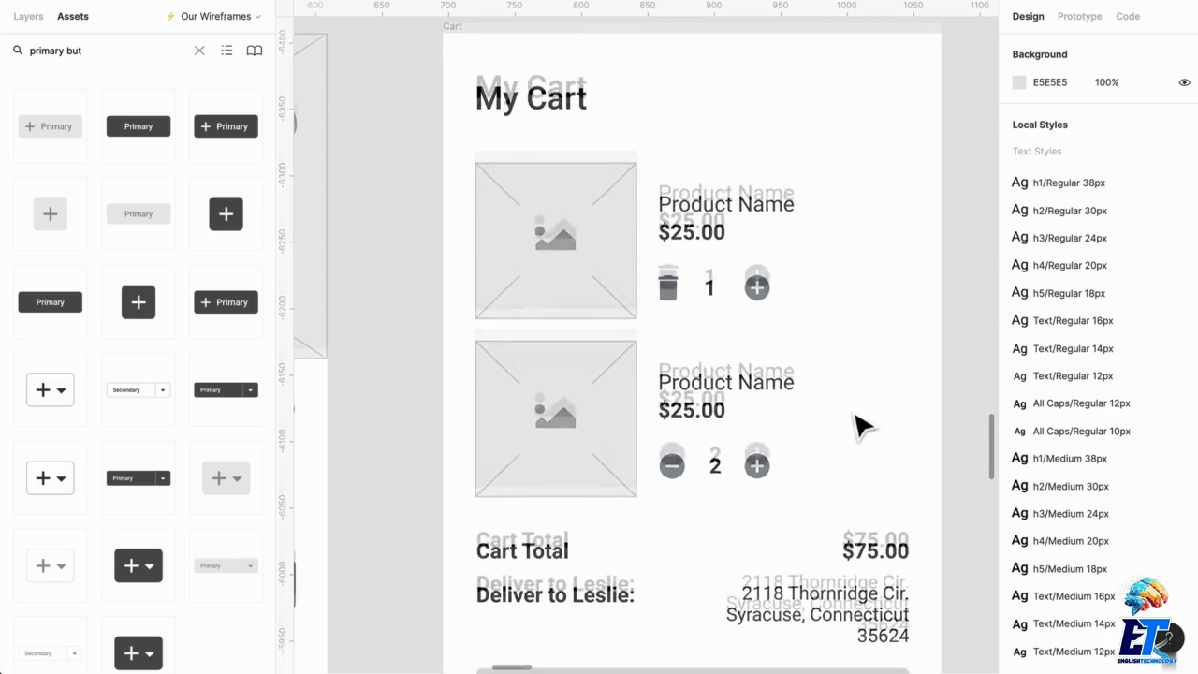
pyautogui.scroll(-5, 863, 405)
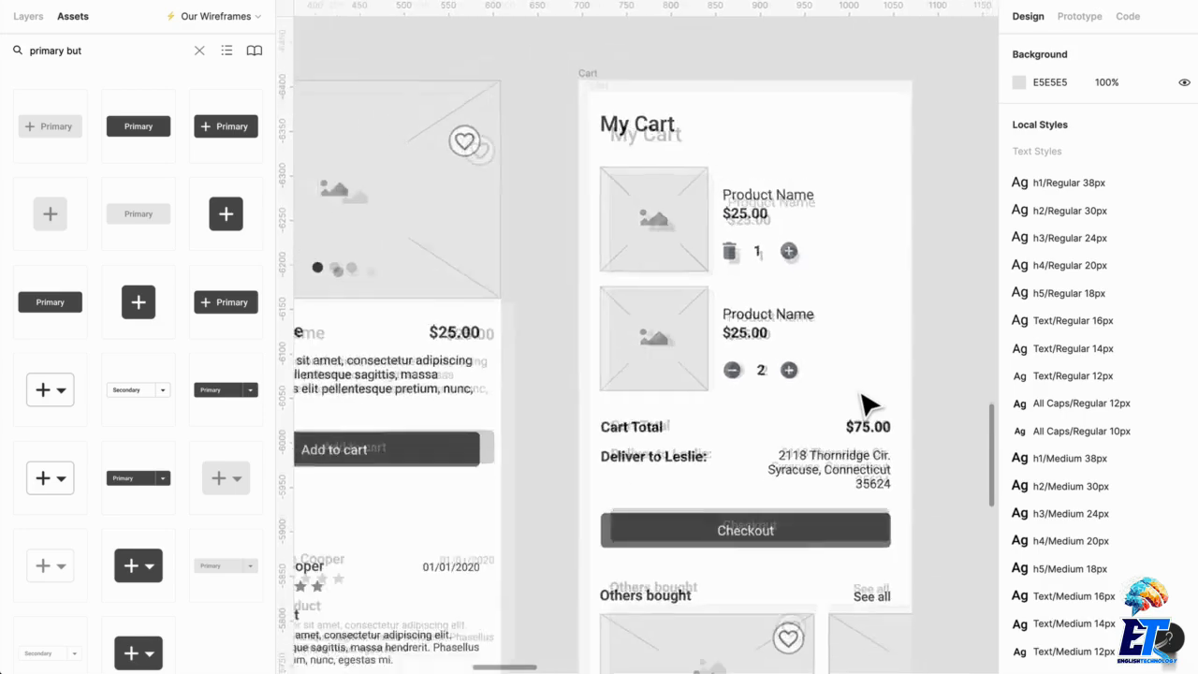
pyautogui.scroll(-1, 863, 396)
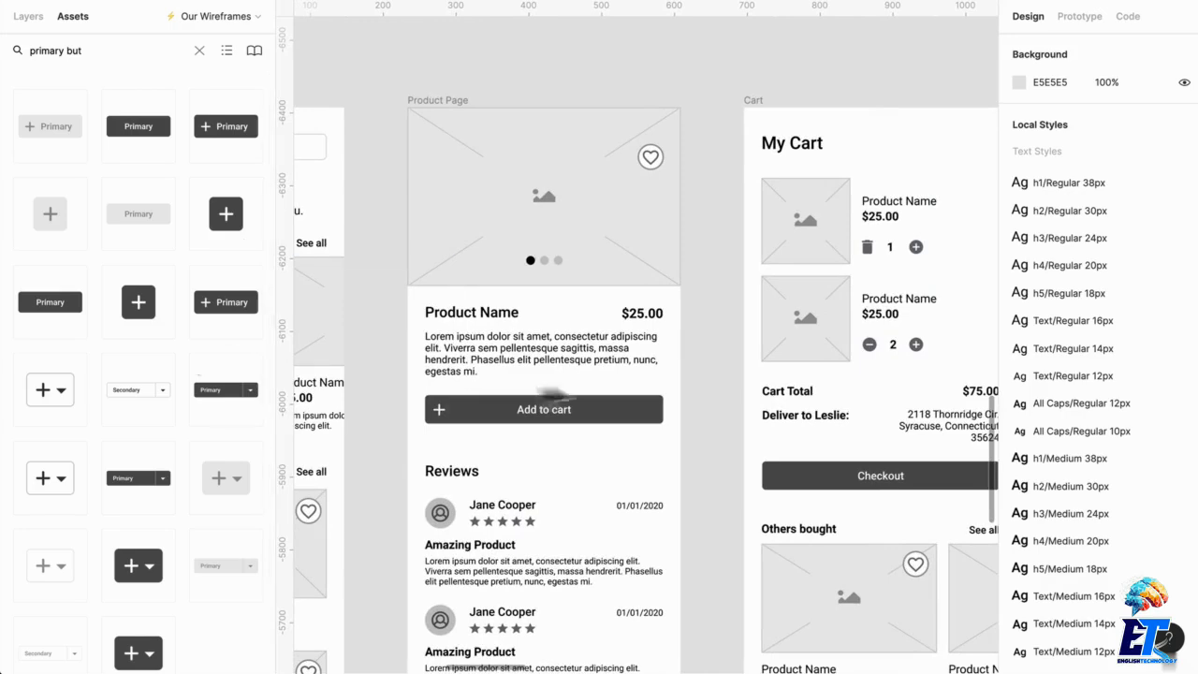
pyautogui.scroll(-3, 594, 396)
pyautogui.hscroll(-2, 594, 396)
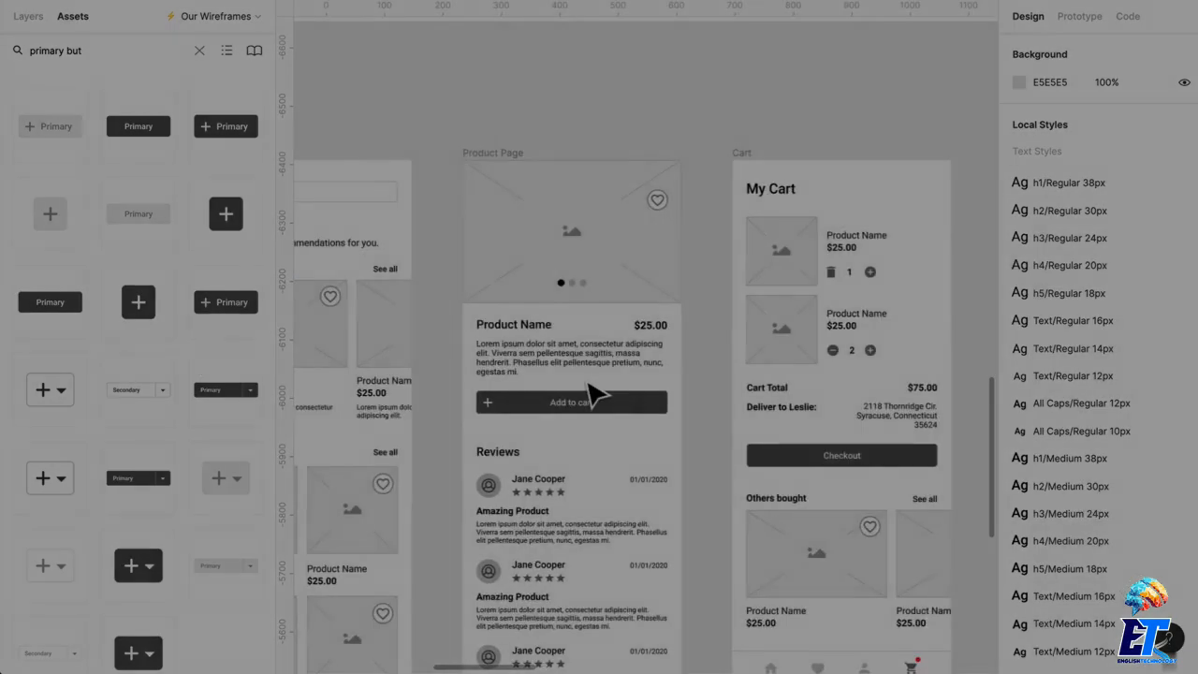